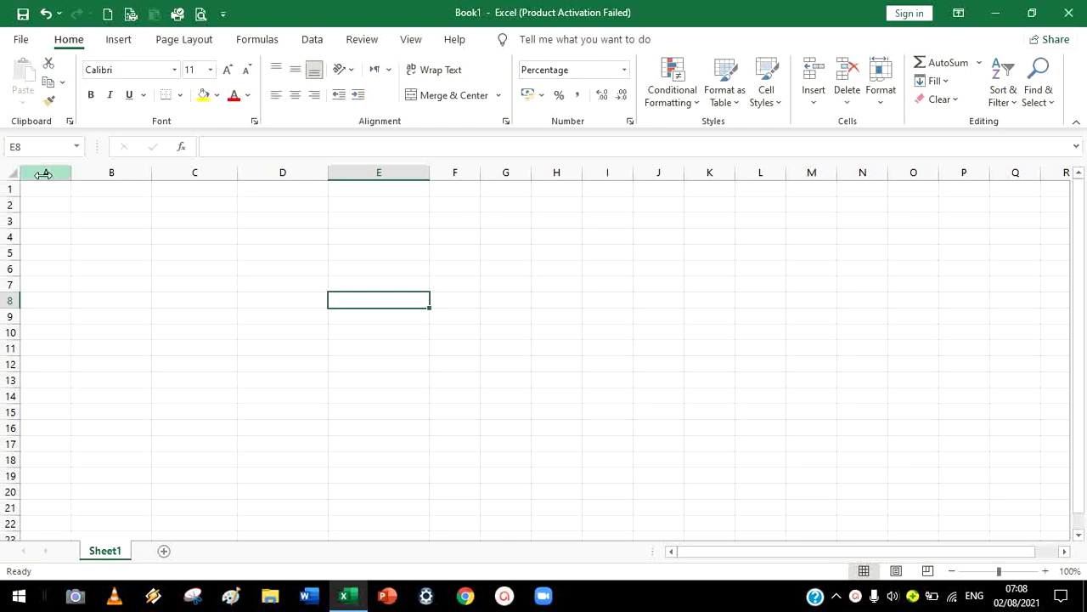
Enter the title JADWAL PELAJARAN in capitals in cell A1
left_click(85, 281)
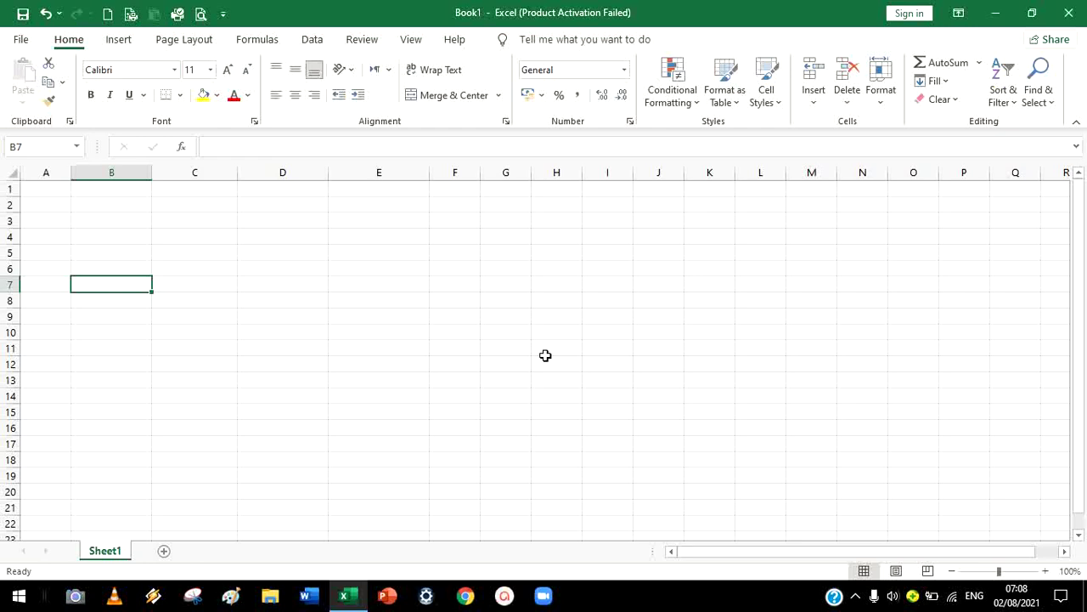
left_click(68, 208)
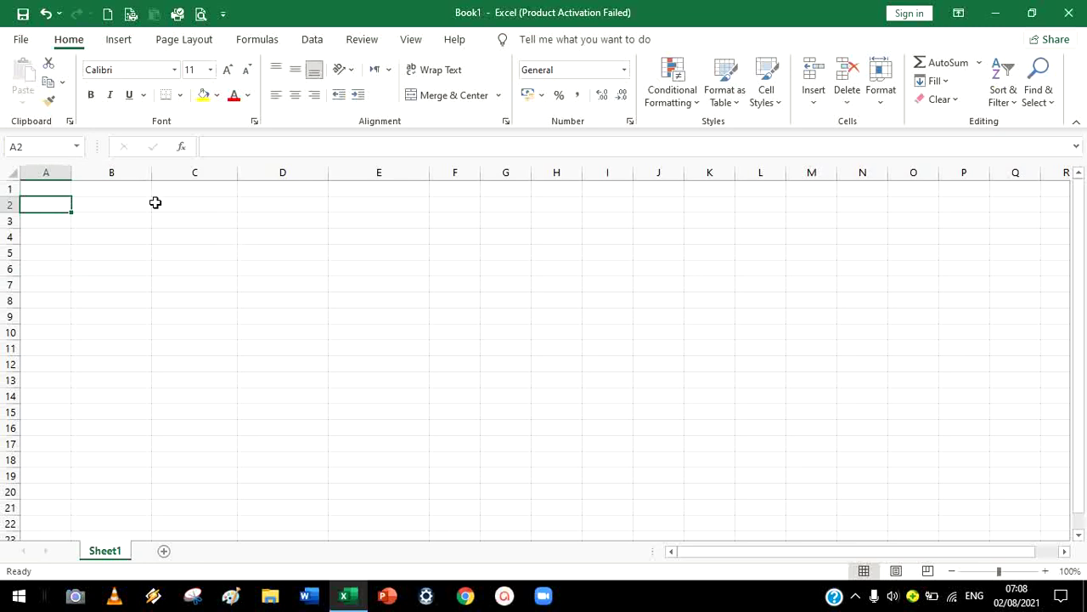
left_click(41, 183)
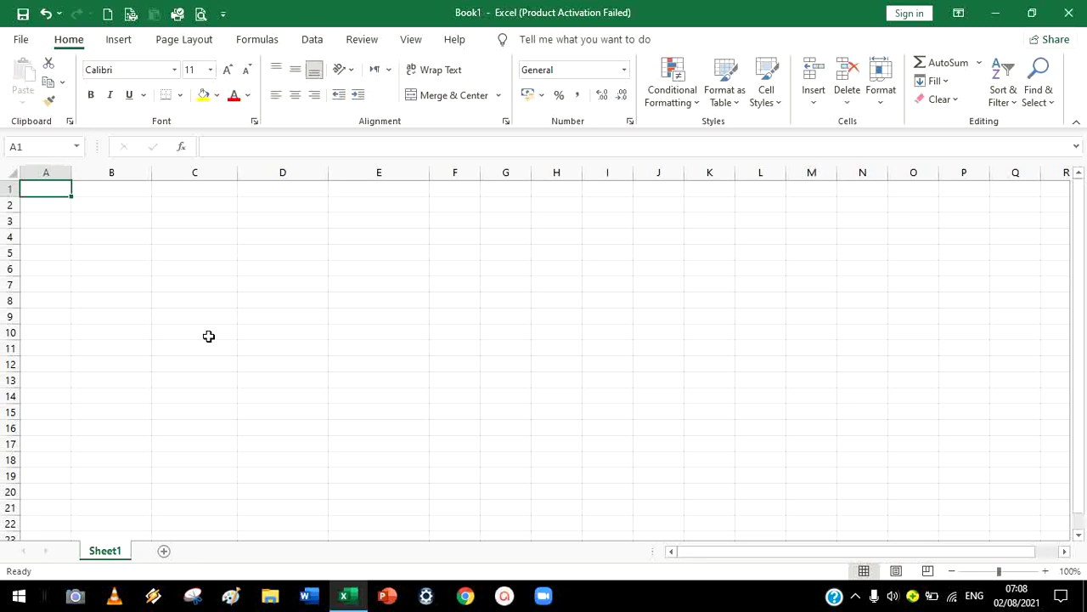
key("Caps_Lock")
type("JADWAL")
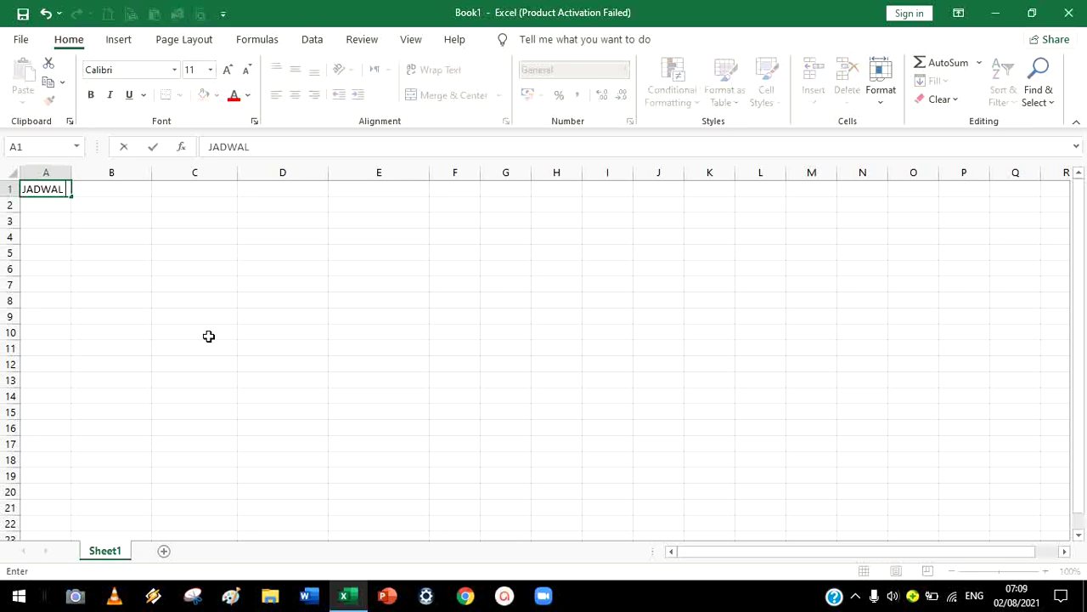
type(" PELAJARAN")
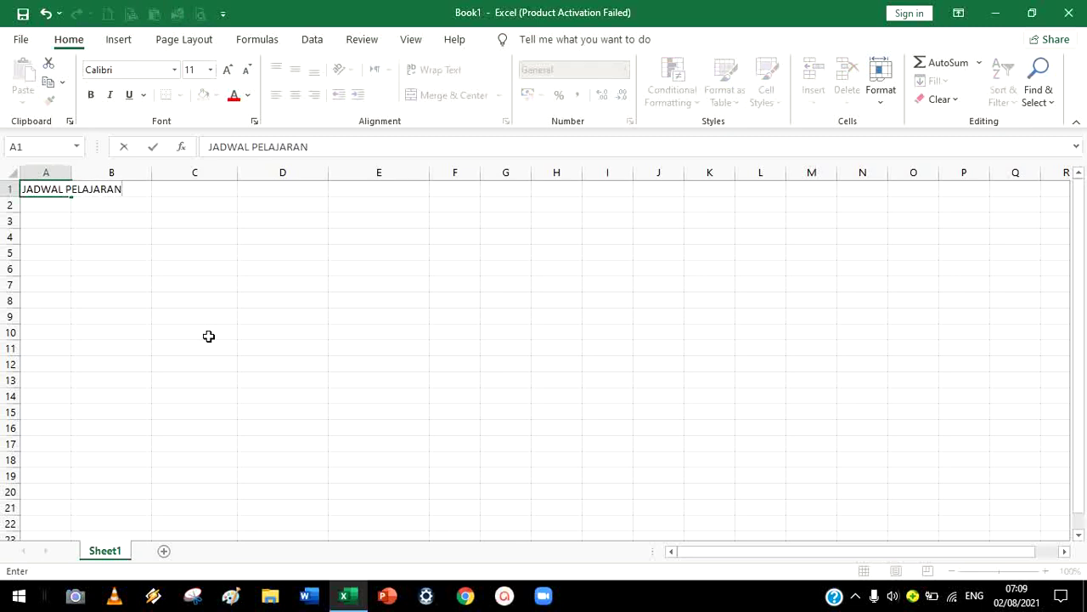
key("Return")
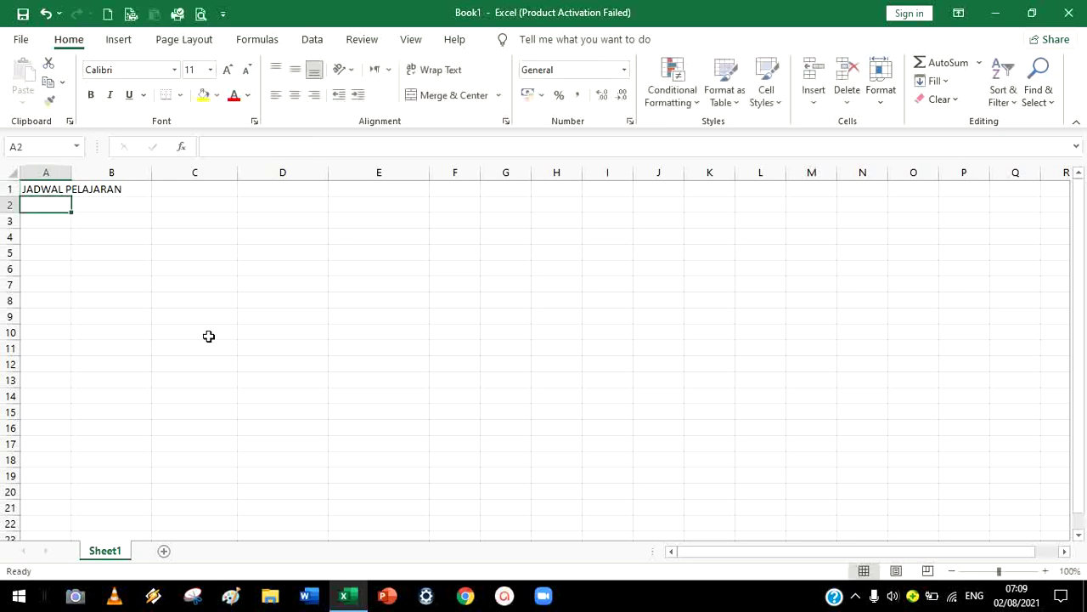
Add KELAS III TAHUN 2021-2022 in A2 and SDIT AL BARKAH in A3
type("KELAS")
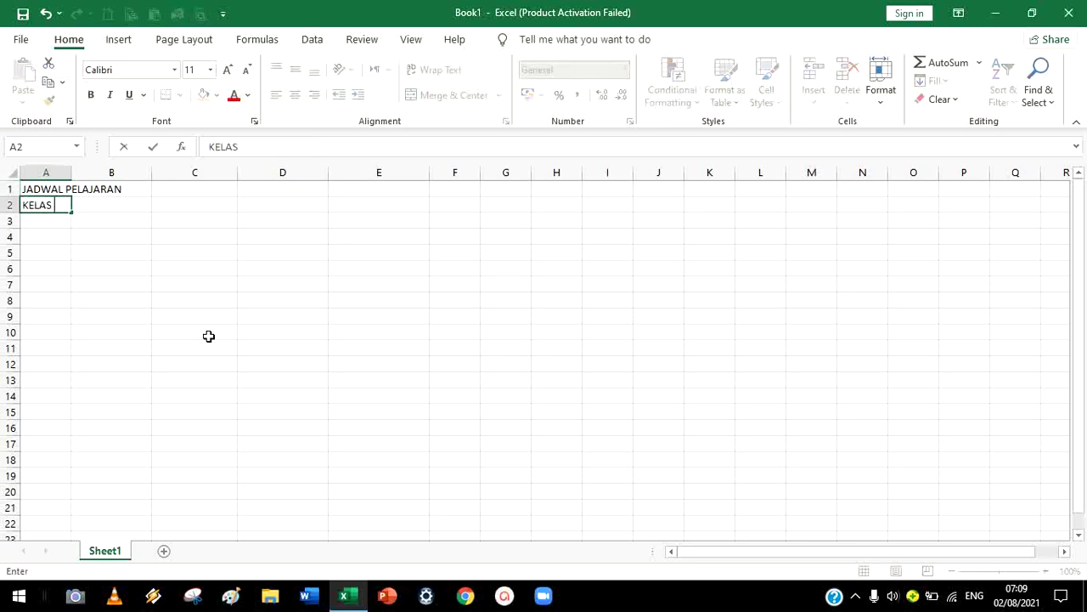
type(" IIII")
key("BackSpace")
type("TAHUN 20")
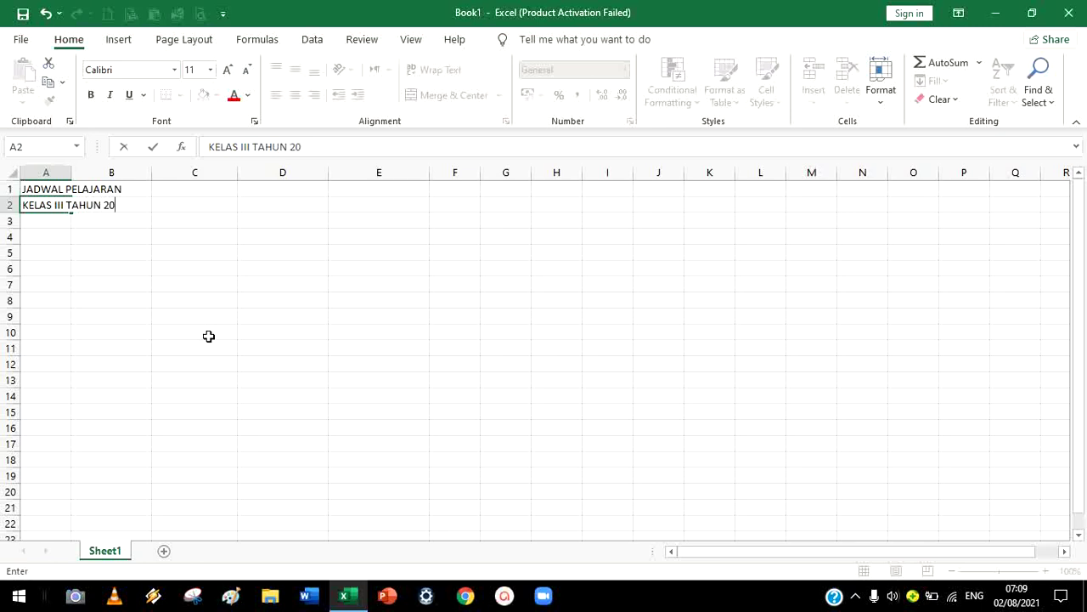
type("21-2022")
key("Return")
type("SD")
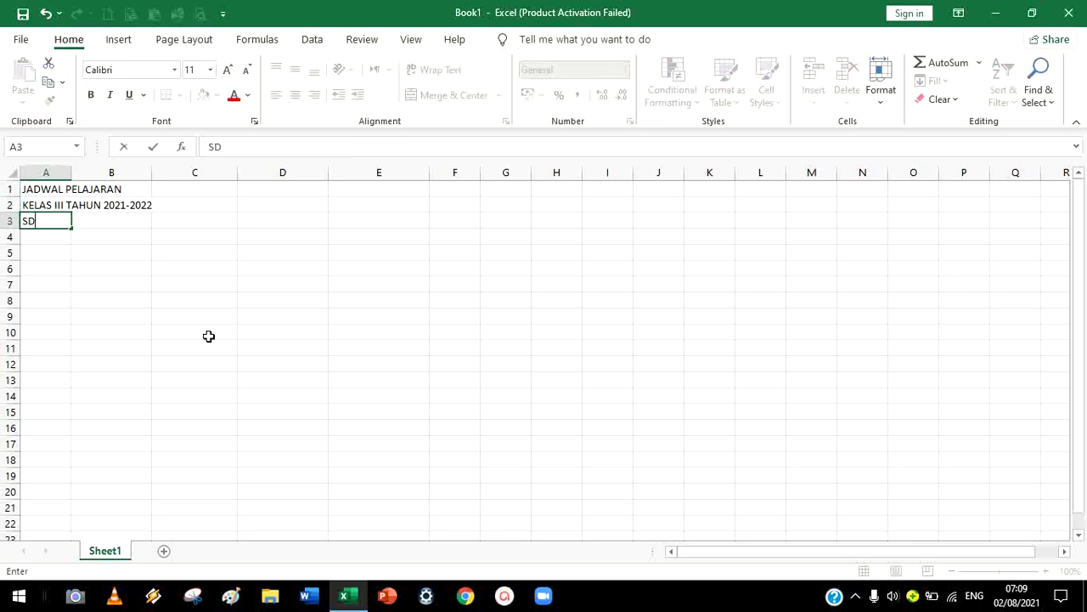
type("IT AL BARKAH")
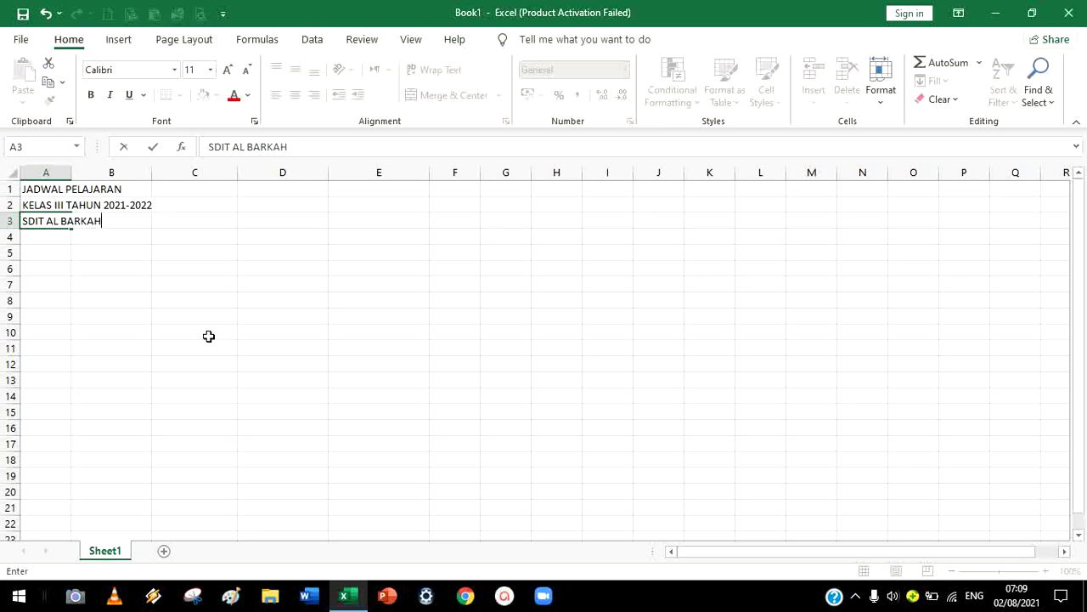
left_click(191, 322)
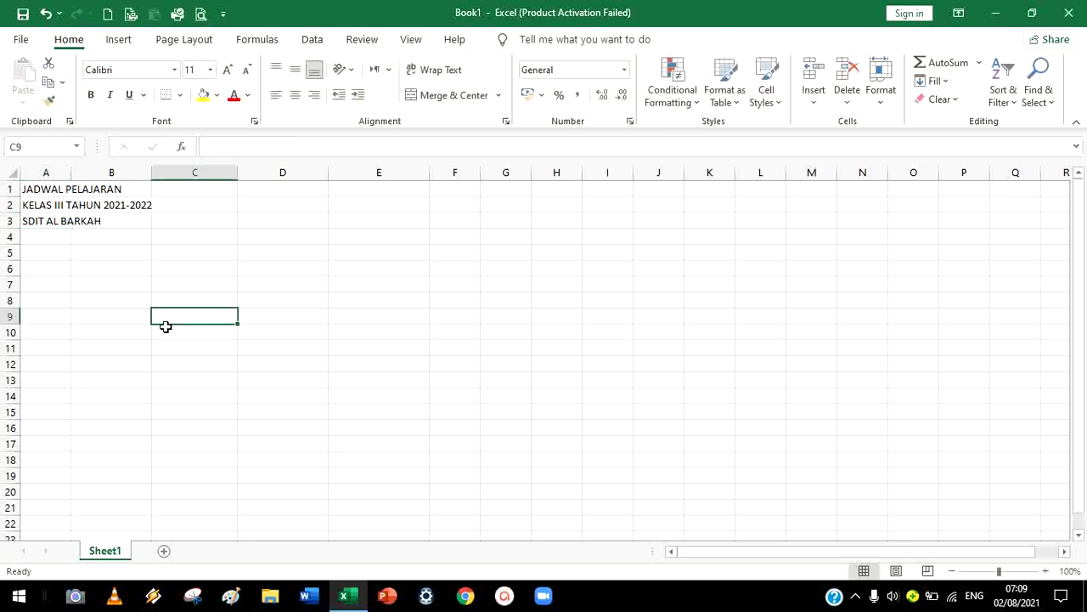
left_click(49, 248)
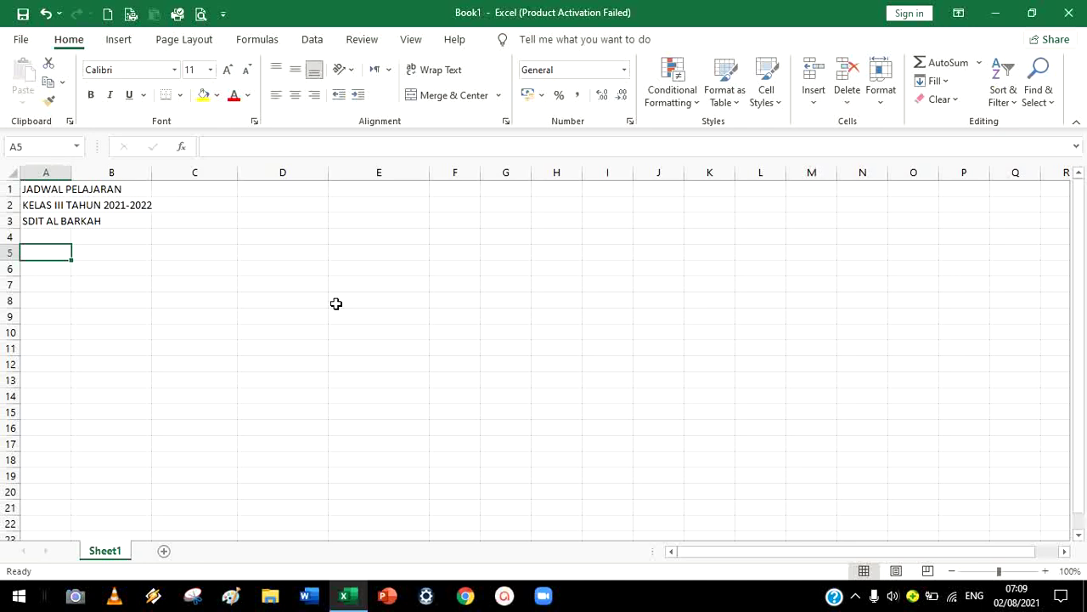
Enter the header WAKTU in cell A5
type("WAK")
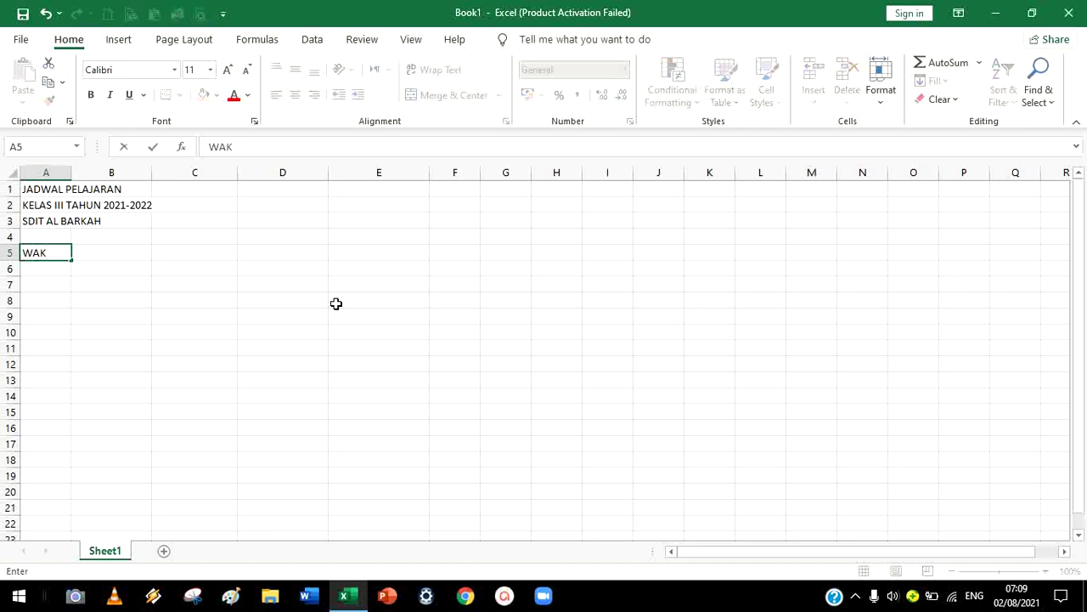
type("TU")
key("Tab")
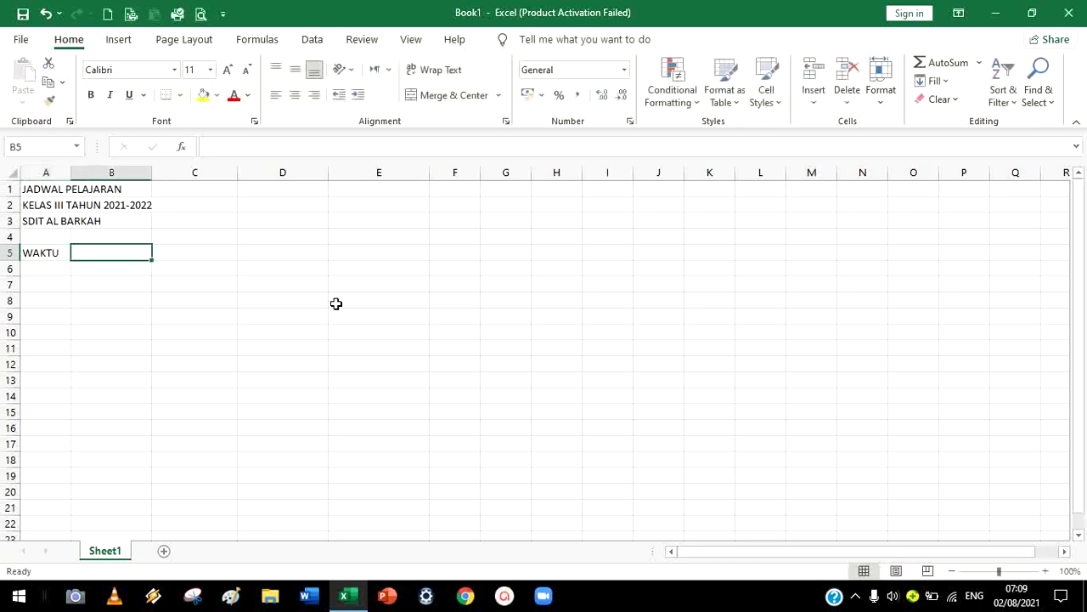
left_click(43, 253)
left_click(109, 257)
left_click(48, 253)
left_click(111, 253)
Type the weekday headers SENIN, SELASA, RABU, KAMIS and JUM'AT across B5:F5
type("SENIN")
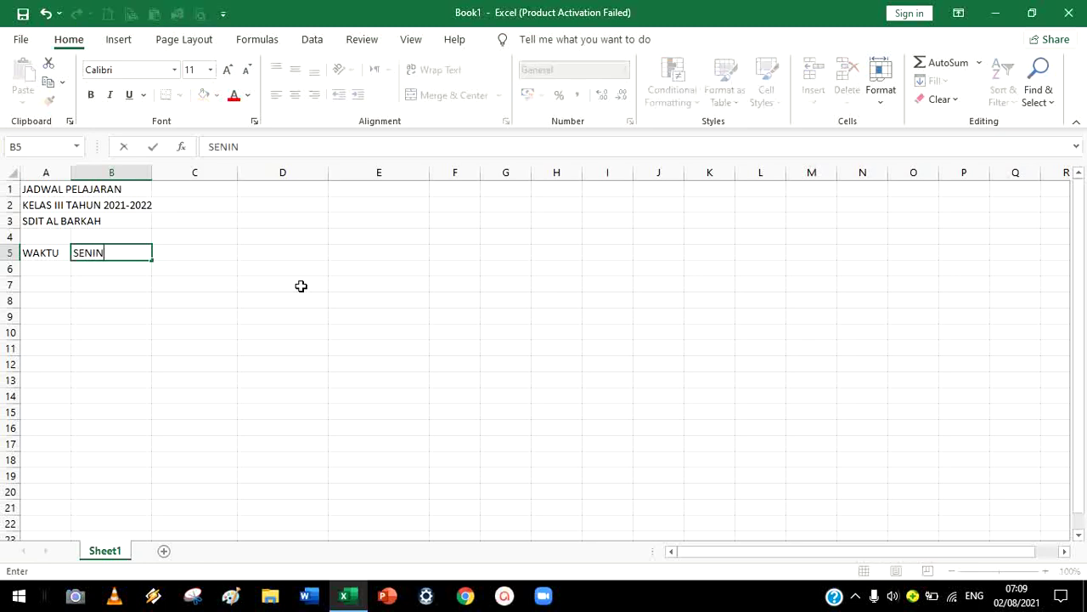
key("Tab")
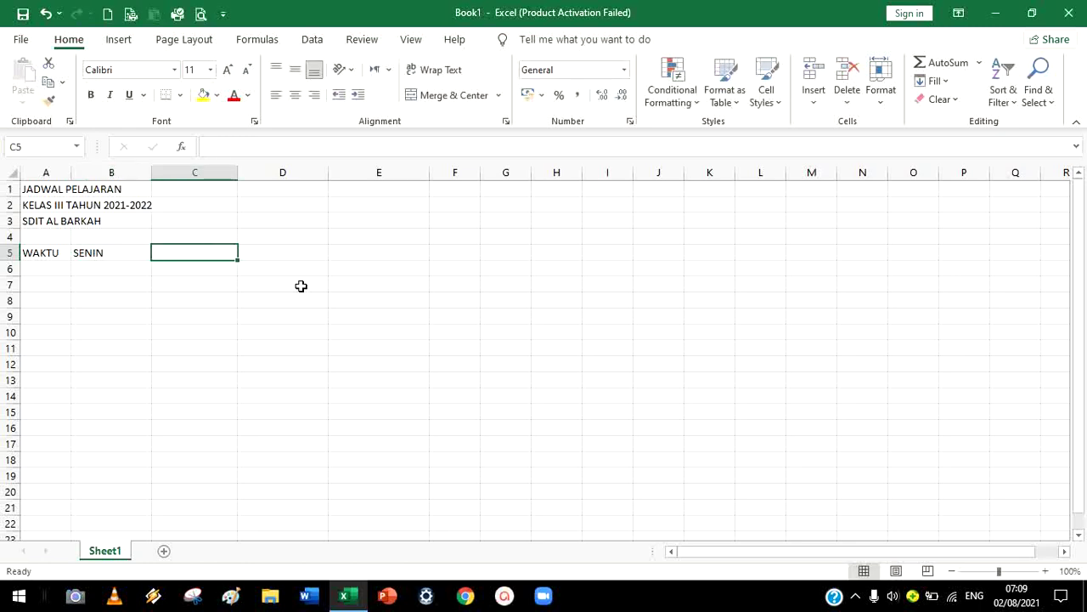
type("SELASA")
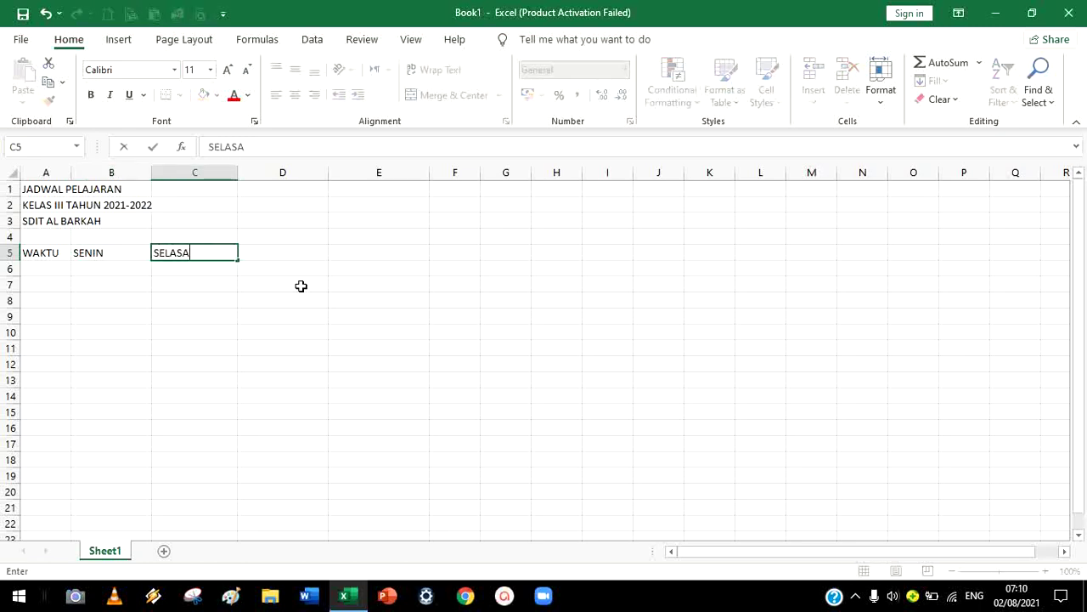
key("Tab")
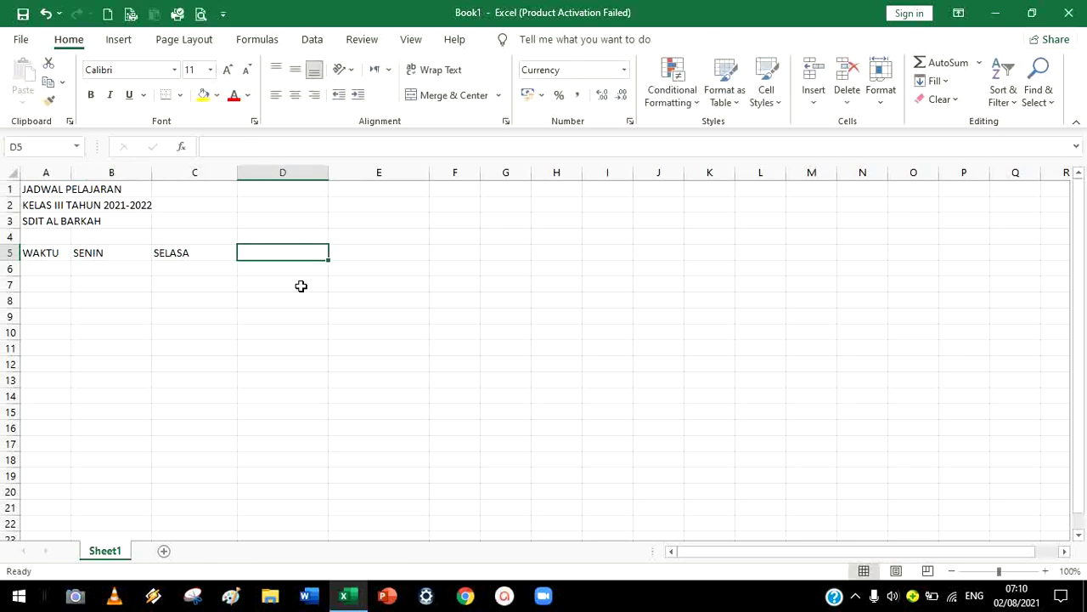
type("RABU")
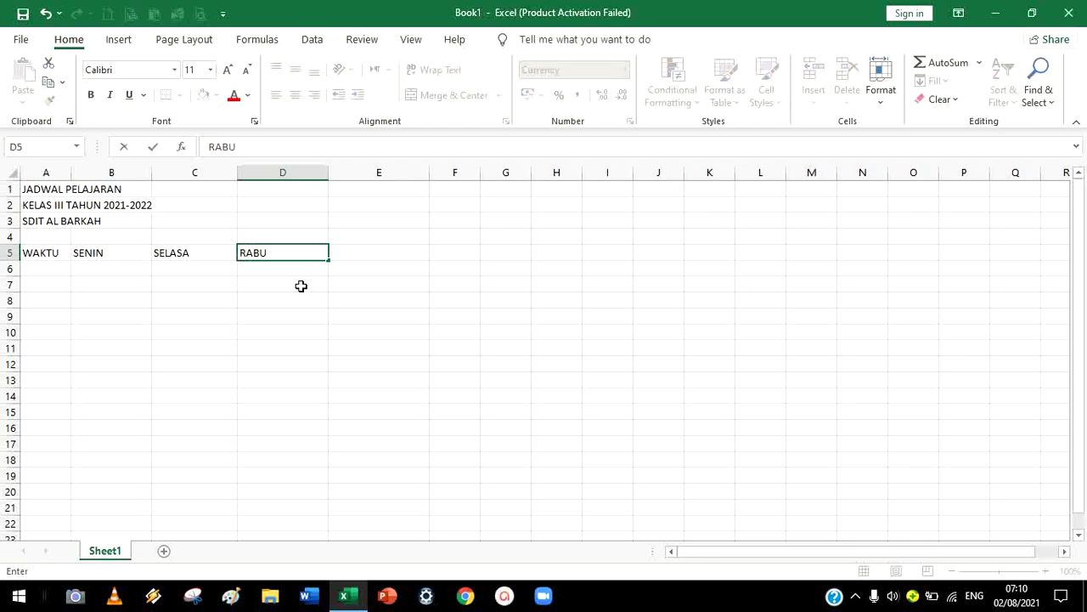
key("Tab")
type("KAMIS")
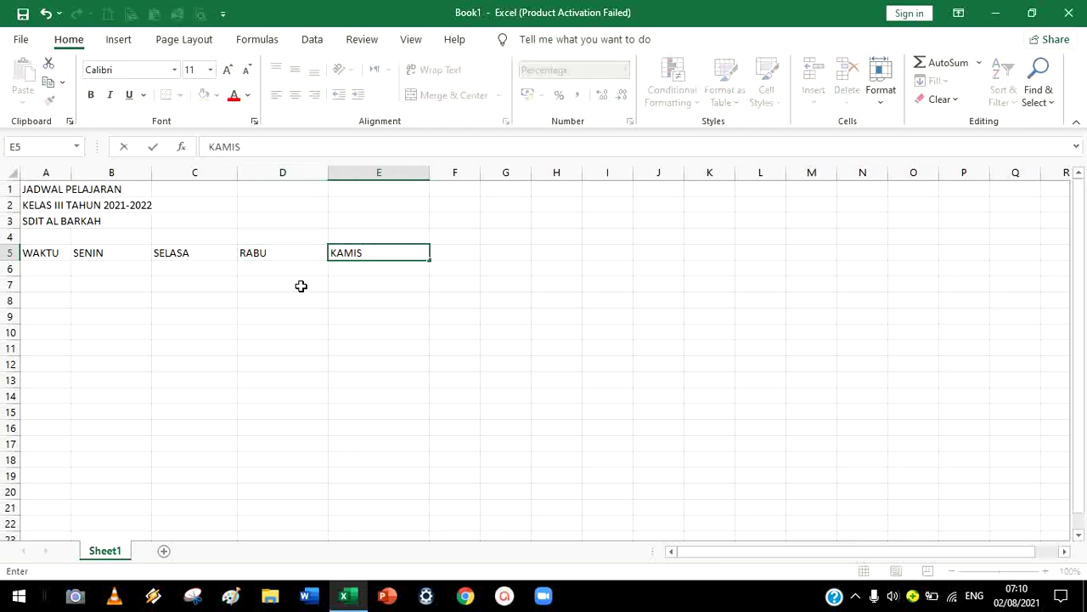
key("Tab")
type("JUMAT")
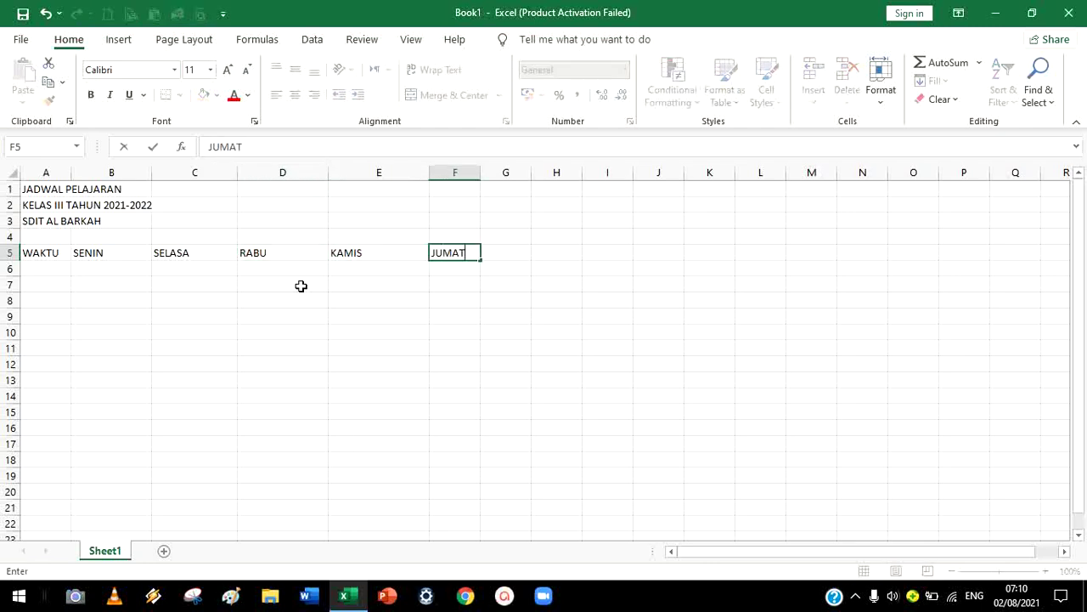
key("BackSpace")
key("BackSpace")
type("'AT")
key("Return")
key("Left")
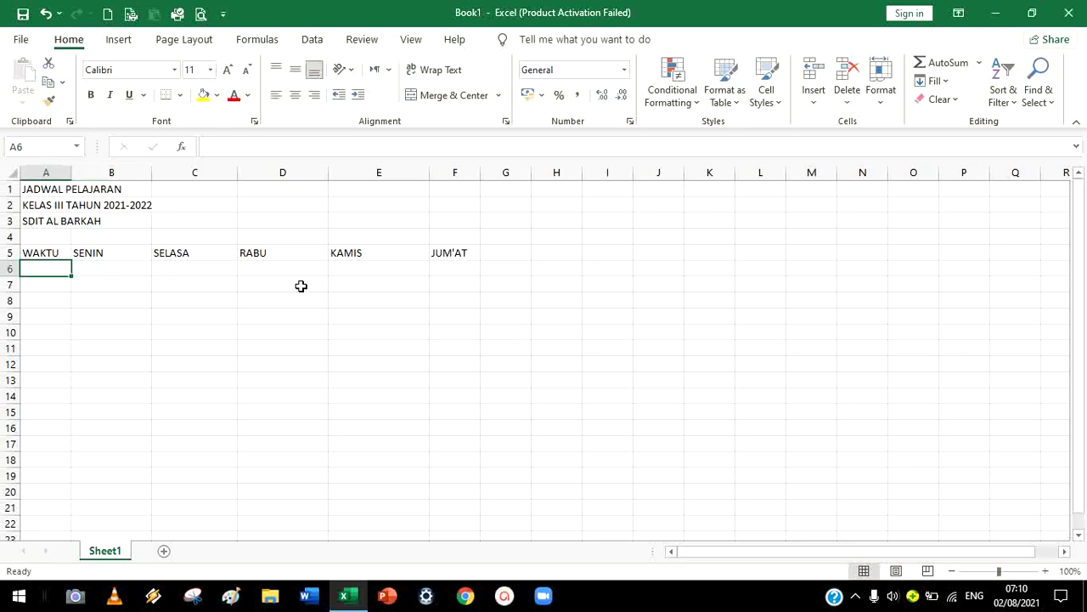
Enter the 07:00-07:30 time range in A6 and widen column A to fit it
type("07")
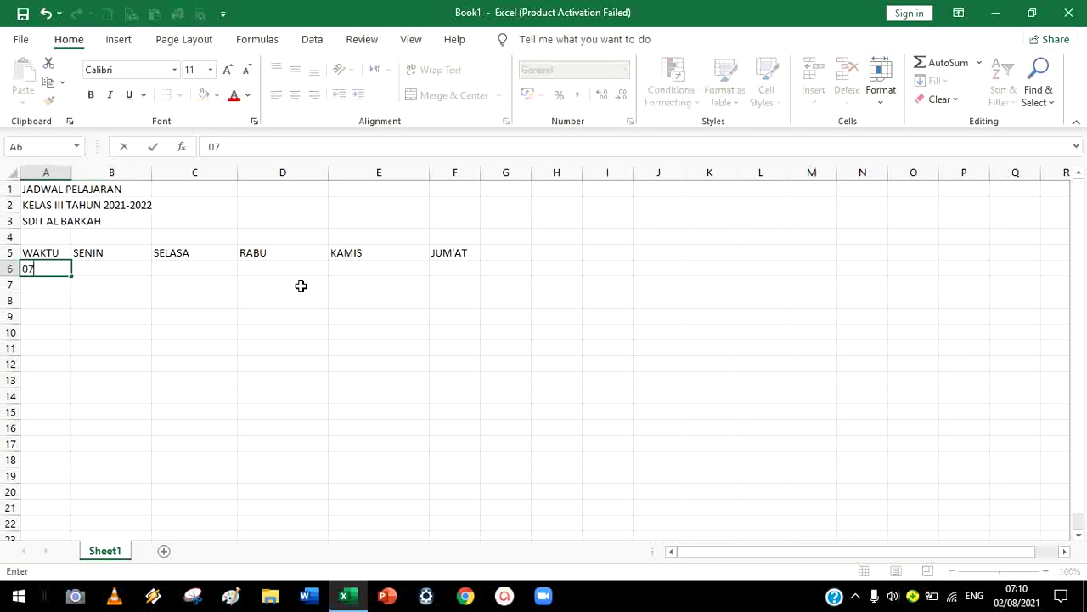
type(".00")
key("Tab")
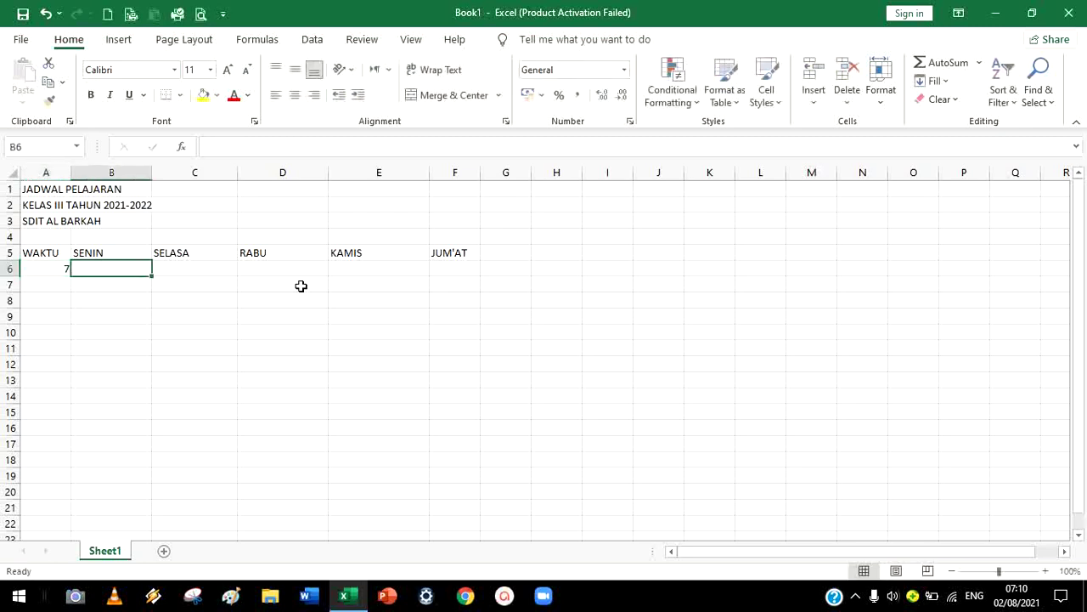
key("Left")
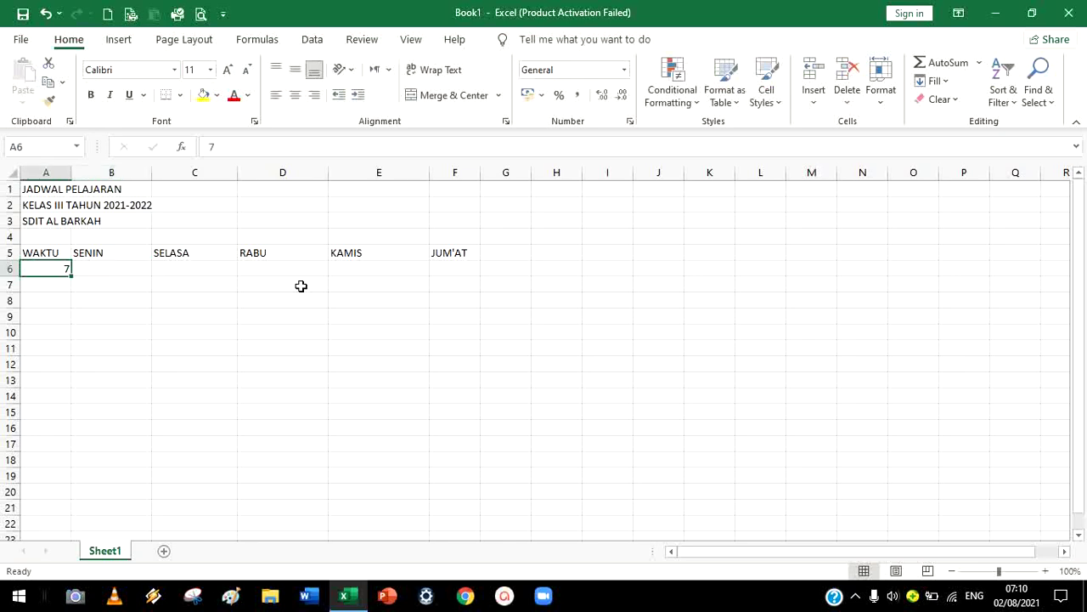
type("07")
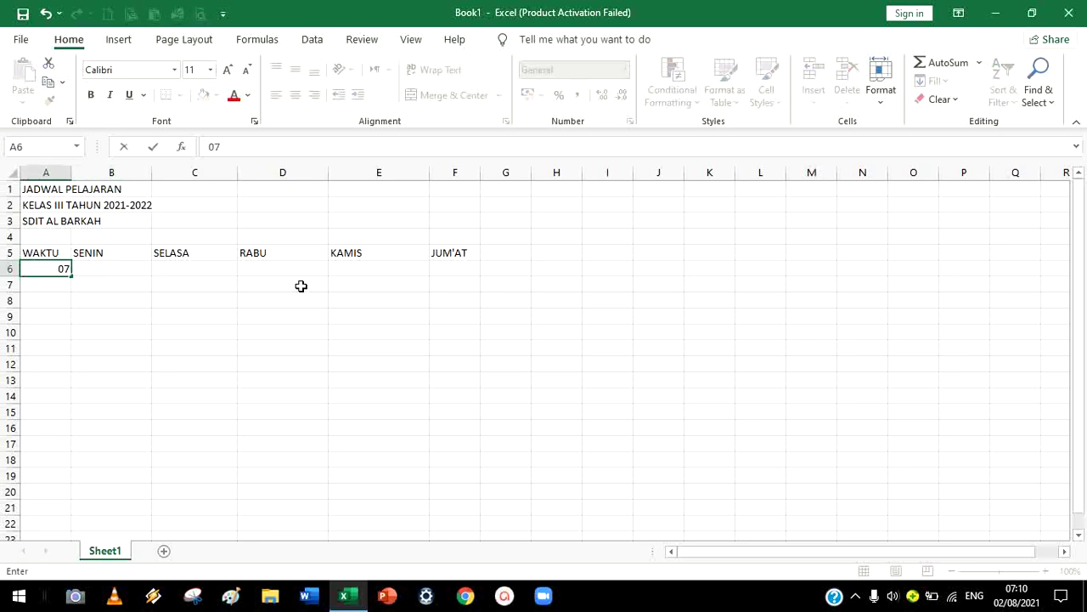
type(":00-0730")
key("Tab")
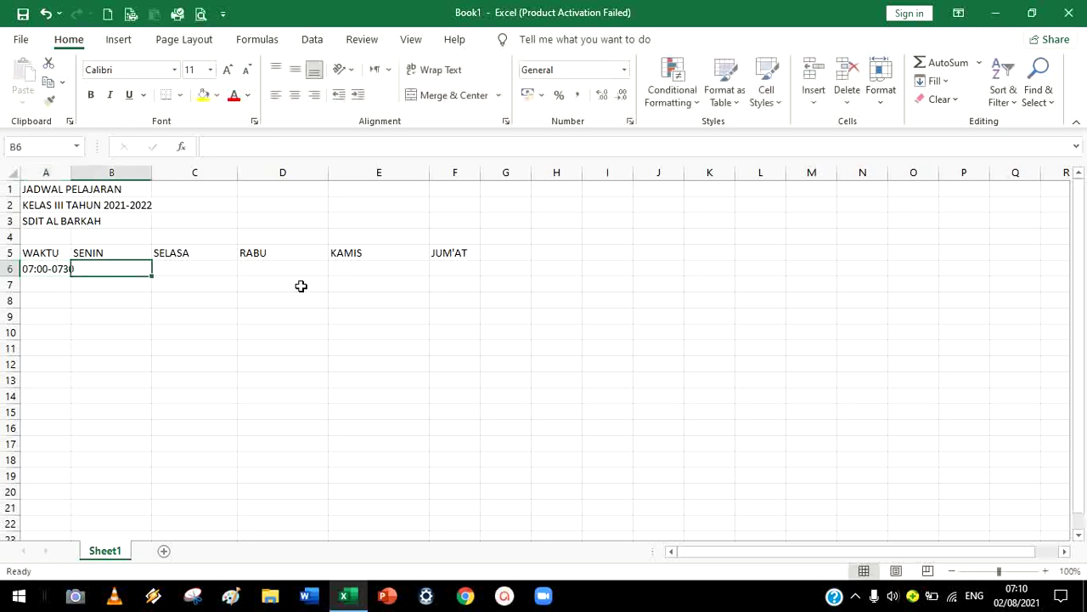
left_click(35, 270)
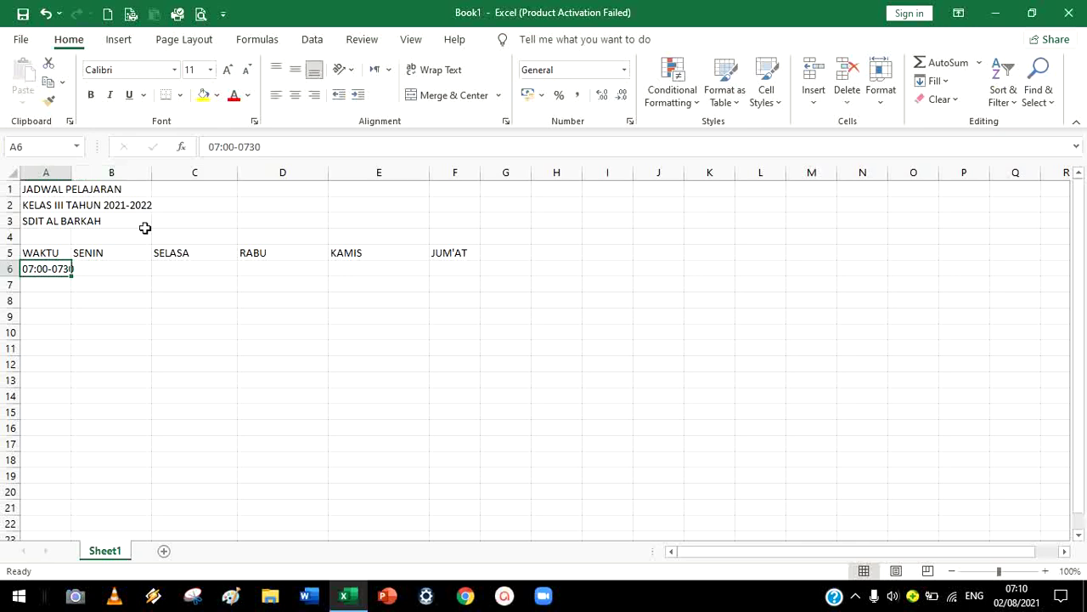
left_click(252, 146)
type(":")
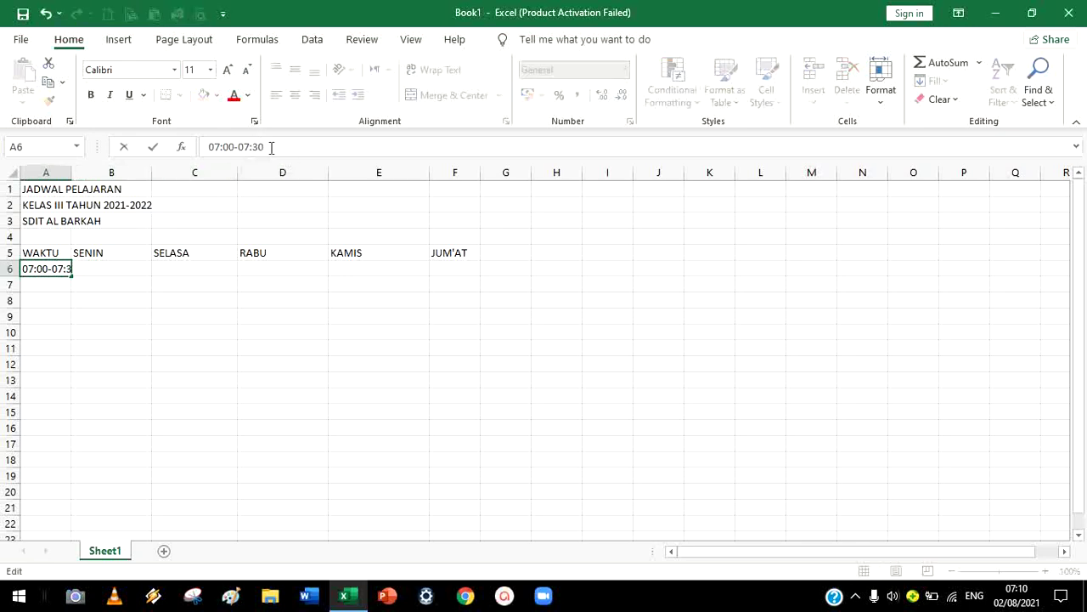
left_click(395, 270)
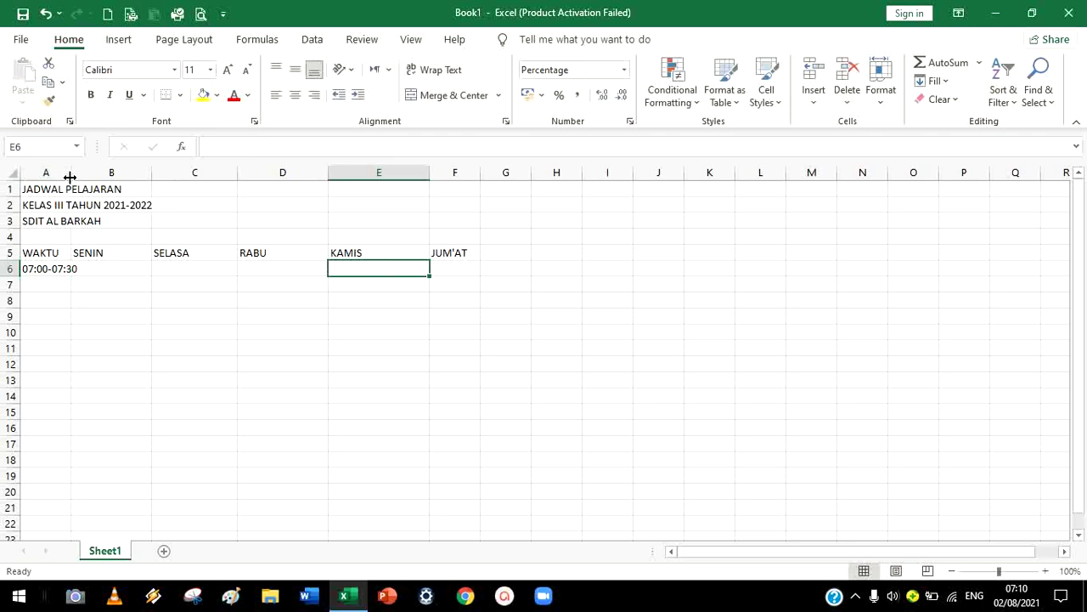
left_click_drag(73, 176, 95, 179)
Re-edit A6 so it reads 07:00 - 07:30 with spaces around the dash
left_click(172, 280)
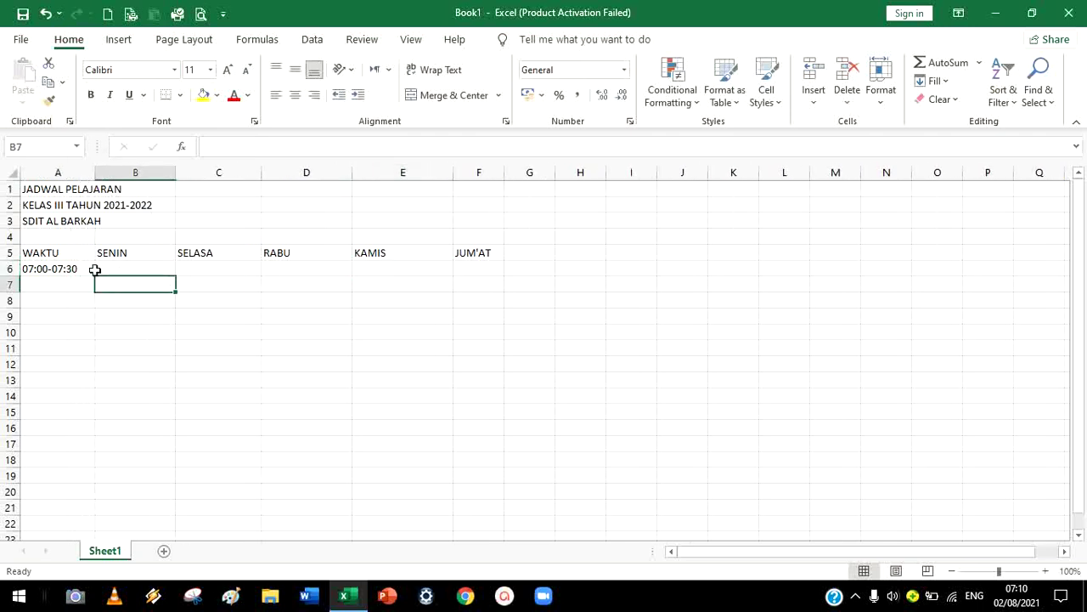
left_click(77, 270)
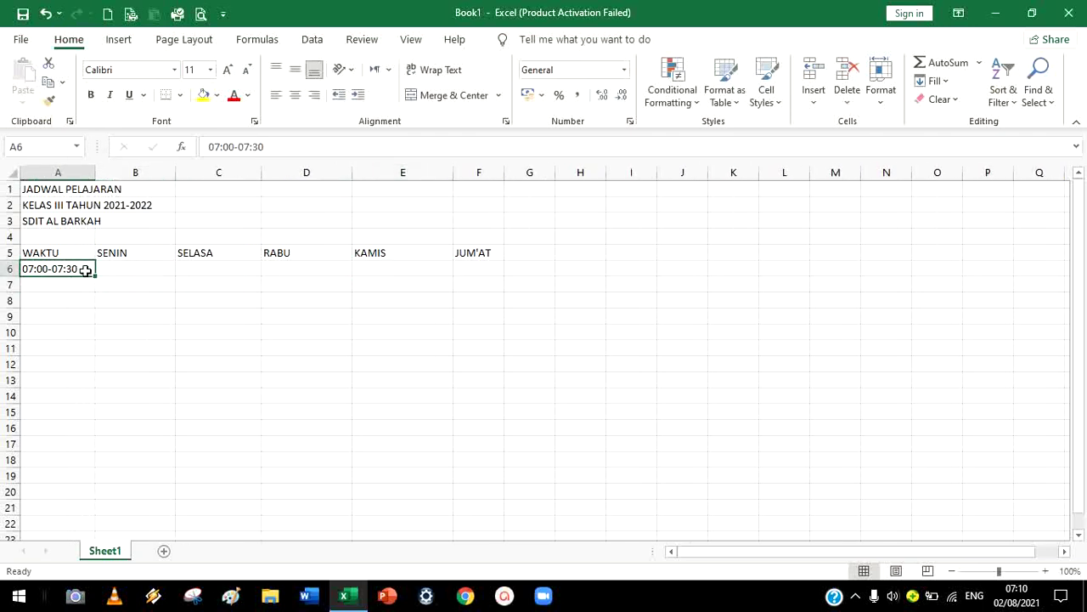
double_click(66, 268)
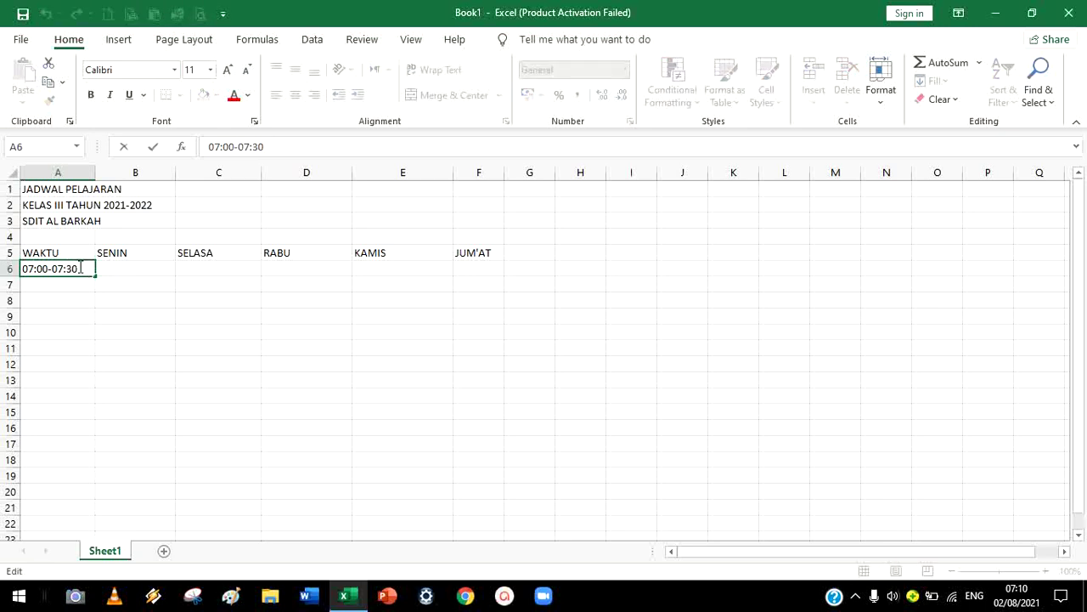
key("BackSpace")
left_click(46, 284)
left_click(48, 266)
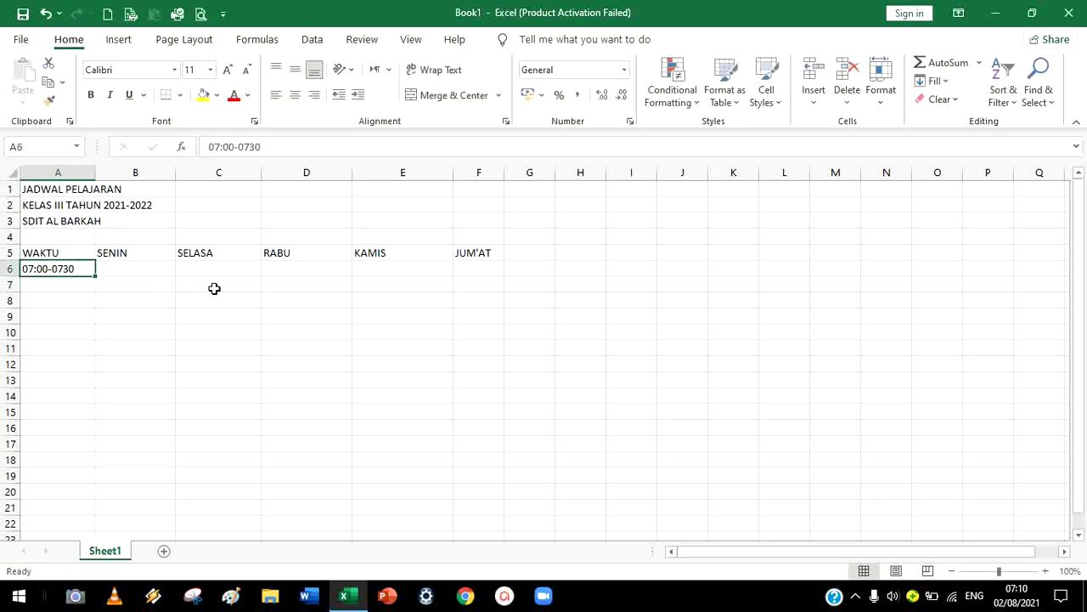
left_click(253, 146)
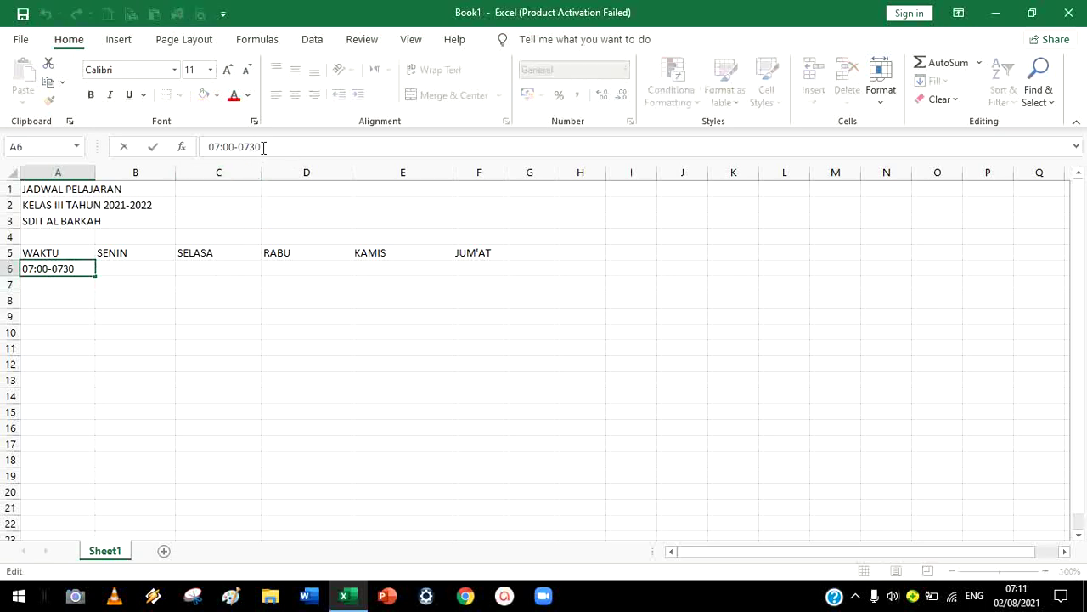
type(":")
left_click(137, 266)
left_click(68, 267)
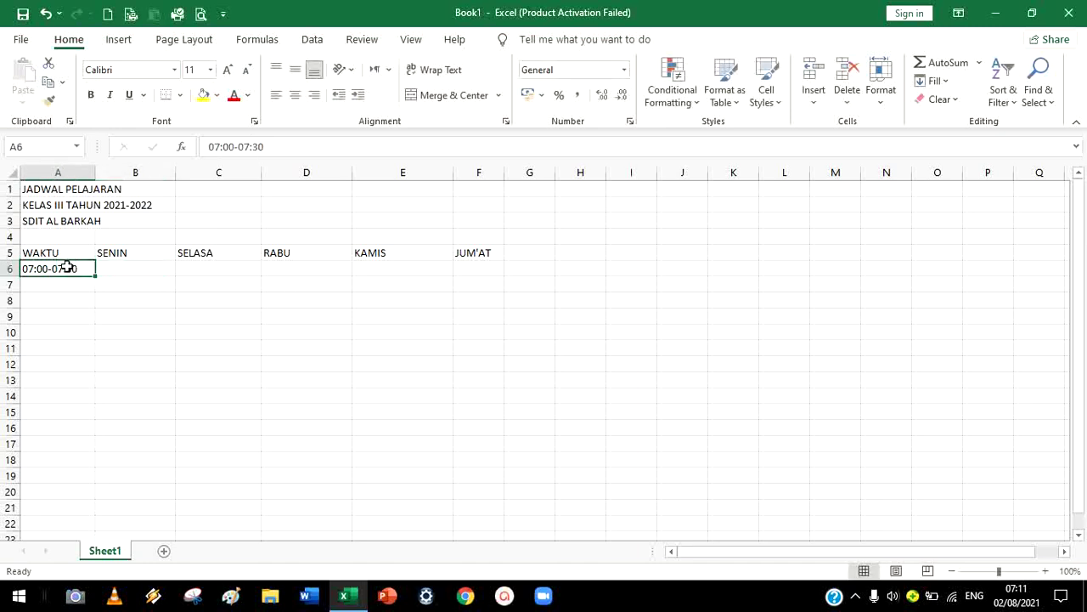
left_click(235, 146)
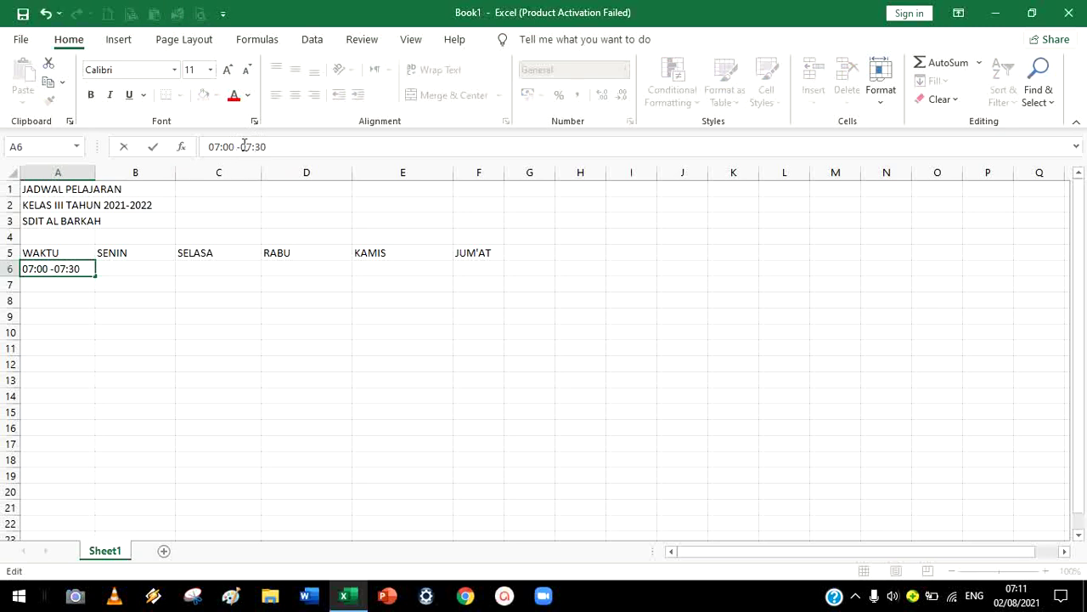
left_click(157, 263)
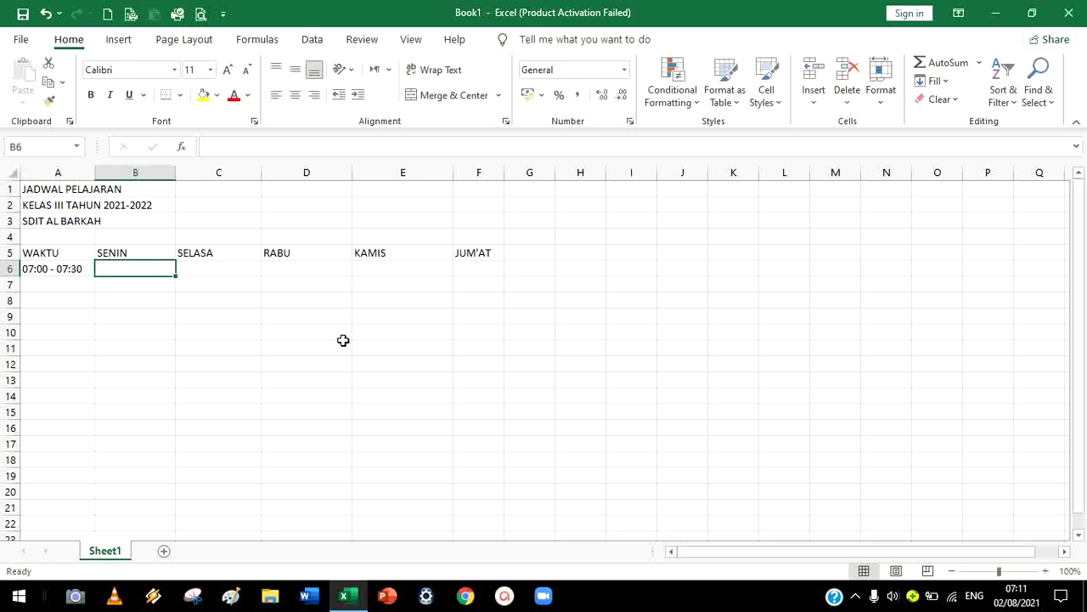
Type SHOLAT DHUHA & MUROJA'AH into B6 under SENIN, correcting the DHUHA spelling
type("SHOLAT")
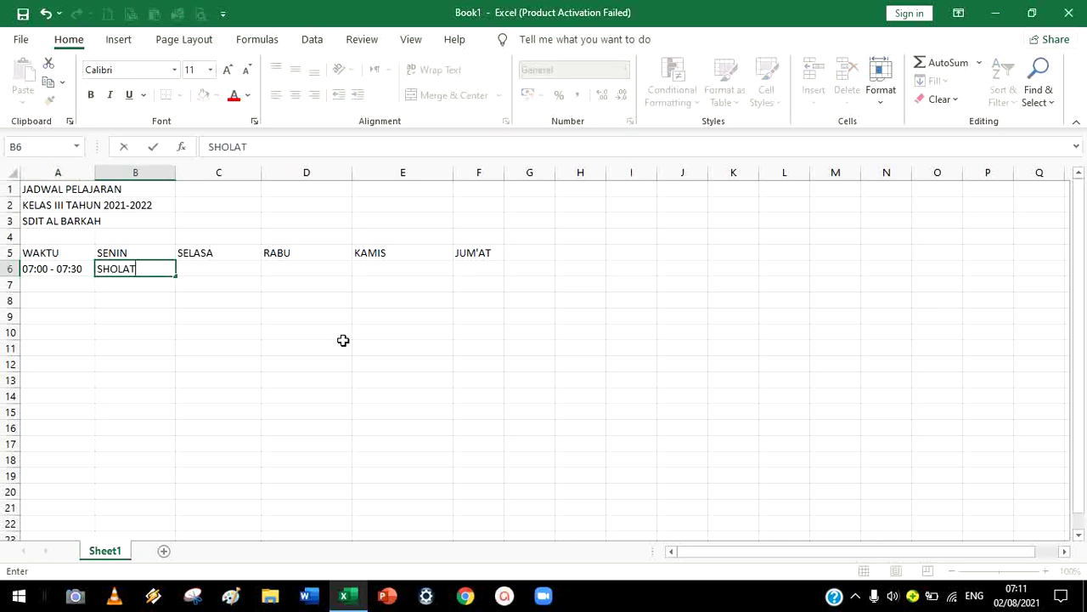
type(" DUHA")
key("BackSpace")
type("UHA")
key("BackSpace")
key("BackSpace")
key("BackSpace")
key("BackSpace")
key("BackSpace")
type("HUHA")
type("&")
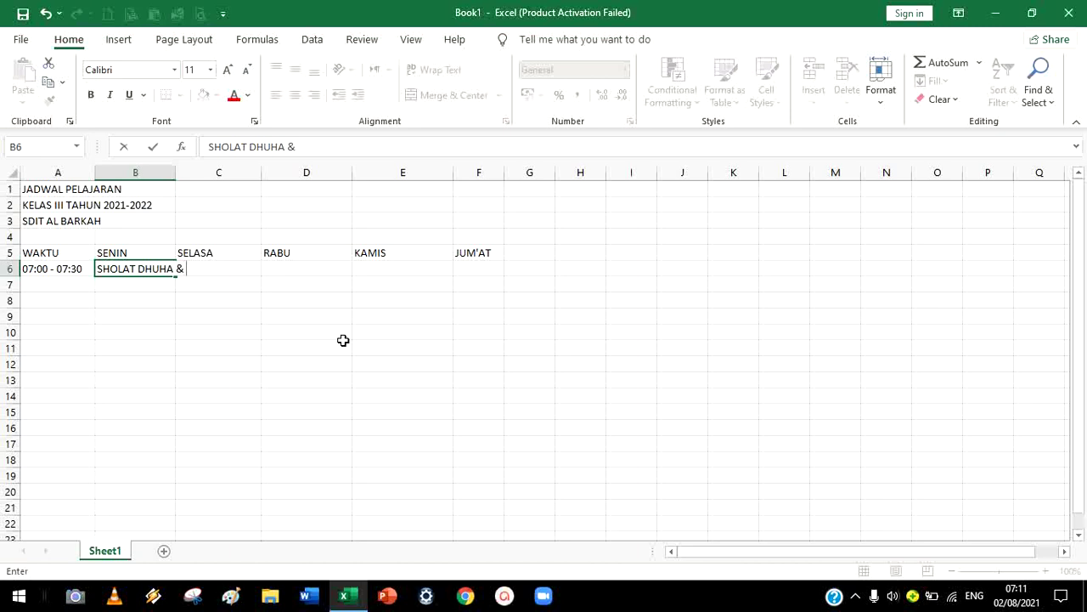
type(" MUROJA'AH")
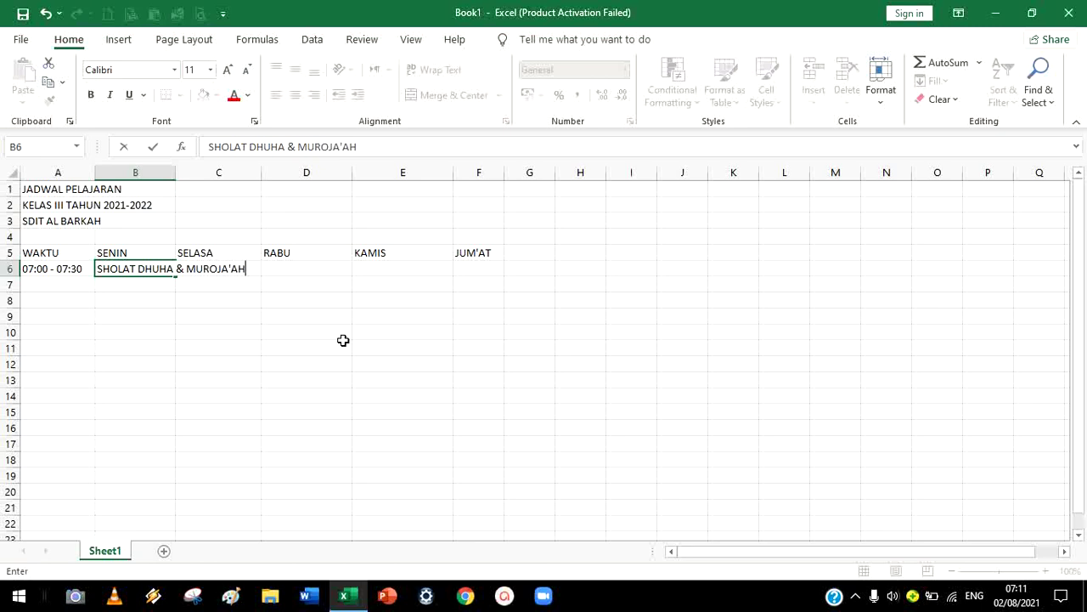
left_click(344, 341)
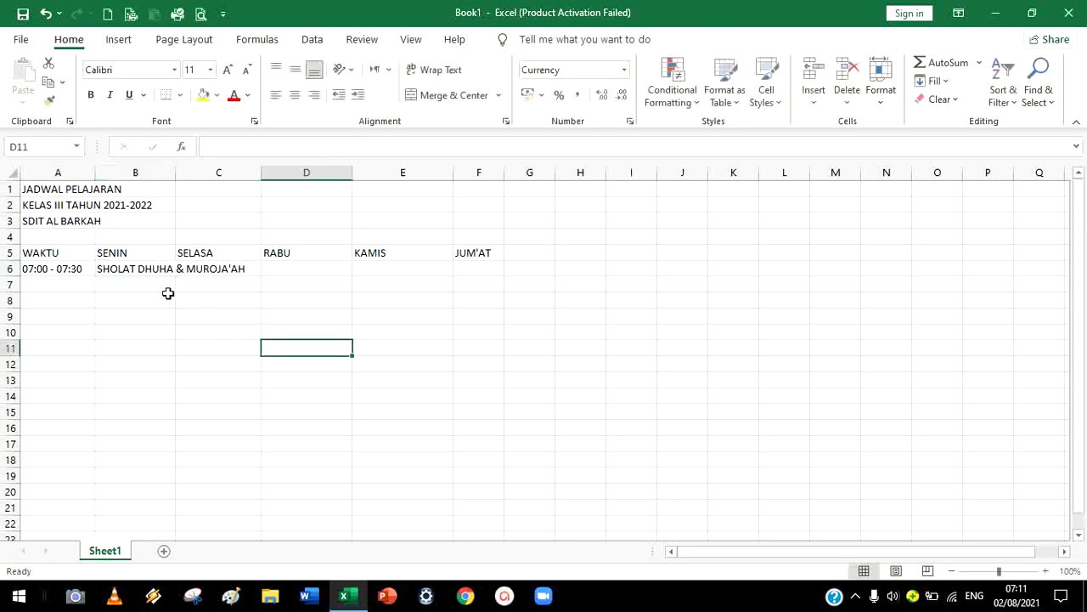
left_click(146, 269)
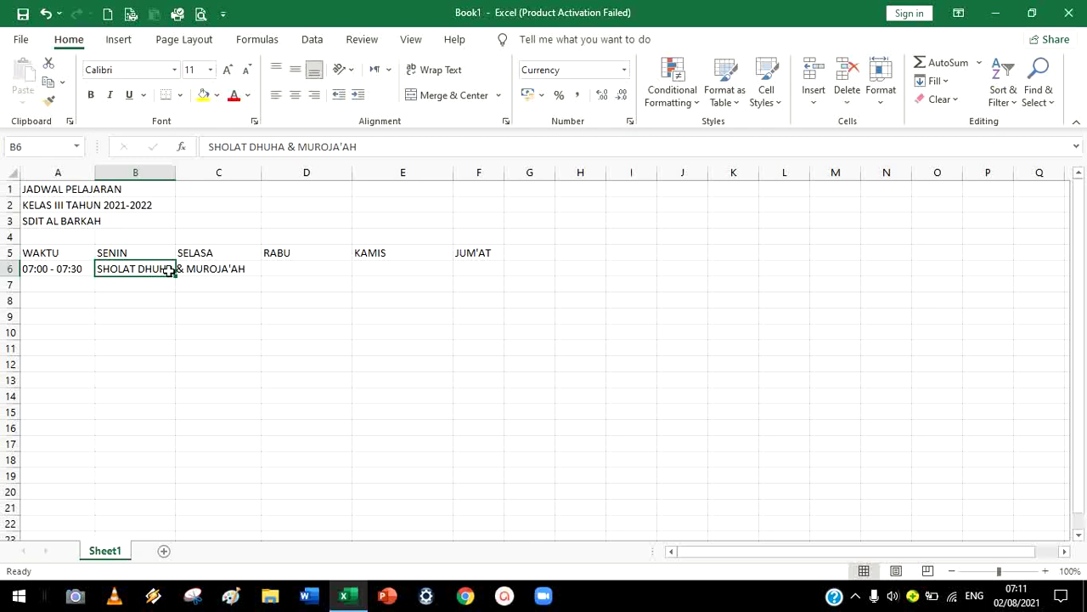
Merge and centre B6:F6 so SHOLAT DHUHA & MUROJA'AH spans all five weekdays
left_click_drag(170, 270, 464, 264)
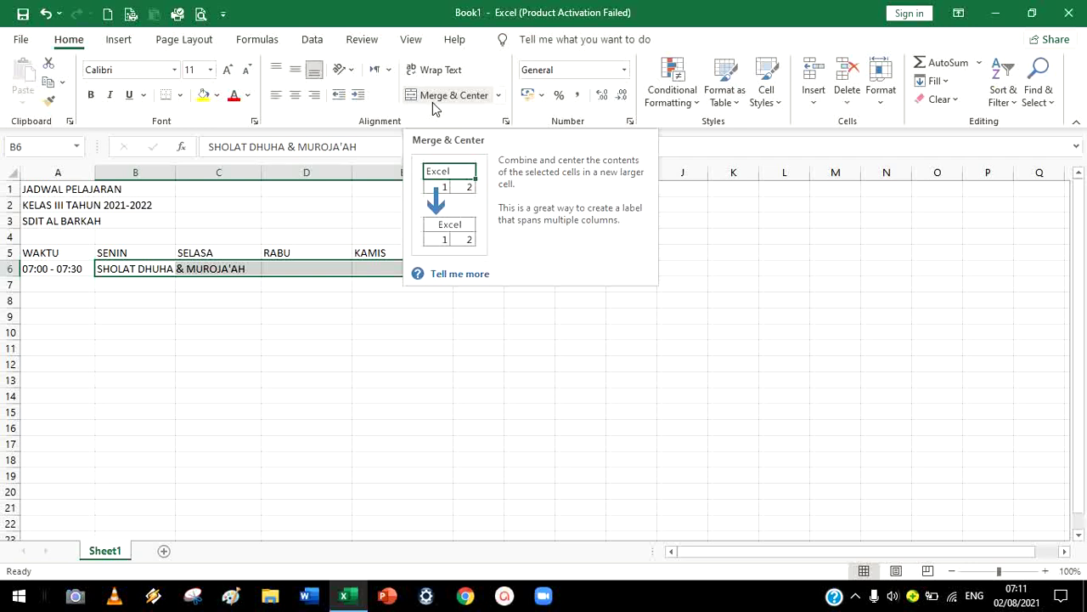
left_click(433, 102)
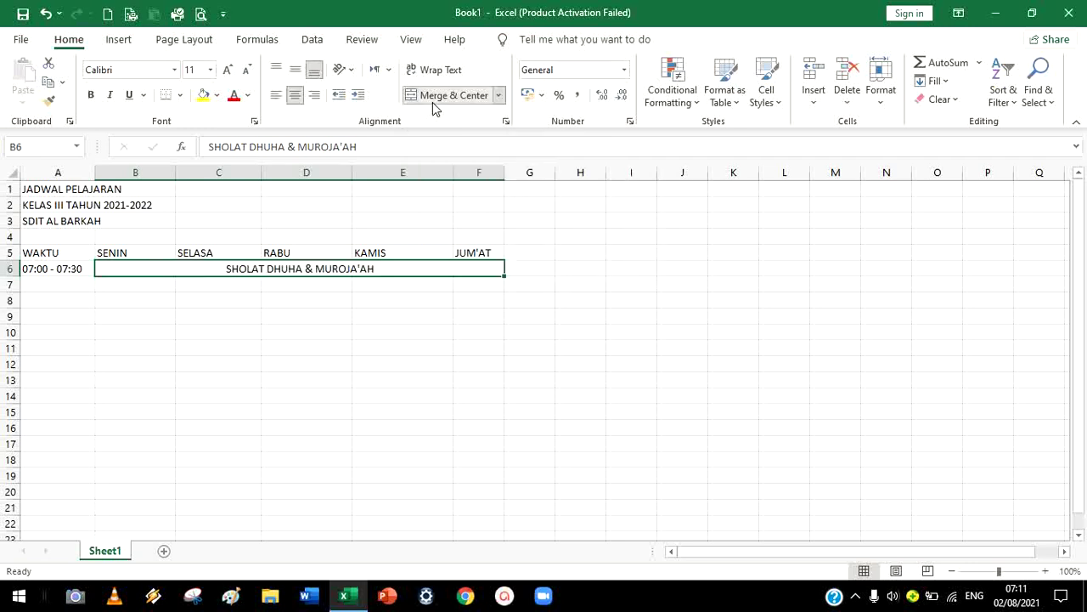
left_click(519, 385)
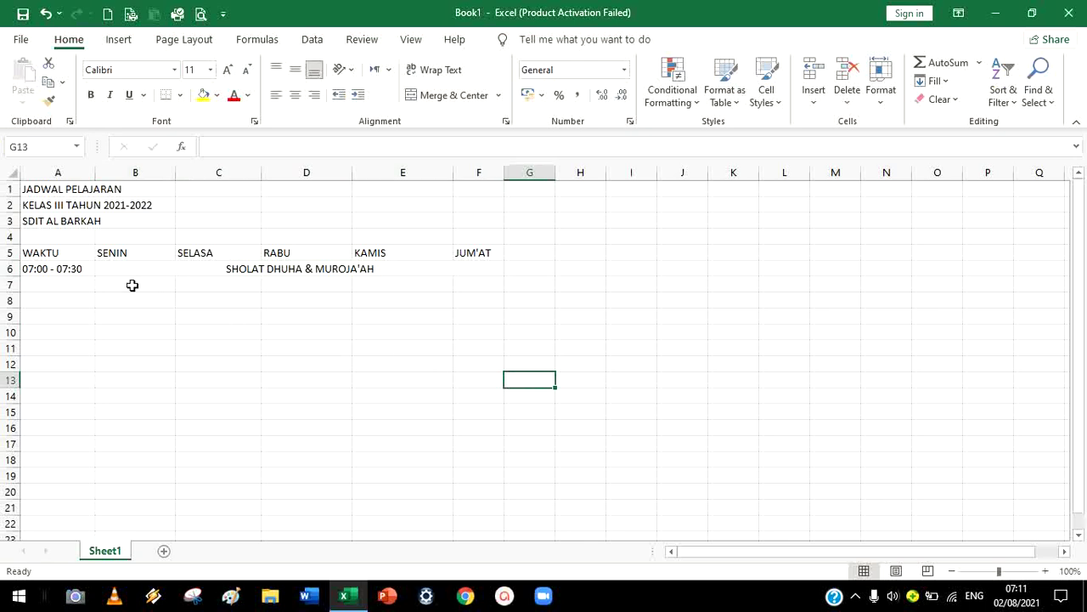
left_click(63, 288)
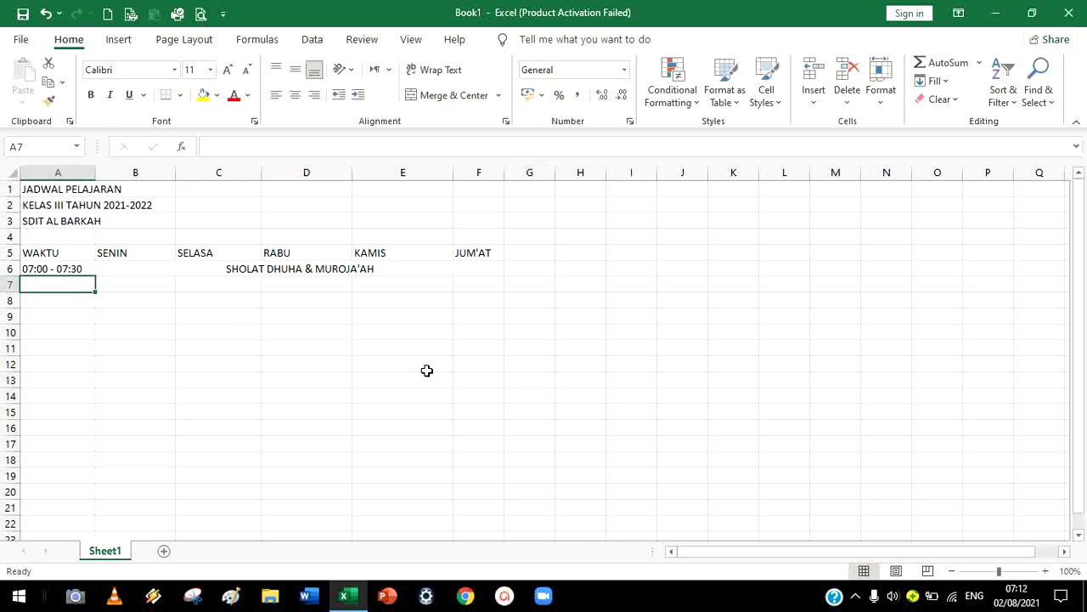
Enter the 07:30 - 08:00 slot in A7 and MATH in B7
type("07")
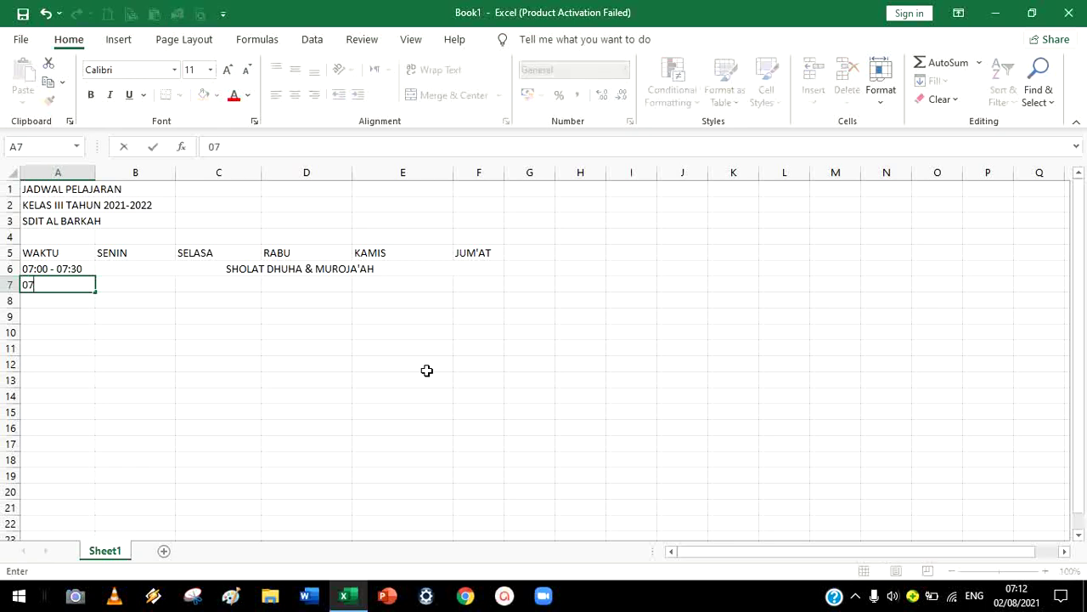
type(":30 - 08:00")
key("Tab")
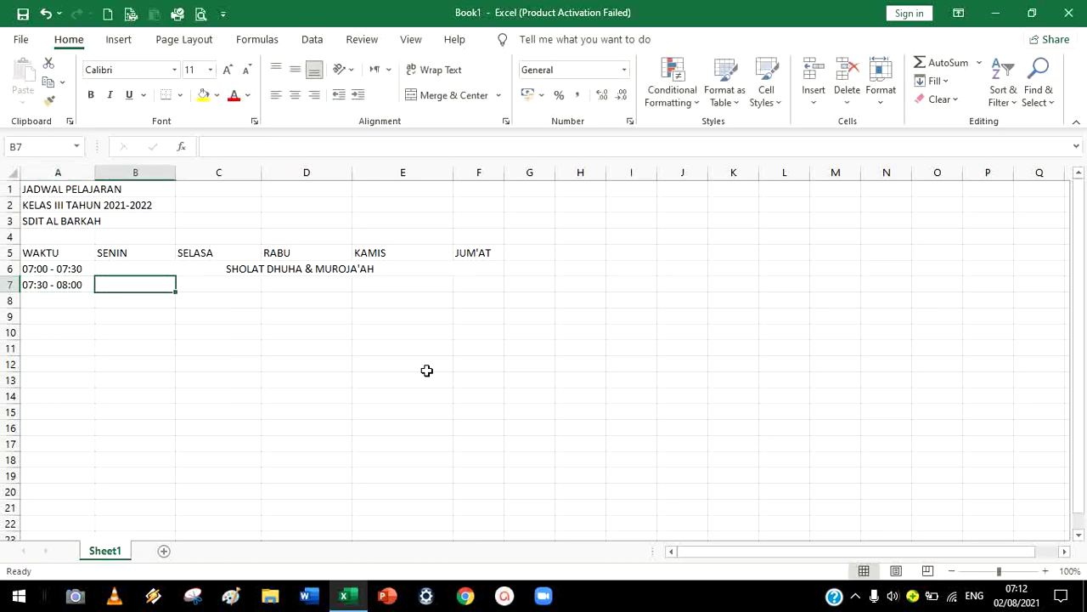
type("MTAH")
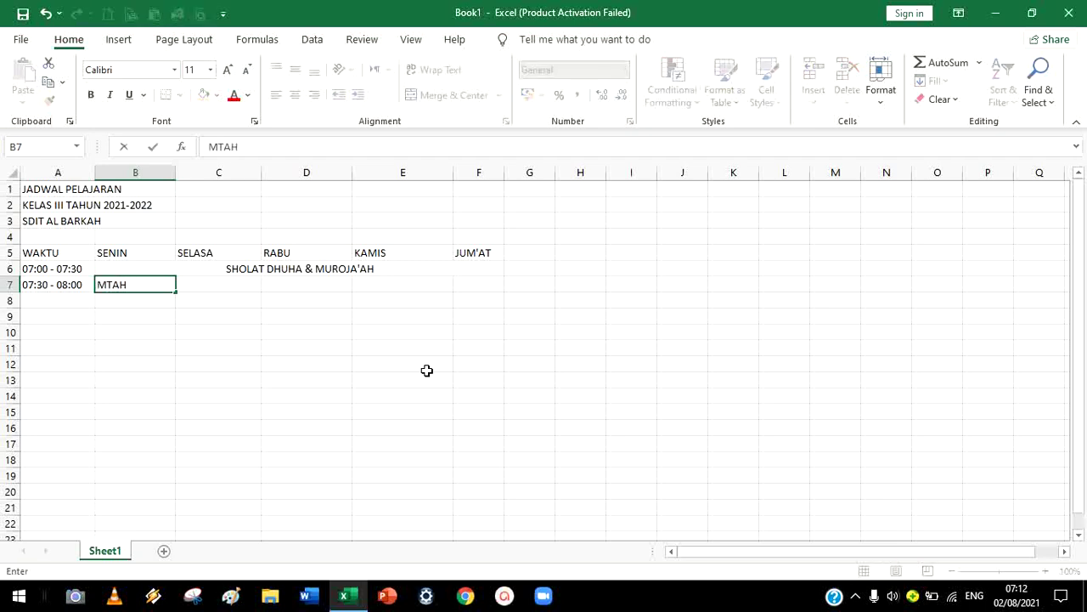
key("BackSpace")
key("BackSpace")
key("BackSpace")
type("ATH")
key("Return")
key("Left")
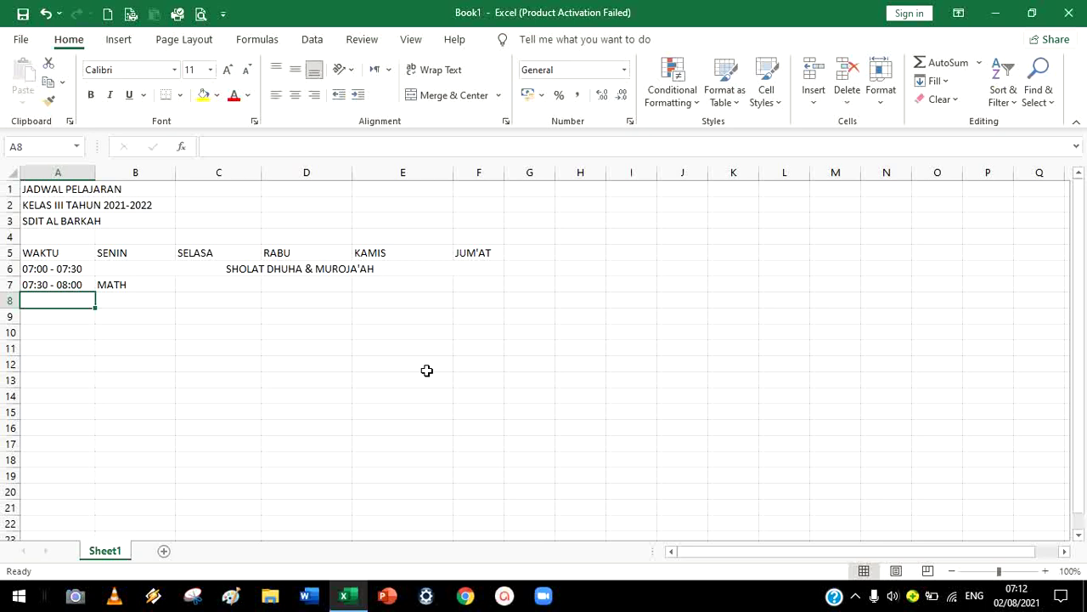
Fill A8:A11 with slots 08:30 - 09:00, 09:00 - 09:30, 09:30 - 10:00 and 10:00 - 10:30
type("08")
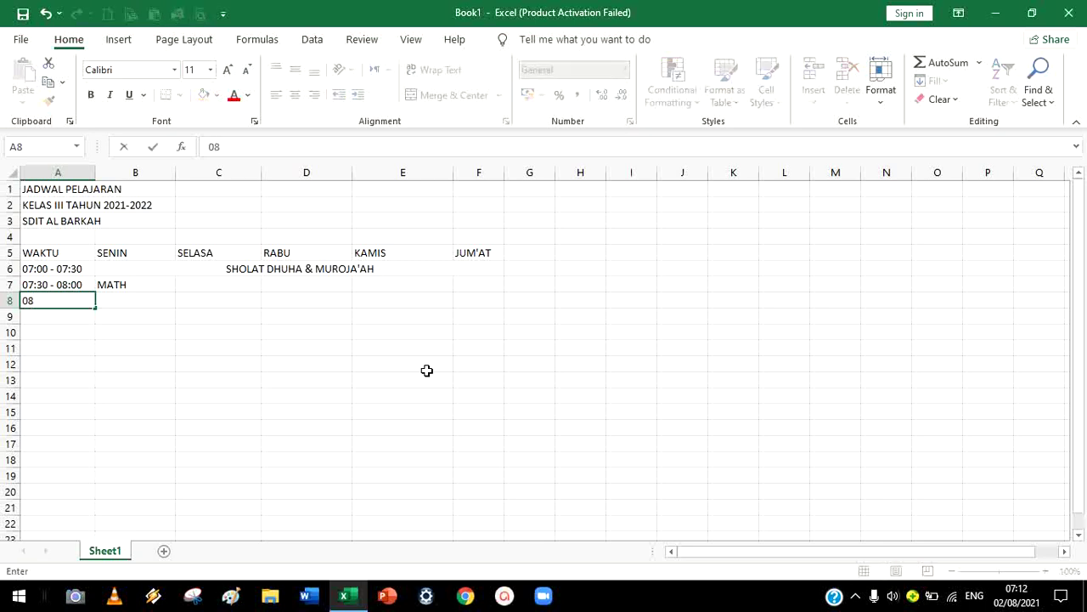
type(":30 - 09:00")
key("Tab")
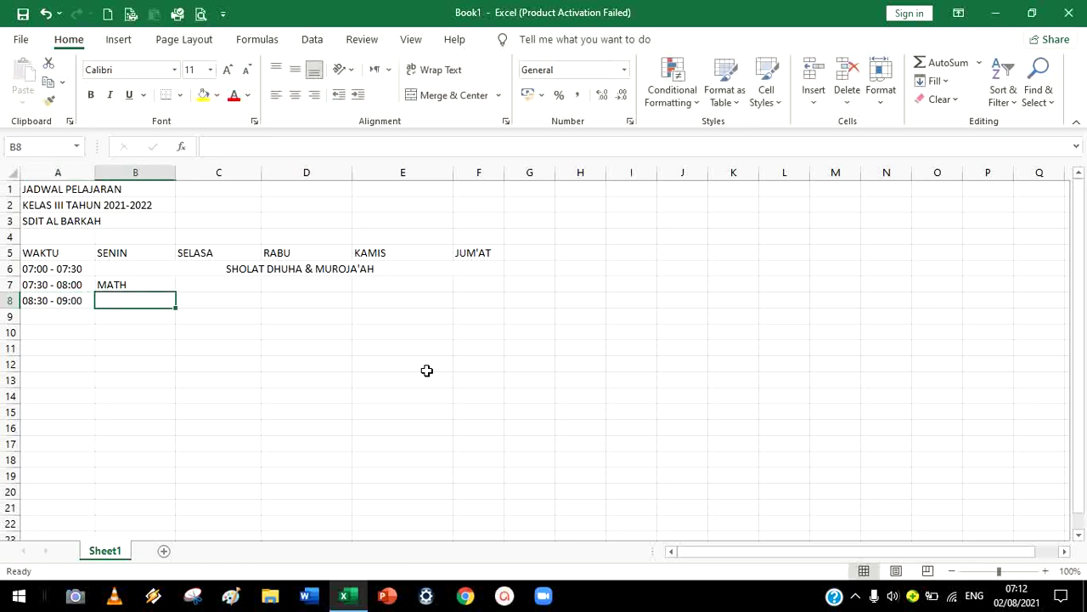
key("Left")
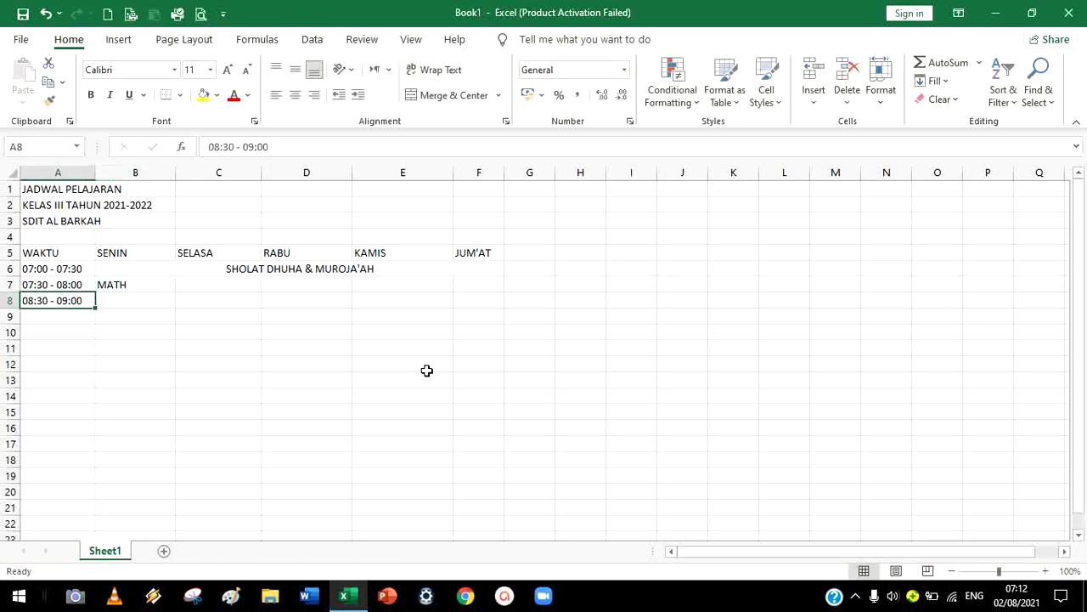
key("Down")
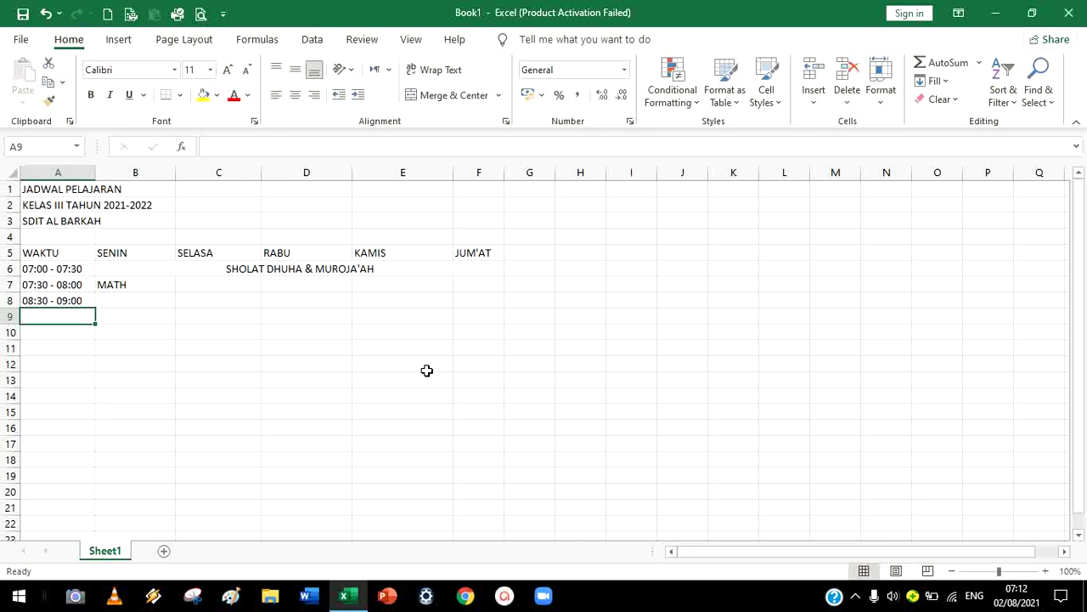
type("0")
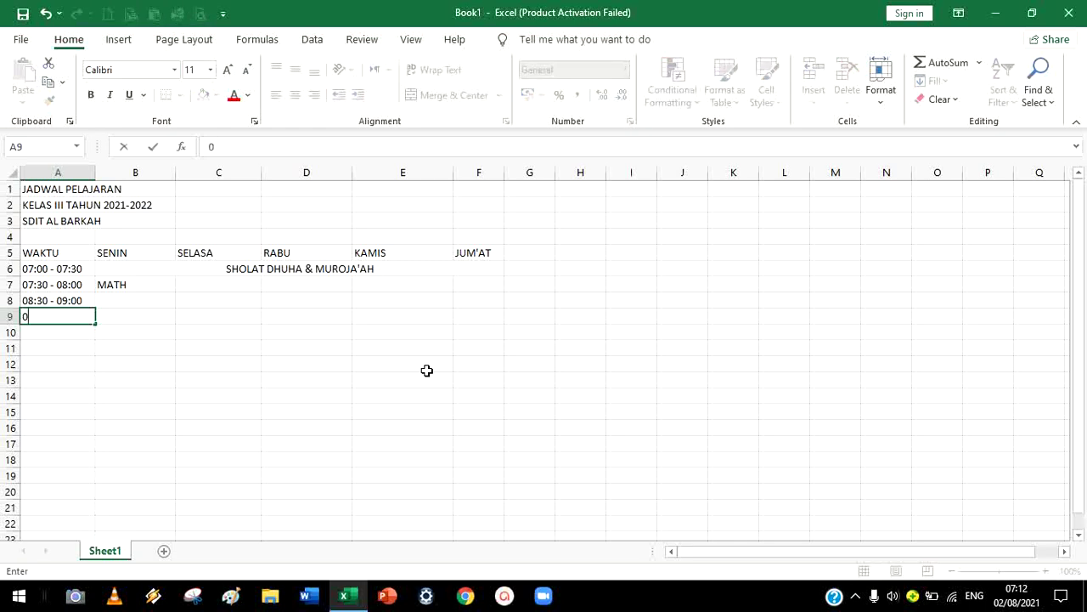
type("9:00-")
key("BackSpace")
type("- 09:30")
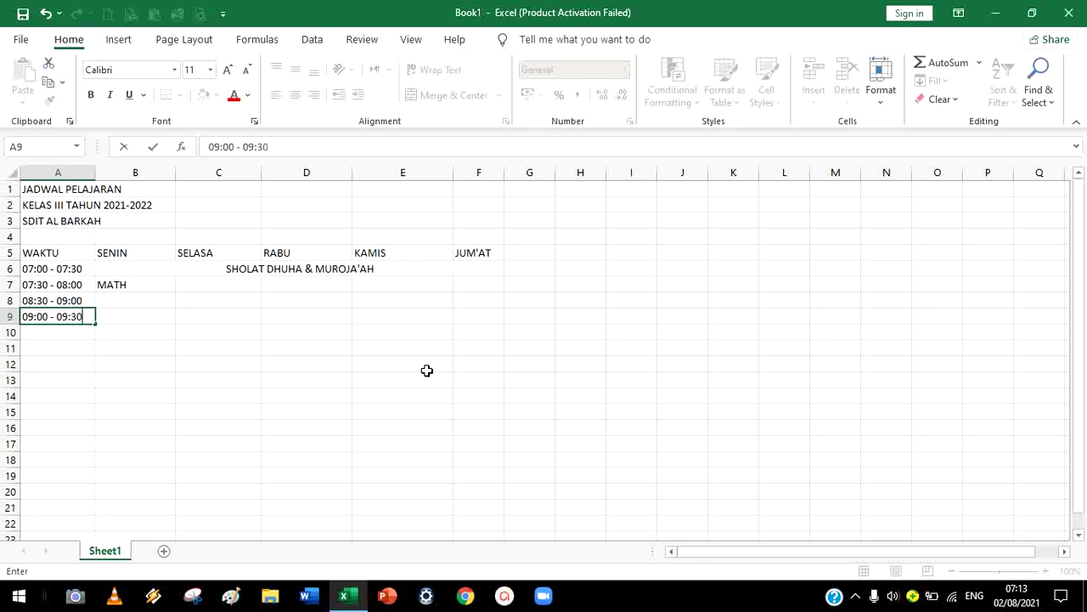
key("Return")
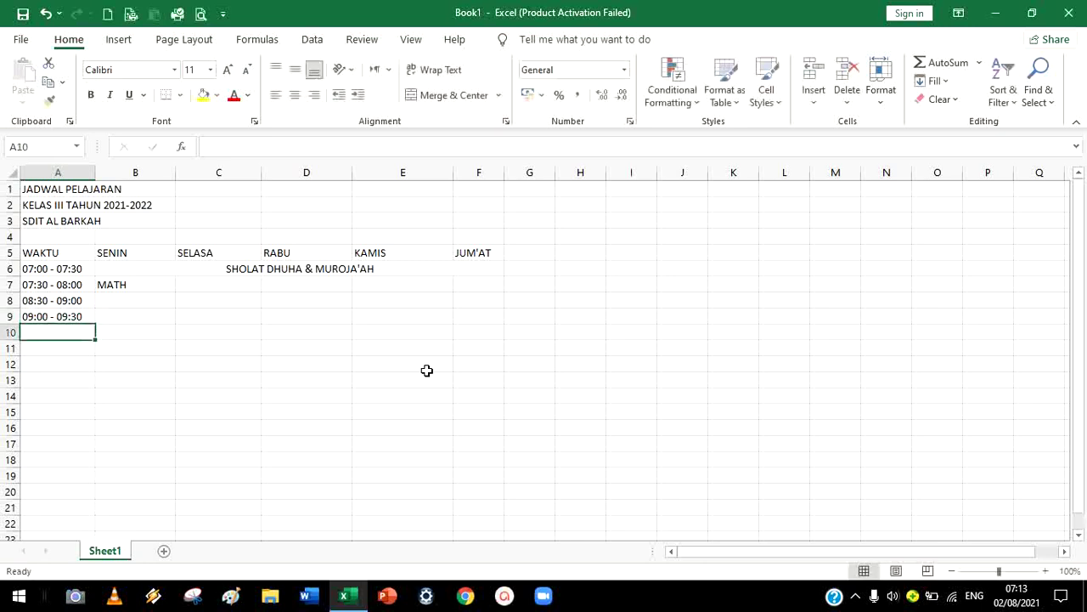
type("09:")
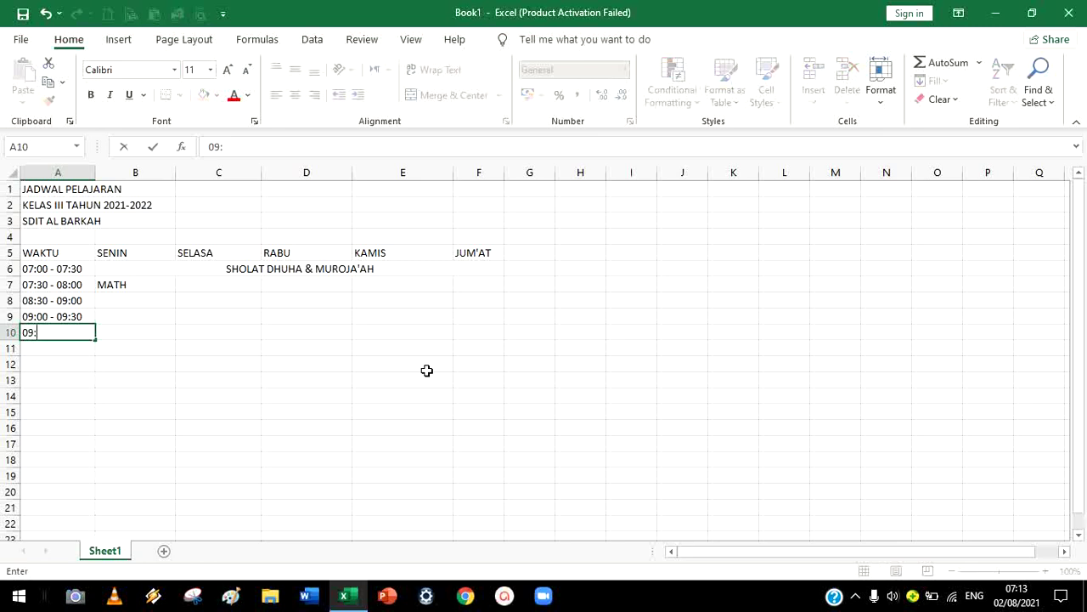
type("30")
type("-")
type(" - ")
type("10")
type(":")
type("00")
key("Return")
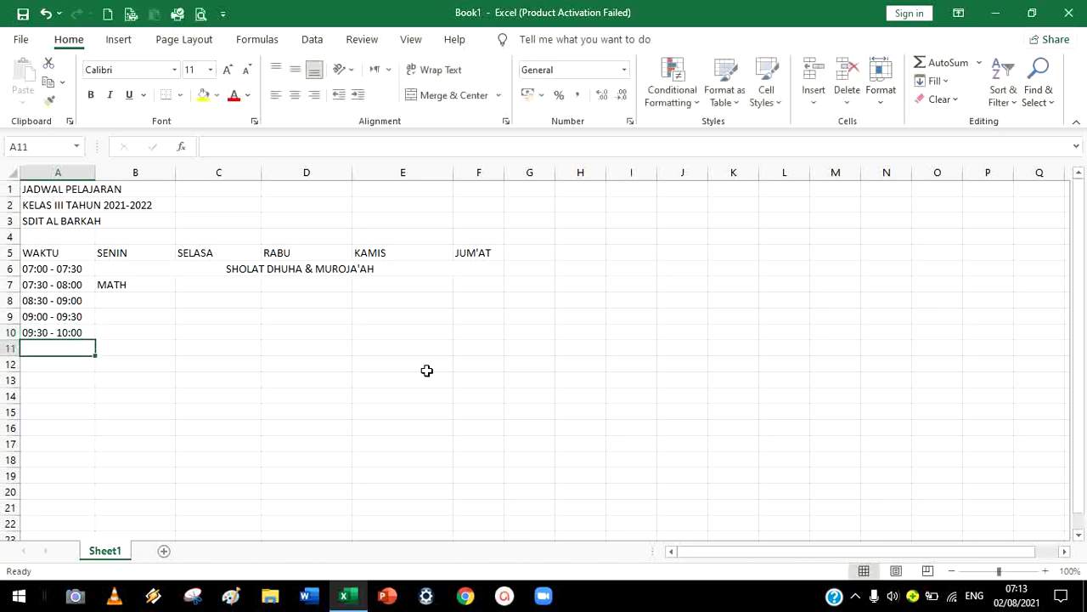
type("10")
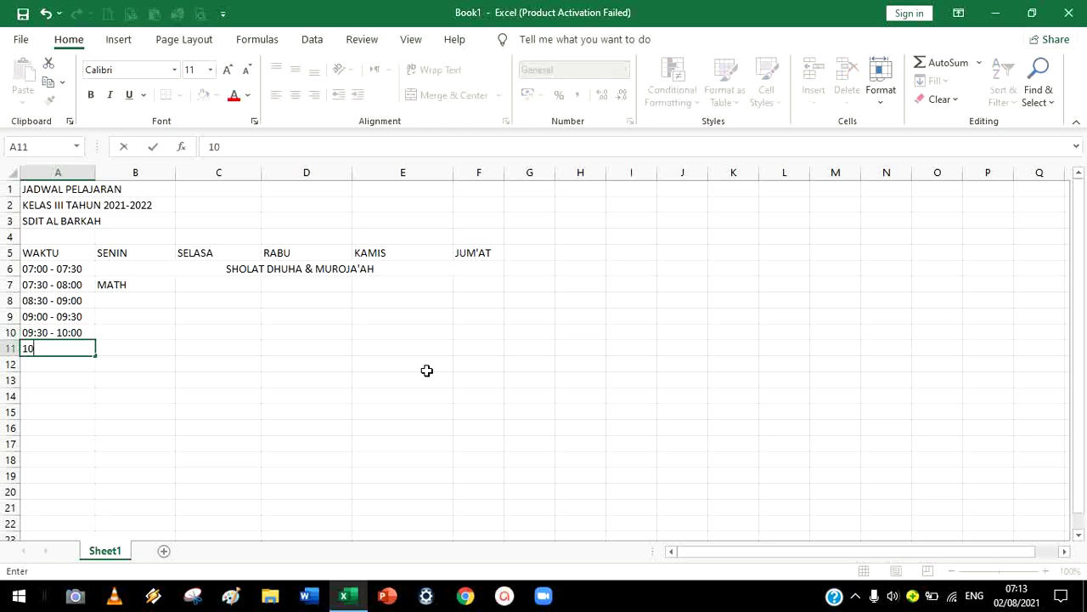
type(":00 - 10:30")
Enter MATH in B8 and TAHSIN in B9
key("Right")
key("Right")
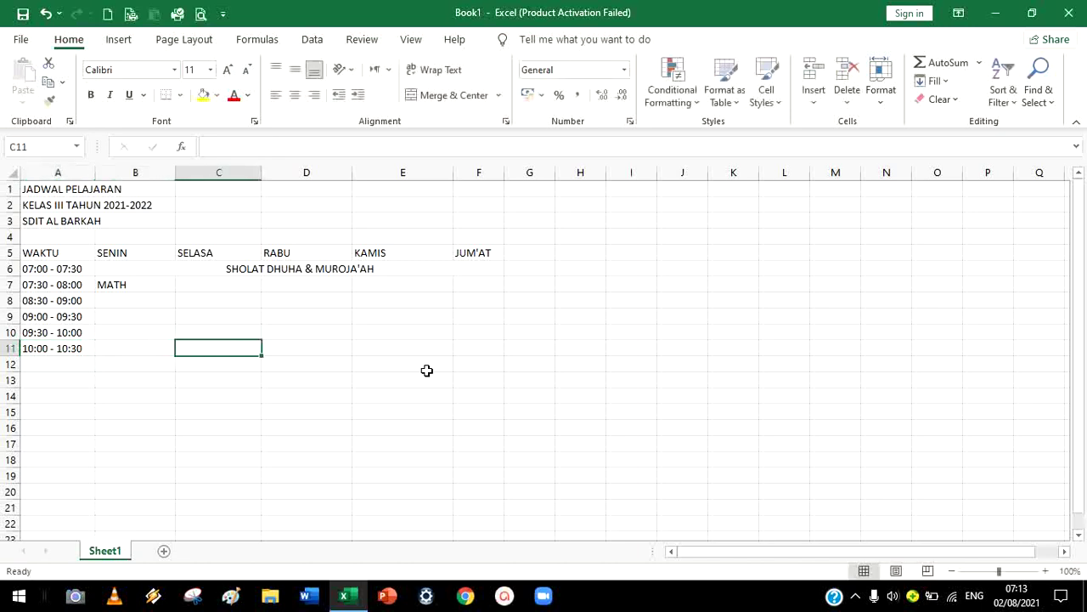
key("Up")
key("Left")
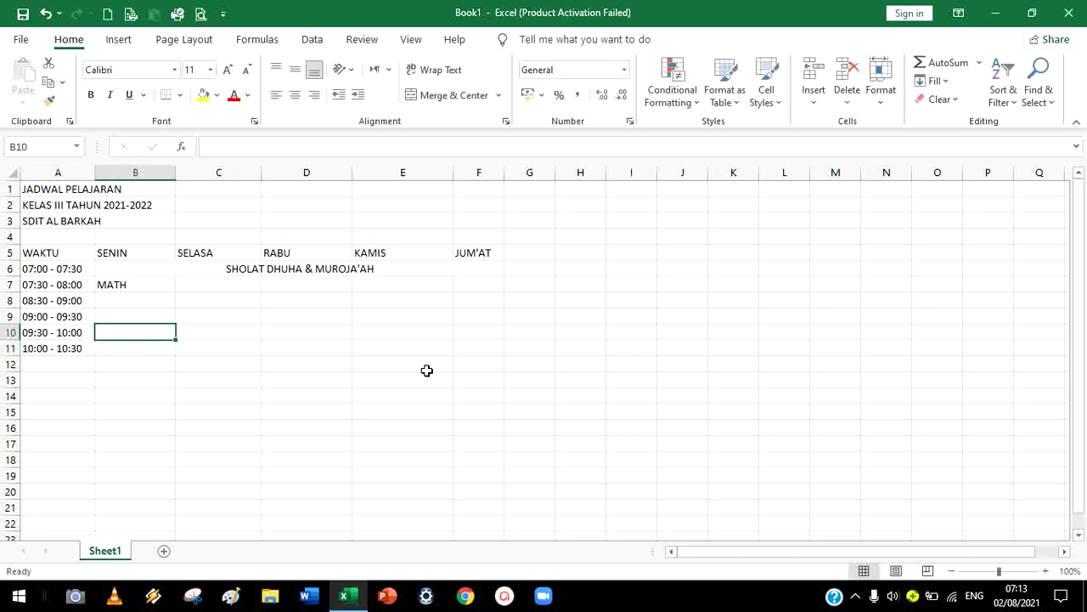
key("Up")
key("Up")
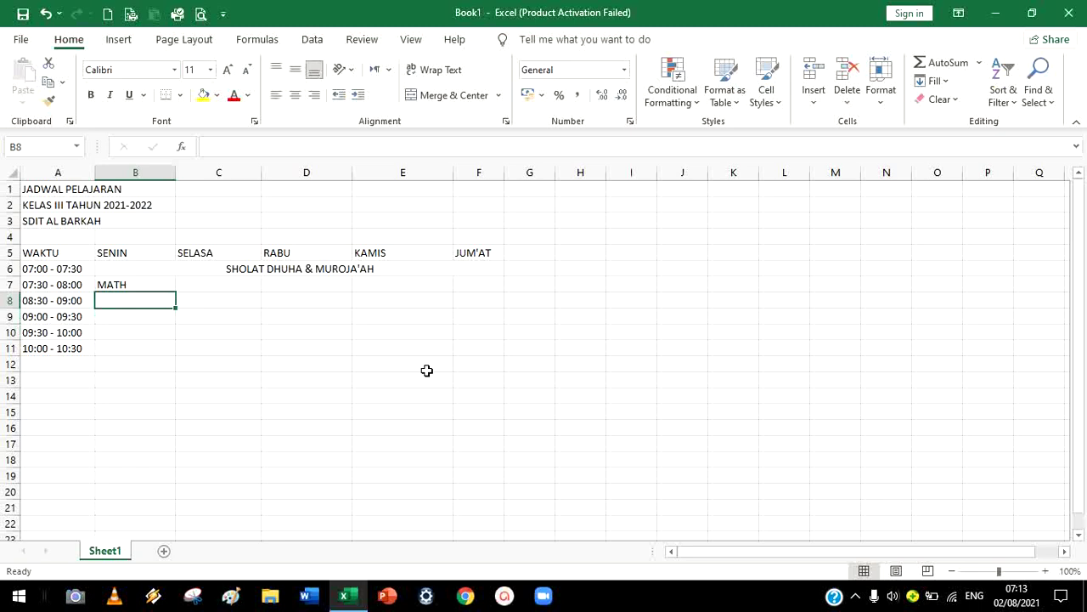
type("MATHTH")
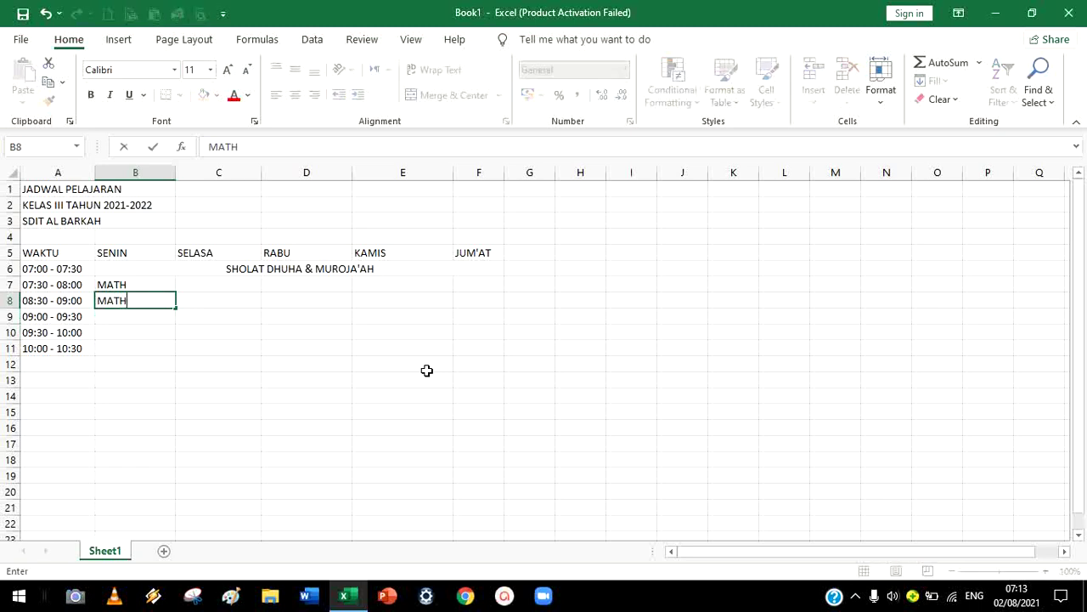
key("Return")
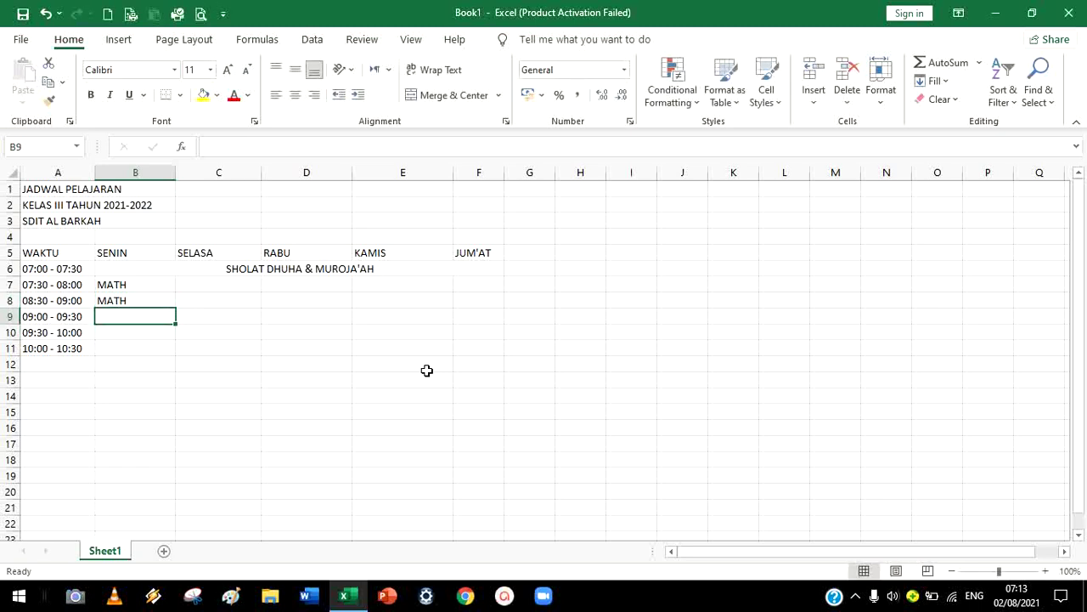
type("TAHSIN")
key("Return")
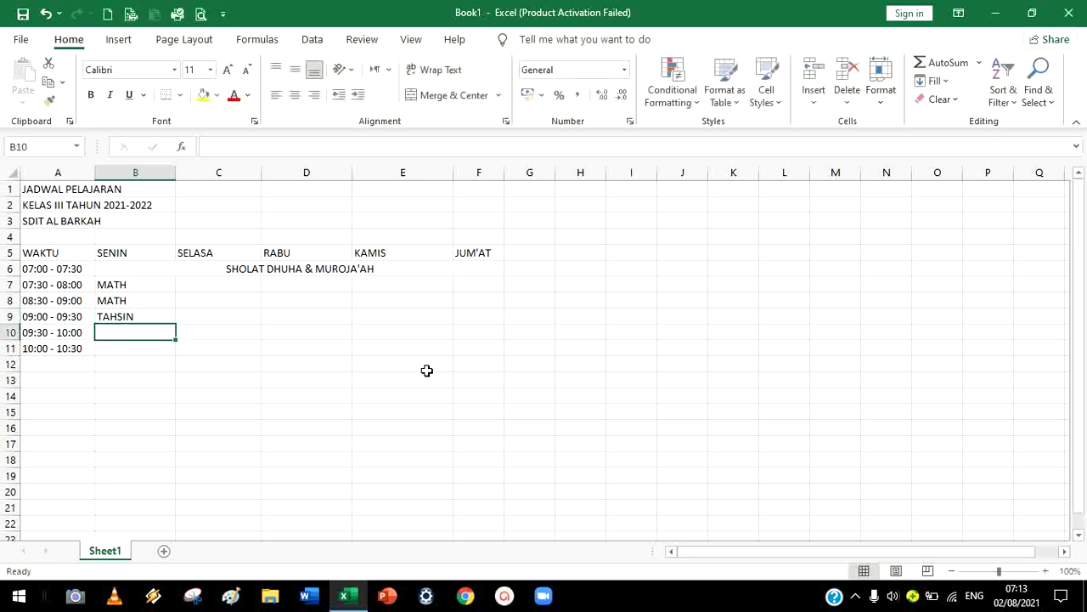
Put TAHSIN in B10 and ISTIRAHAT in B11
type("TAHSIN")
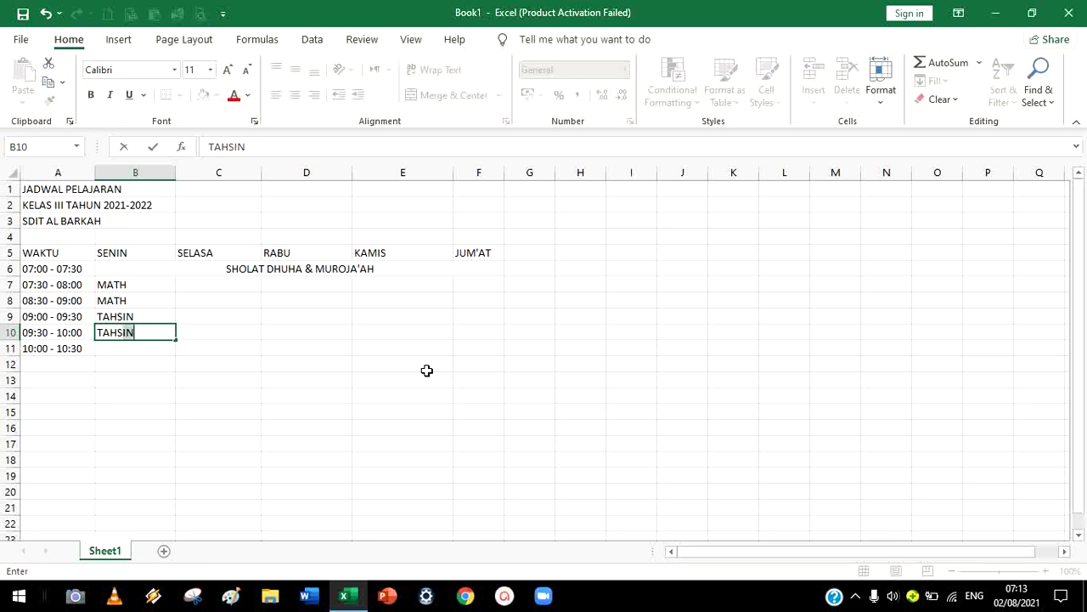
left_click(138, 347)
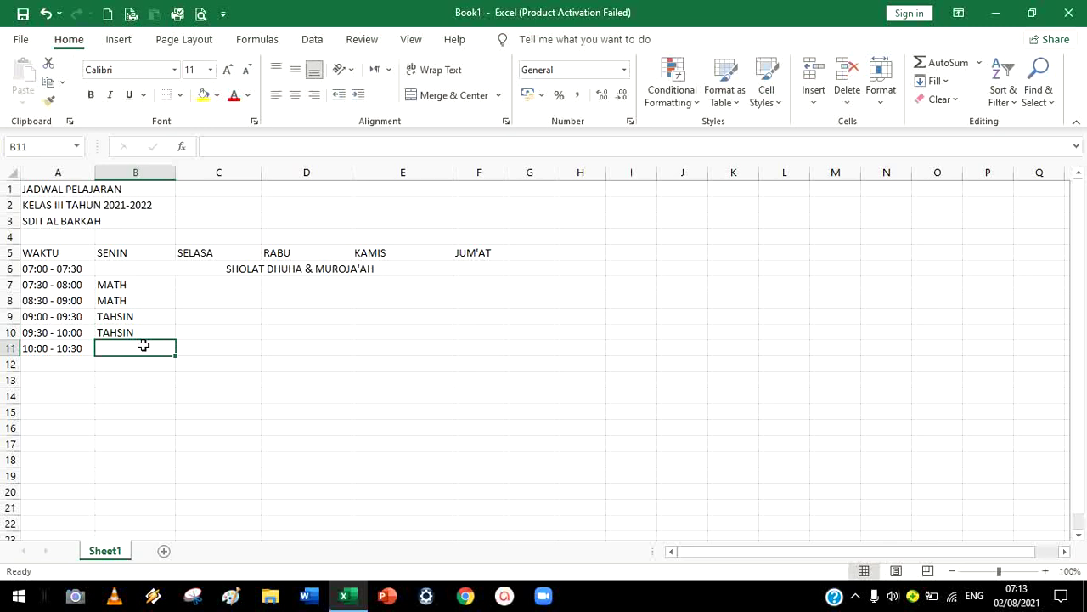
type("ISTIRAHAT")
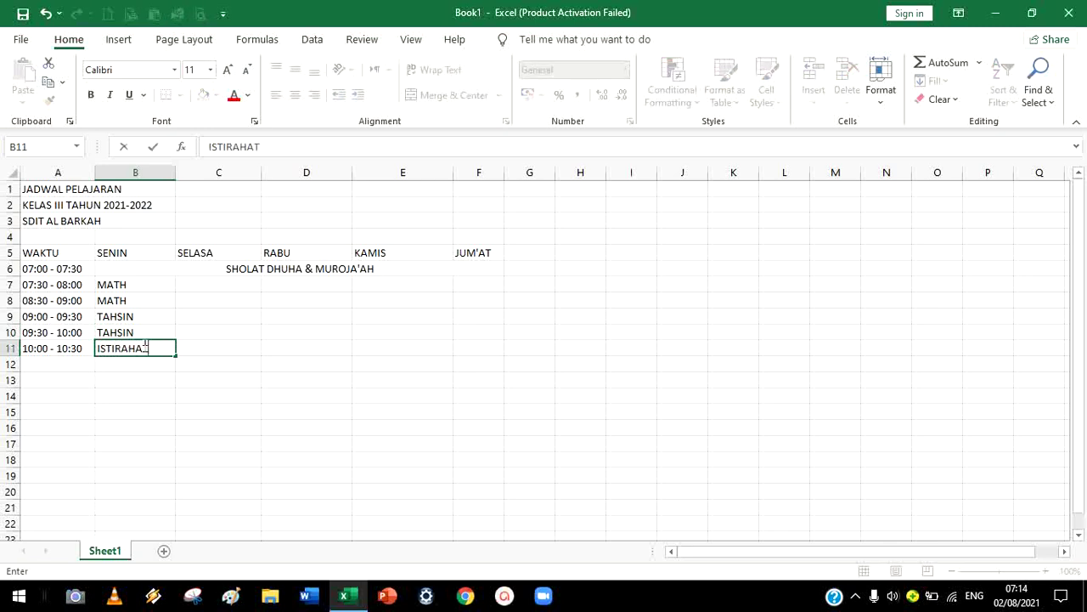
left_click(325, 365)
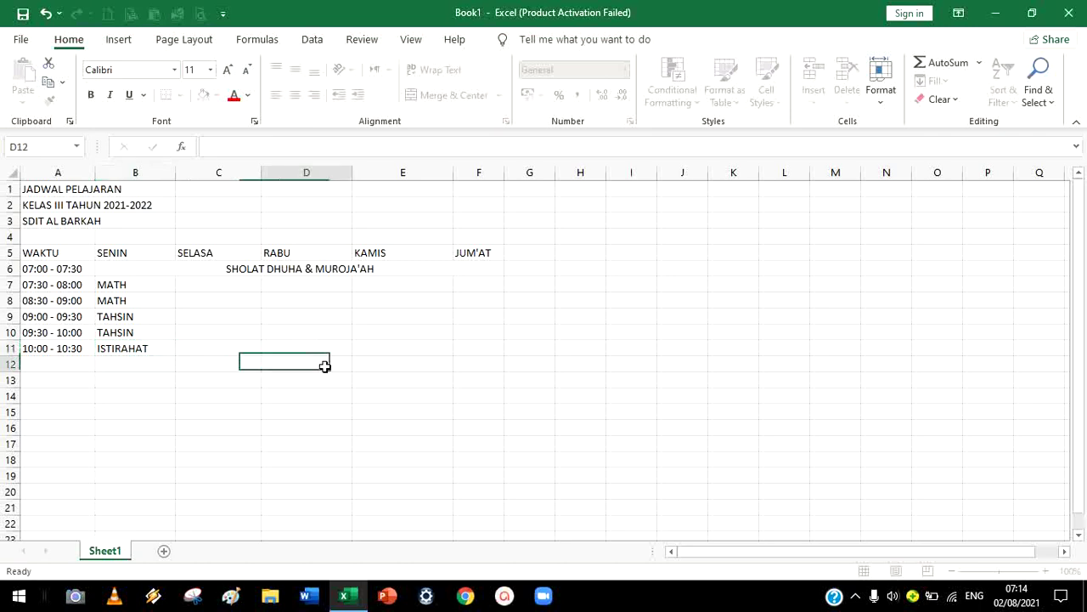
left_click(153, 348)
left_click_drag(154, 347, 498, 348)
left_click(180, 373)
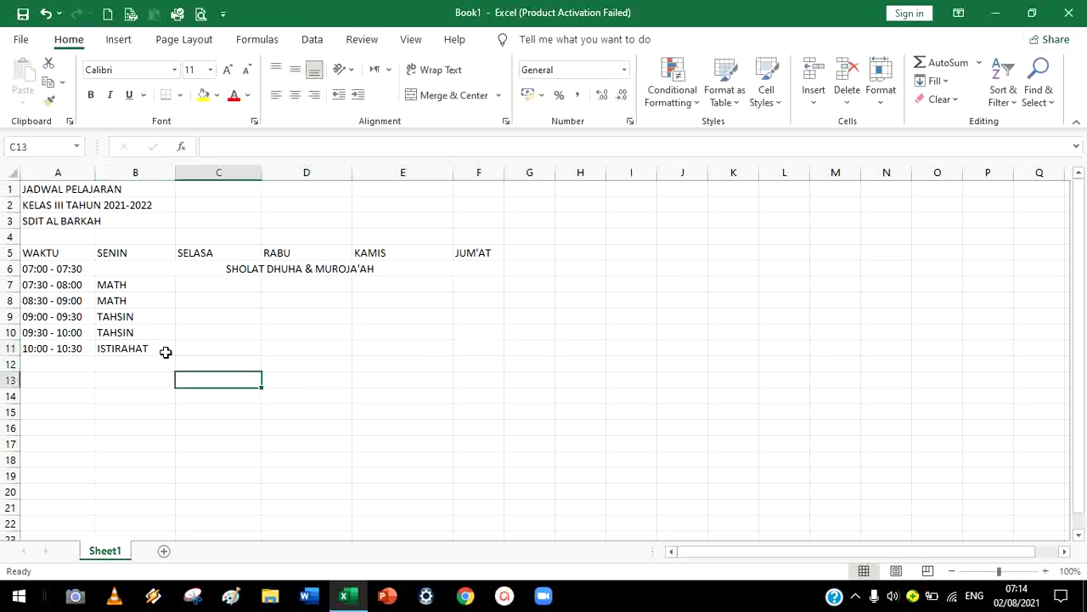
left_click(162, 348)
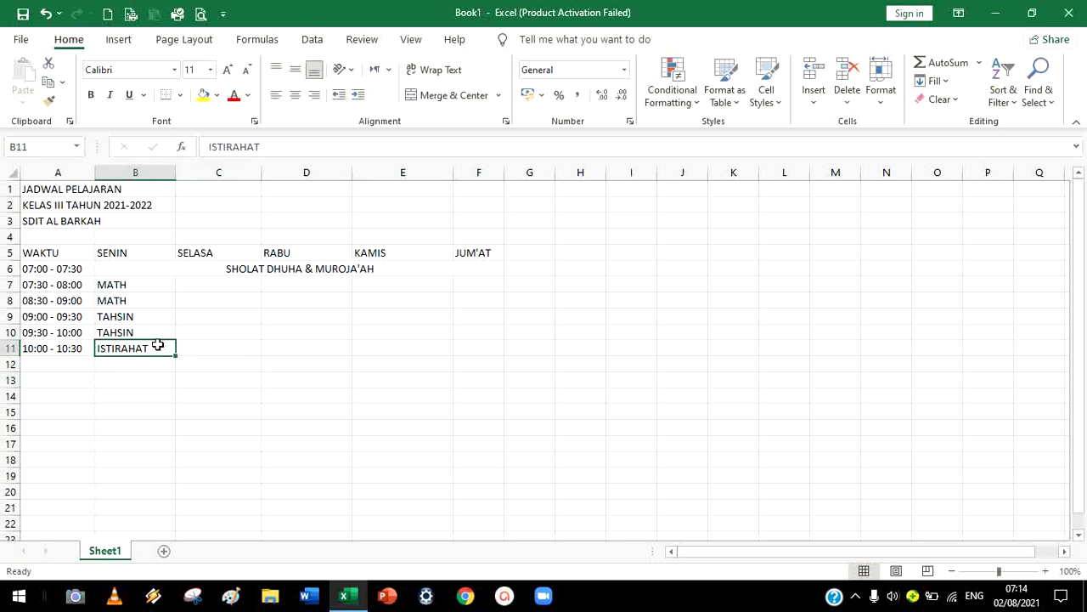
Merge and centre B11:F11 so ISTIRAHAT covers the 10:00 - 10:30 break for every weekday
left_click_drag(162, 348, 473, 351)
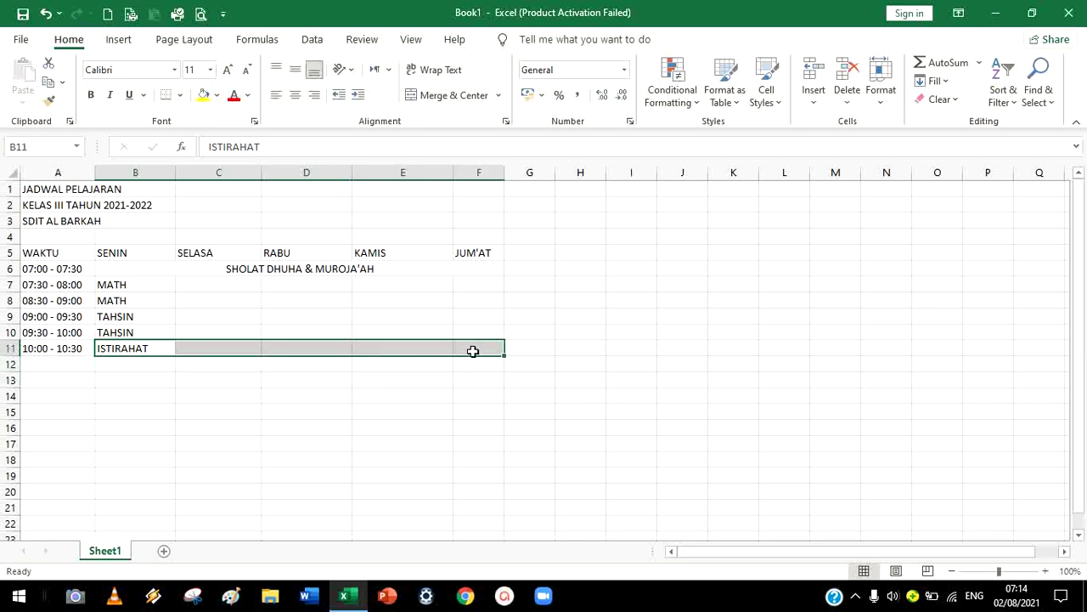
left_click(427, 96)
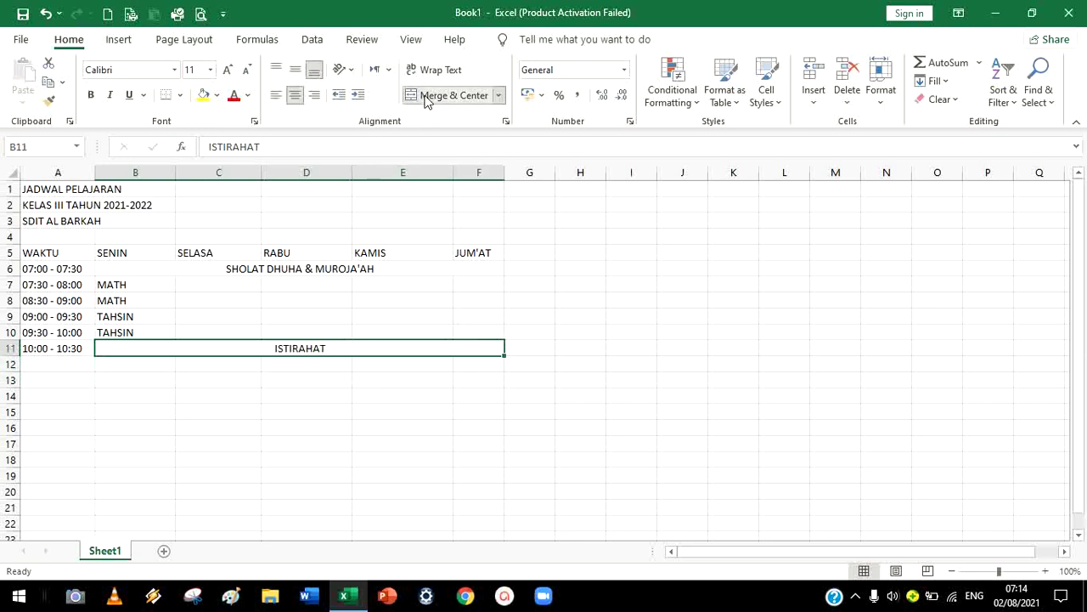
left_click(611, 347)
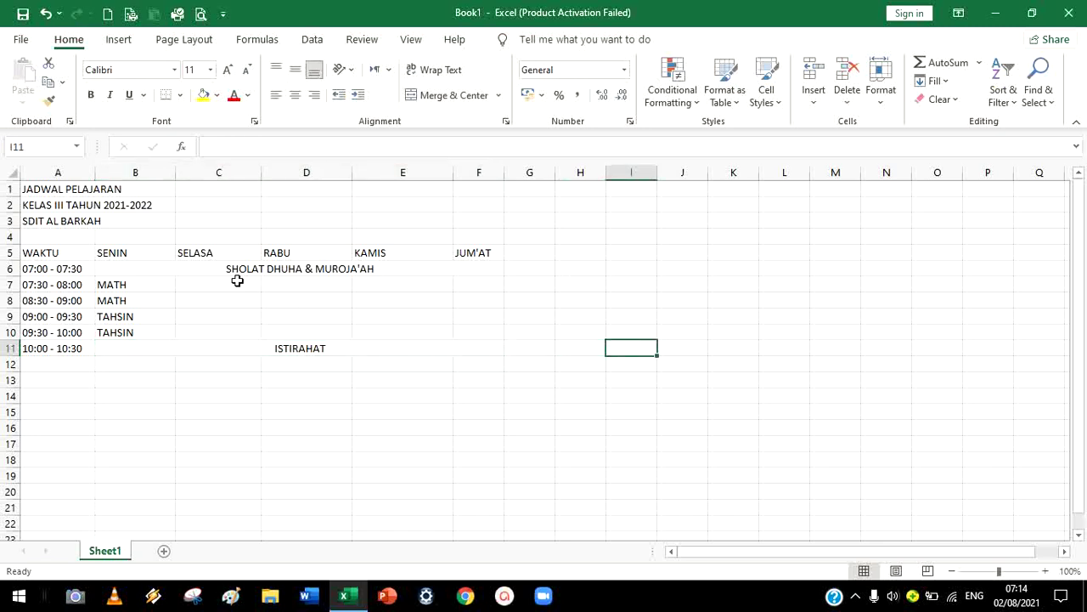
left_click(237, 283)
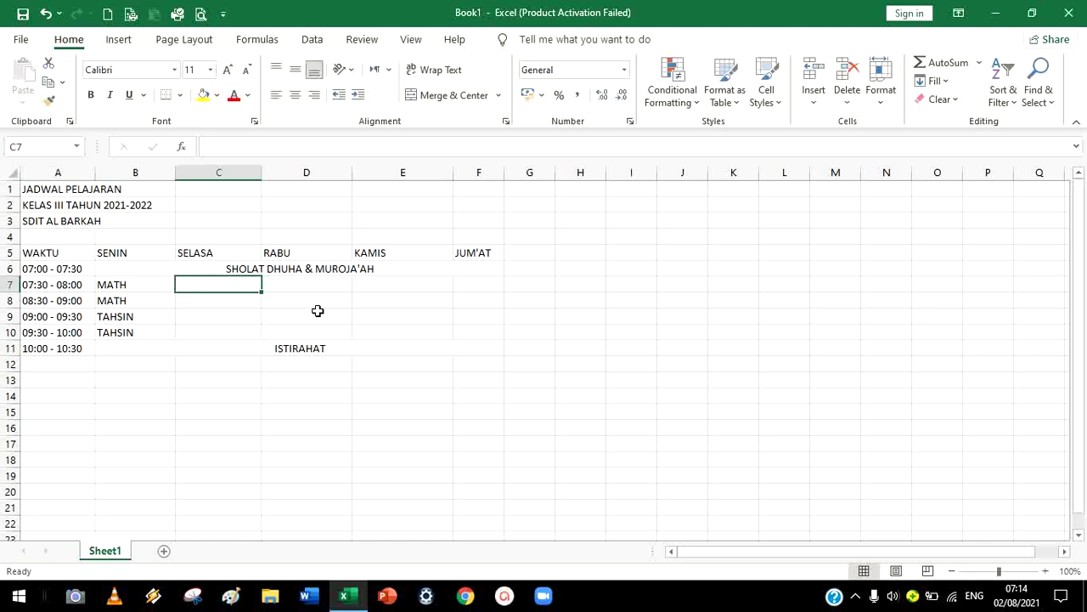
Enter TEMATIK 2 in C7:C8 and BAHASA ARAB in C9:C10, using AutoComplete for repeats
type("TEMAT")
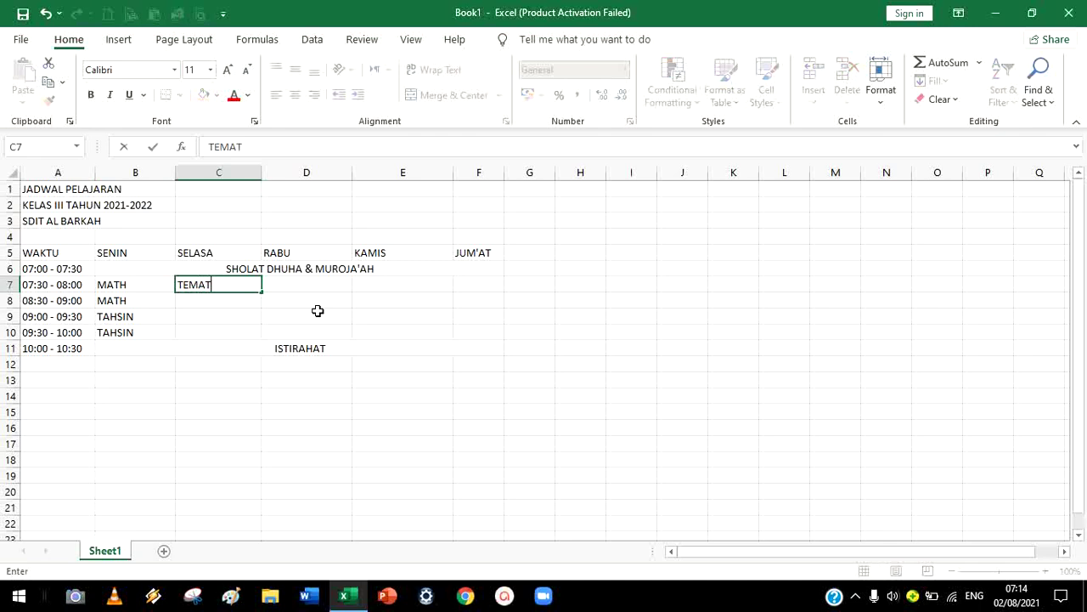
type("IK 2")
key("Return")
type("TE")
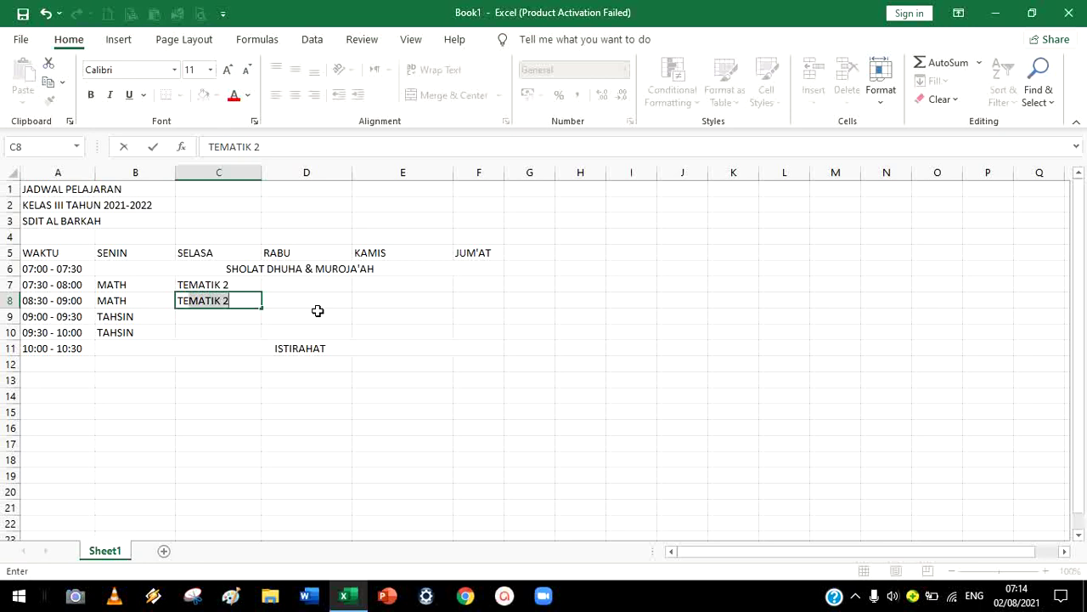
key("Return")
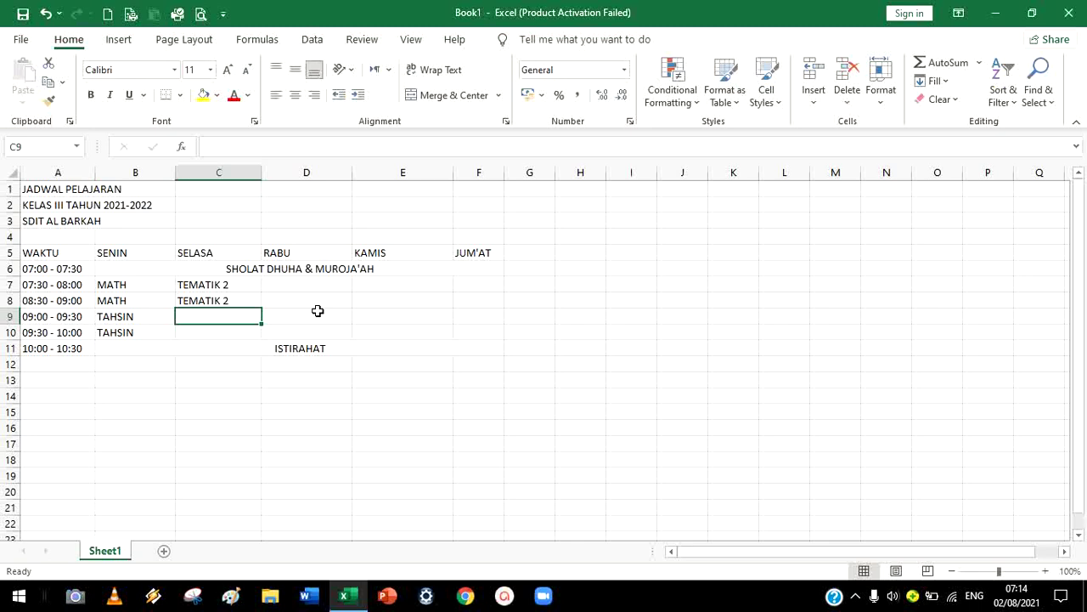
type("BAHASA ARAB")
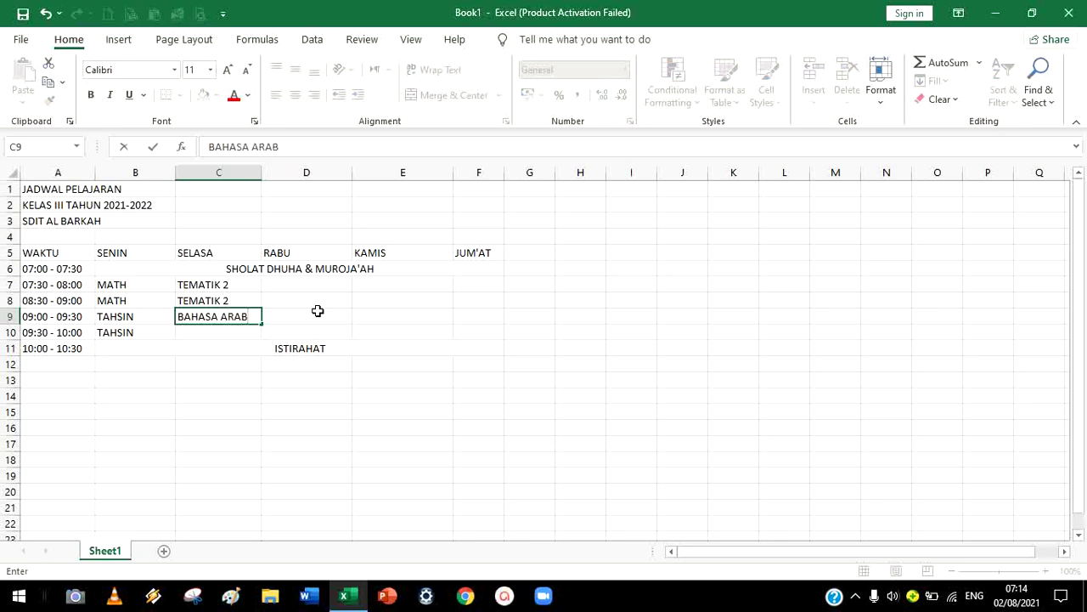
key("Return")
type("BAHASA ARAB")
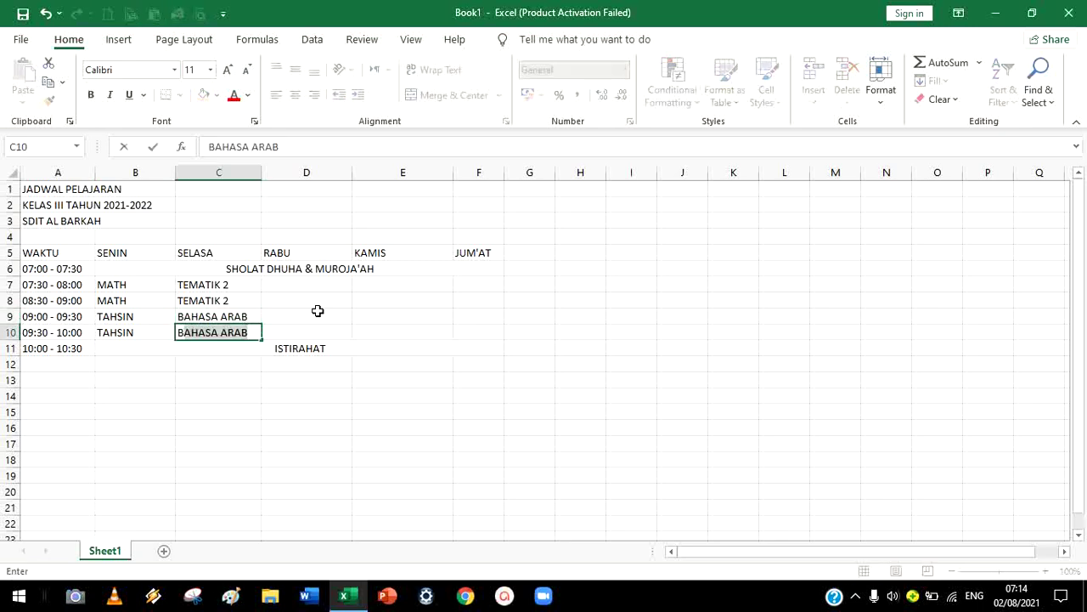
key("Tab")
key("Up")
key("Up")
key("Up")
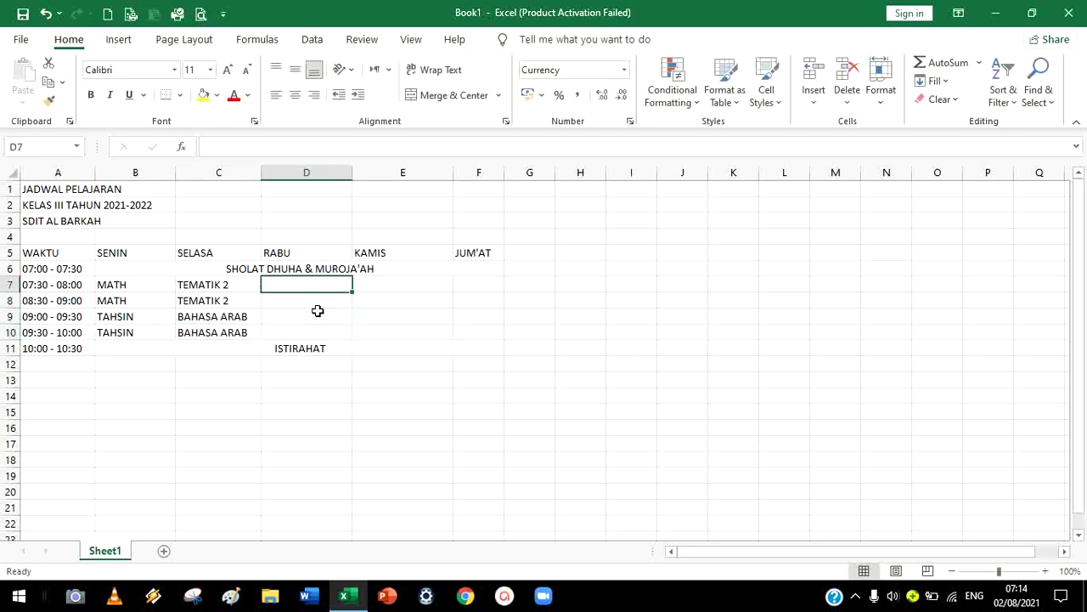
Fill D7:D10 with TAHFIDZ, TAHFIDZ, KOMPUTER, KOMPUTER, accepting AutoComplete suggestions
type("TAHFIDZ")
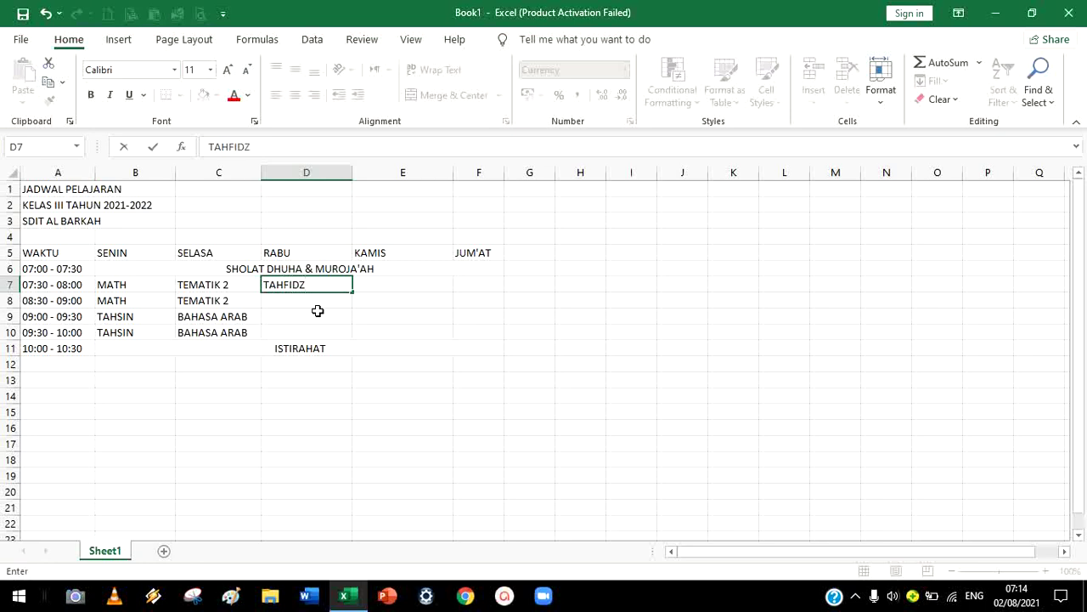
key("Return")
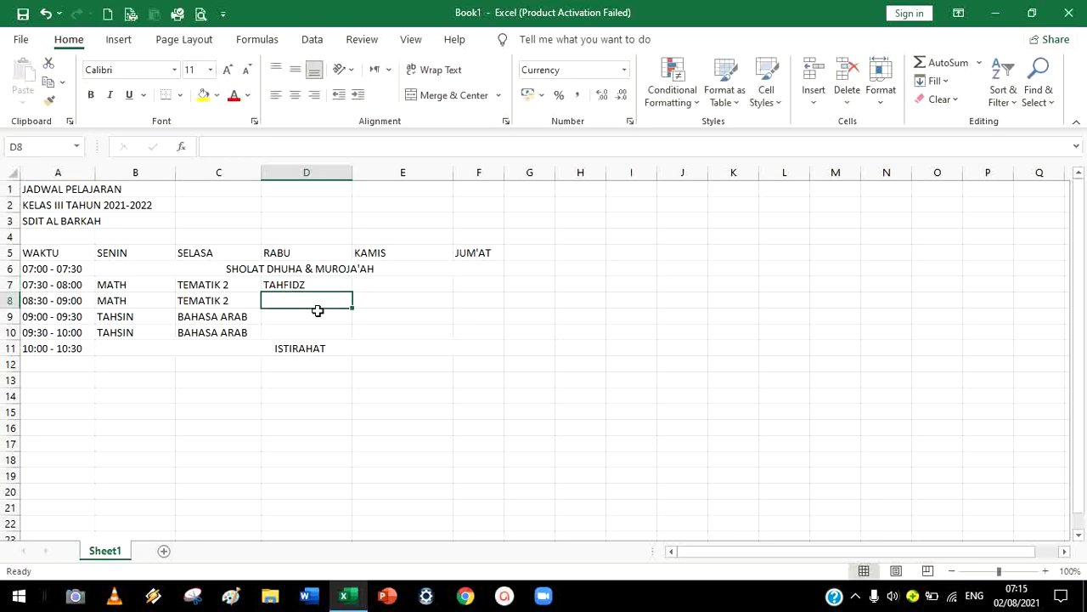
type("T")
key("Return")
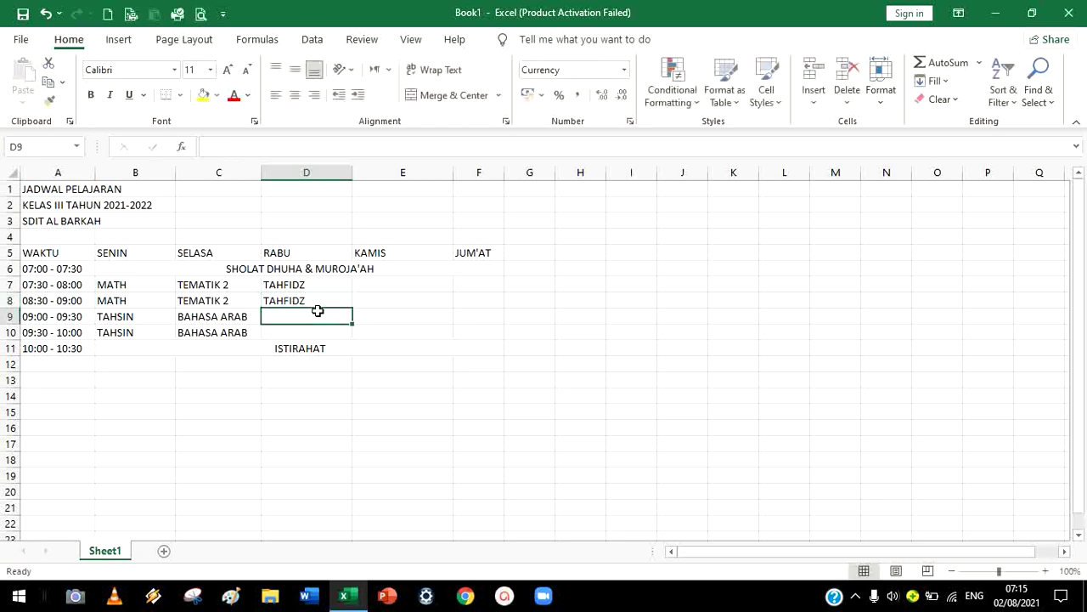
type("KOM")
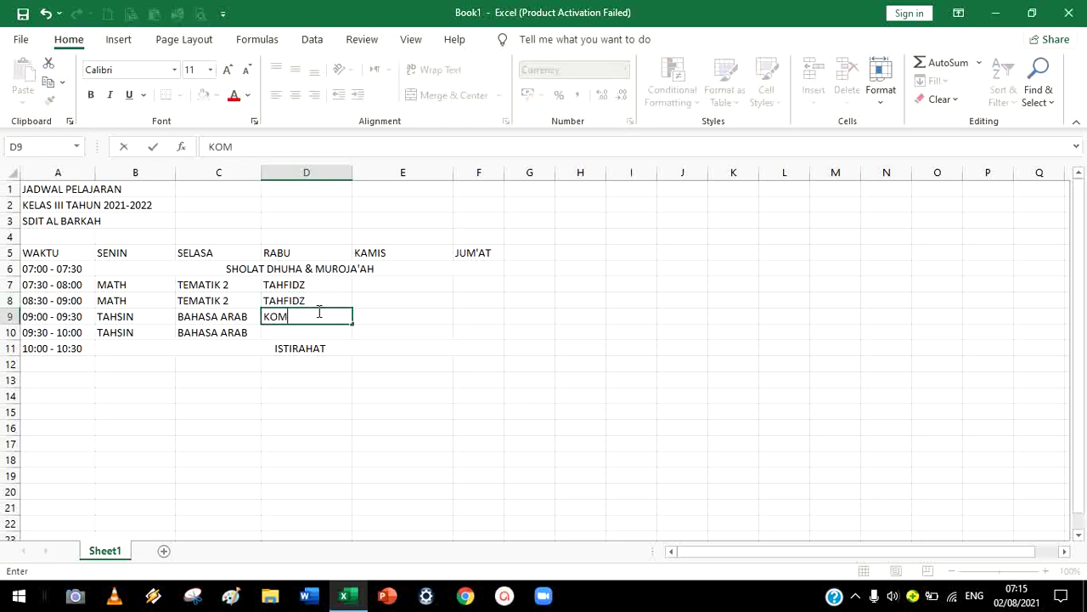
type("PUTER")
key("Return")
type("K")
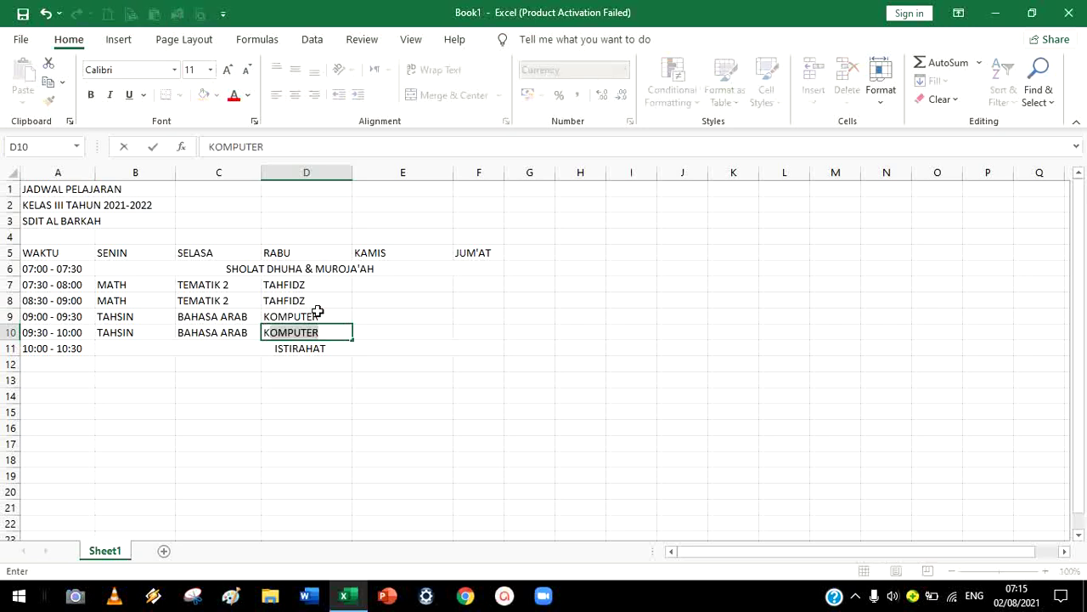
key("Tab")
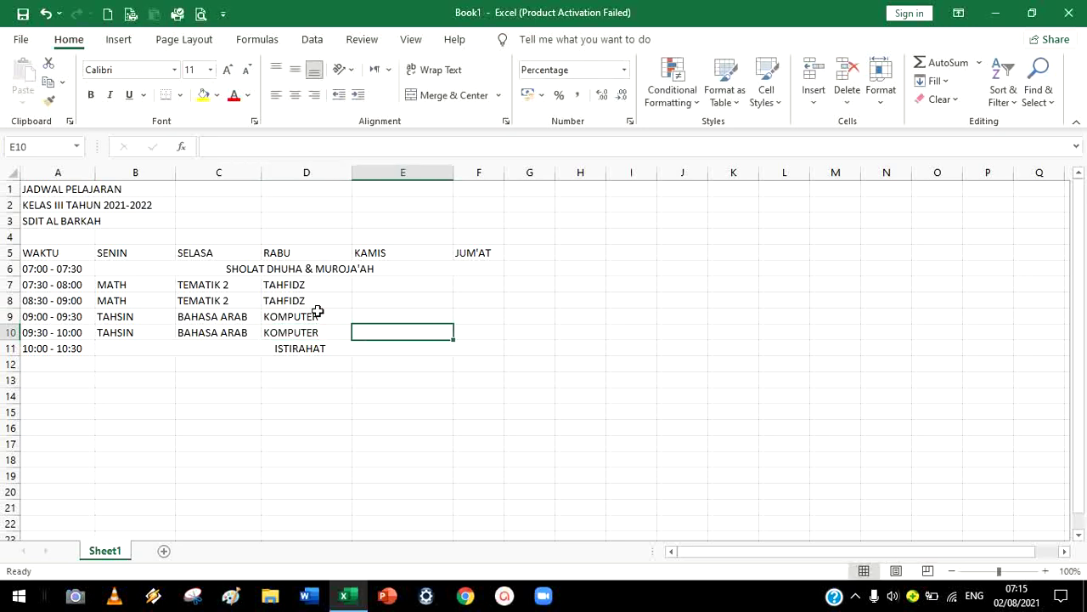
Enter PJOK in Thursday cells E7 and E8
key("Up")
key("Up")
key("Up")
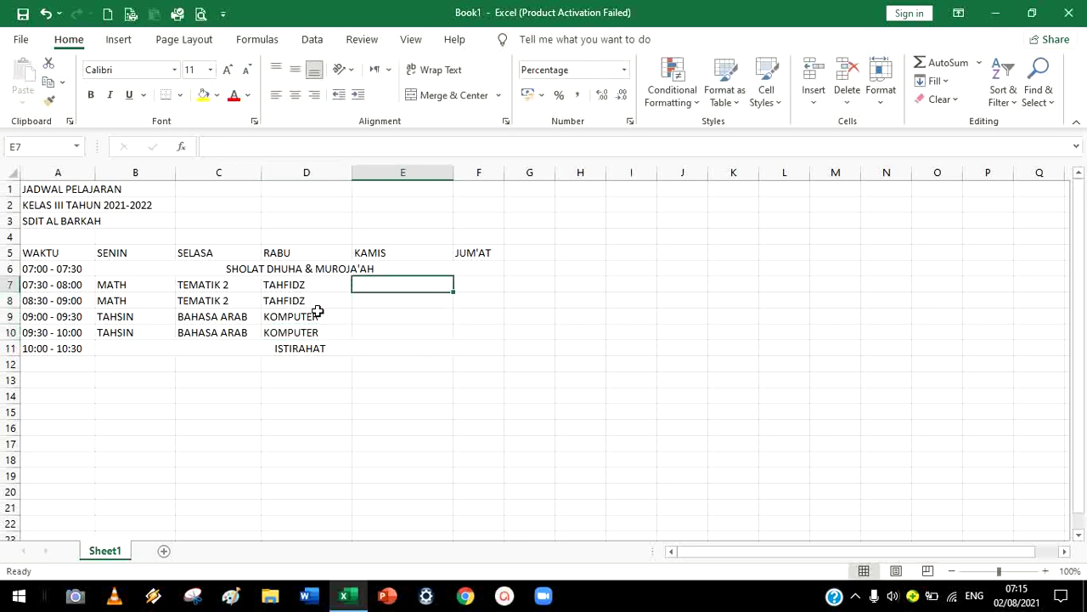
type("PJOK")
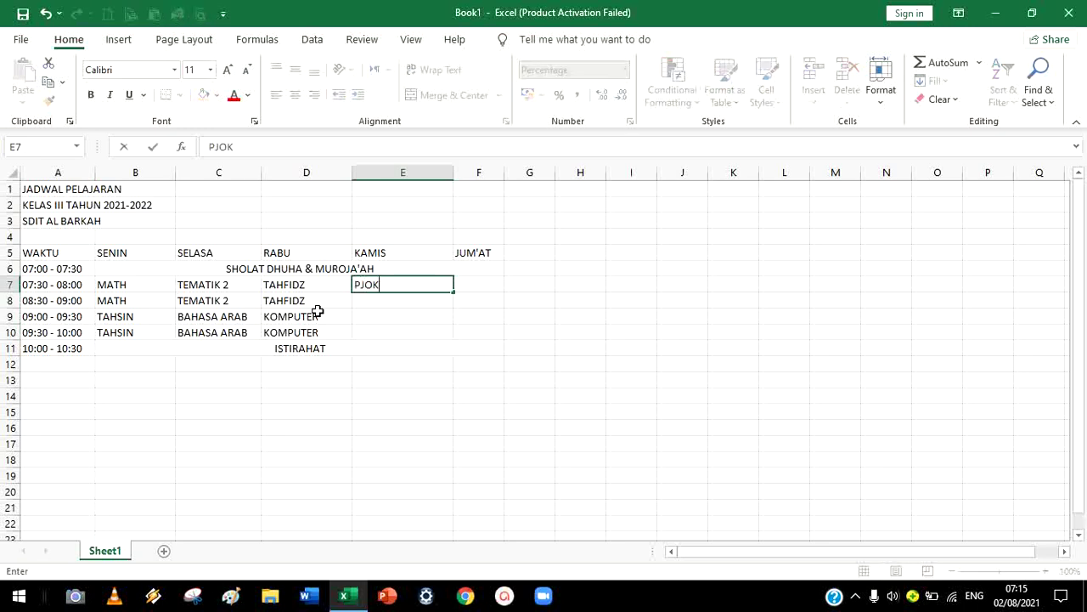
key("Return")
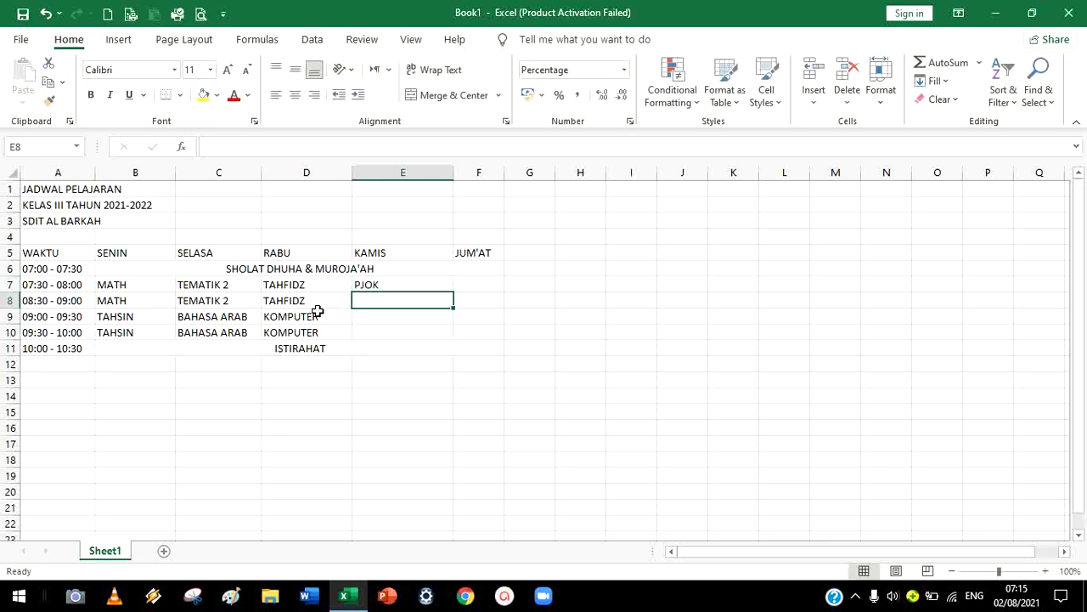
type("PJOK")
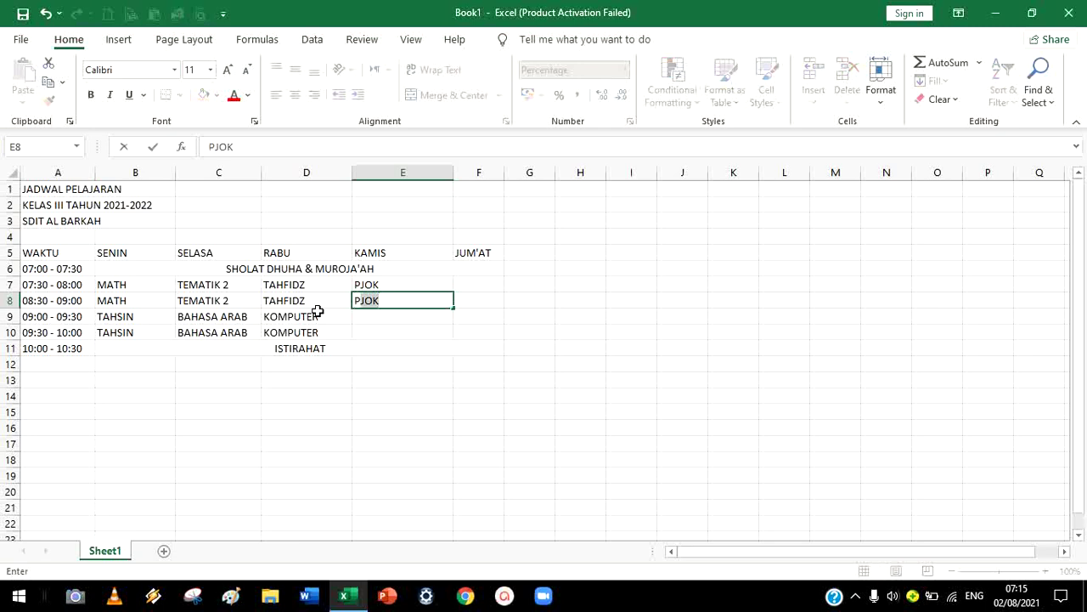
key("Return")
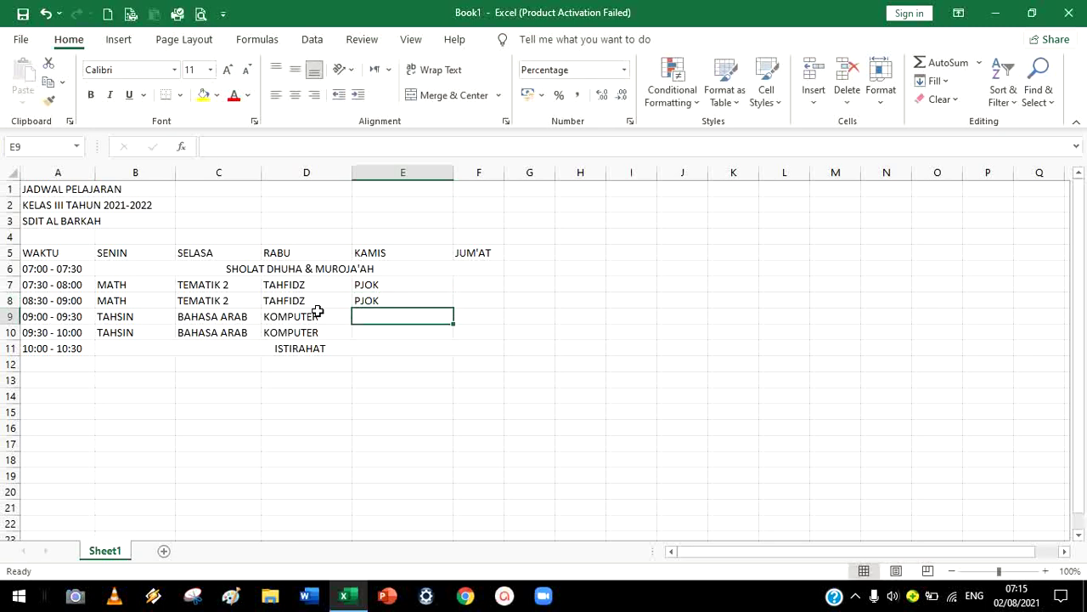
Enter BAHASA INGGRIS in E9 and E10
type("BAHA")
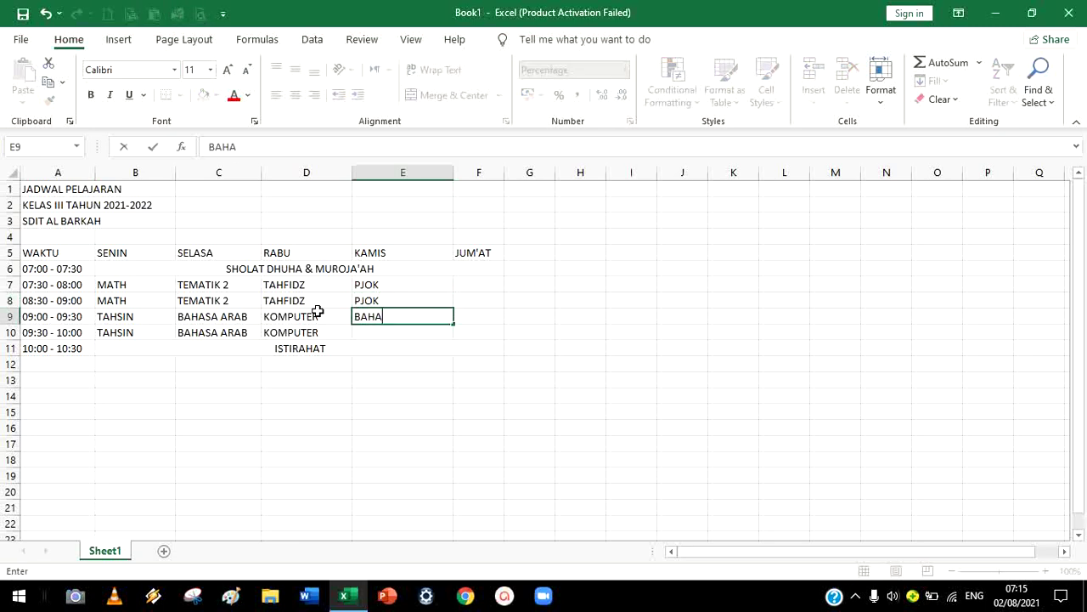
type("SA INGGRIS")
key("Return")
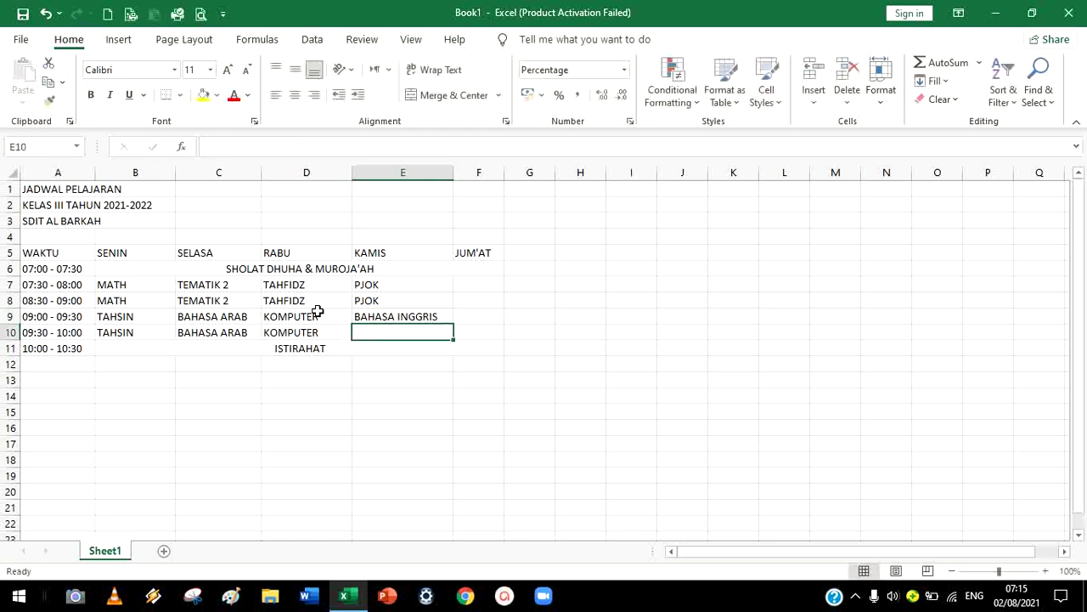
type("BAHASA INGGRIS")
key("Tab")
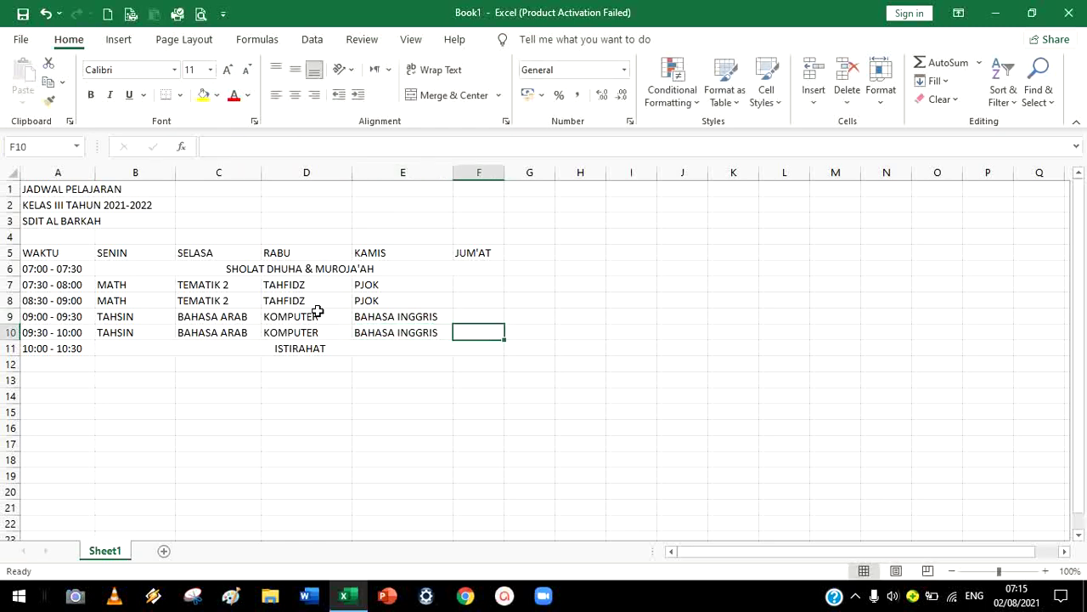
key("Up")
key("Up")
key("Up")
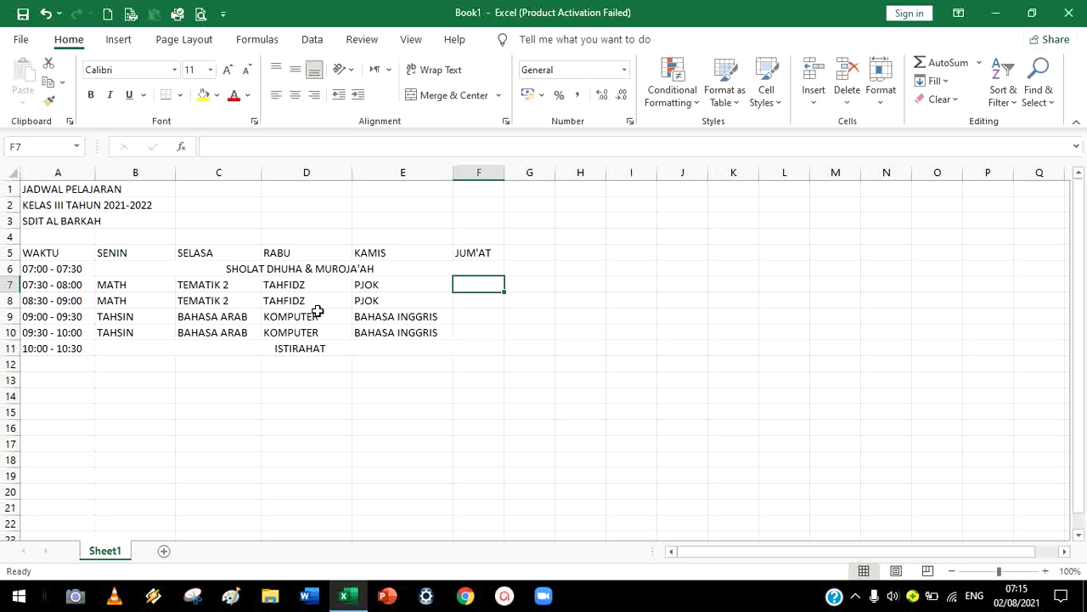
Enter TEMATIK 3 in F7:F8 and TAHFIDZ in F9:F10 for Friday
type("TE")
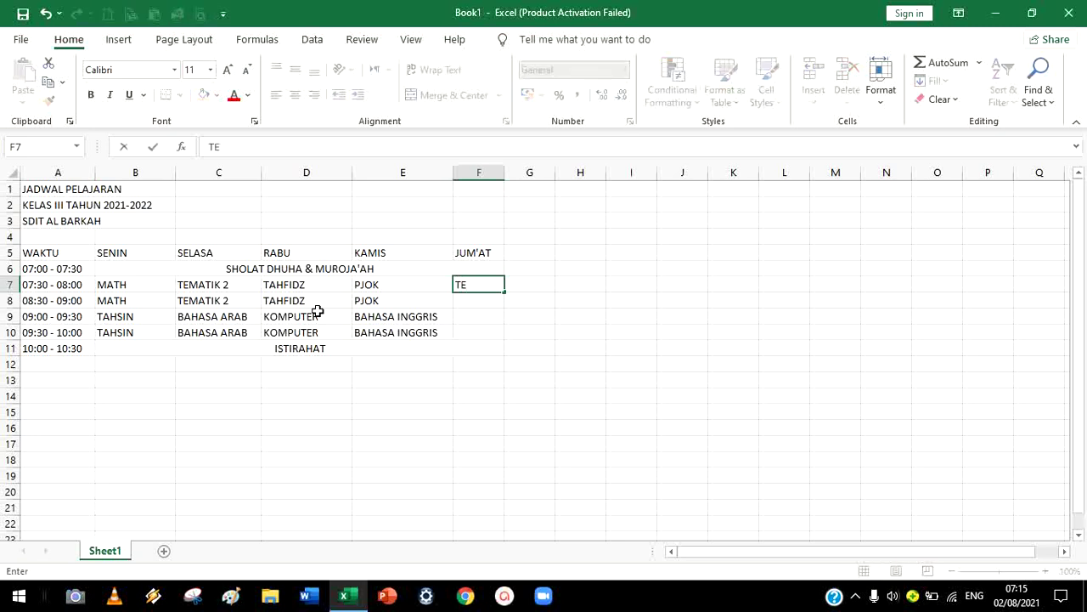
type("MATIK 3")
key("Return")
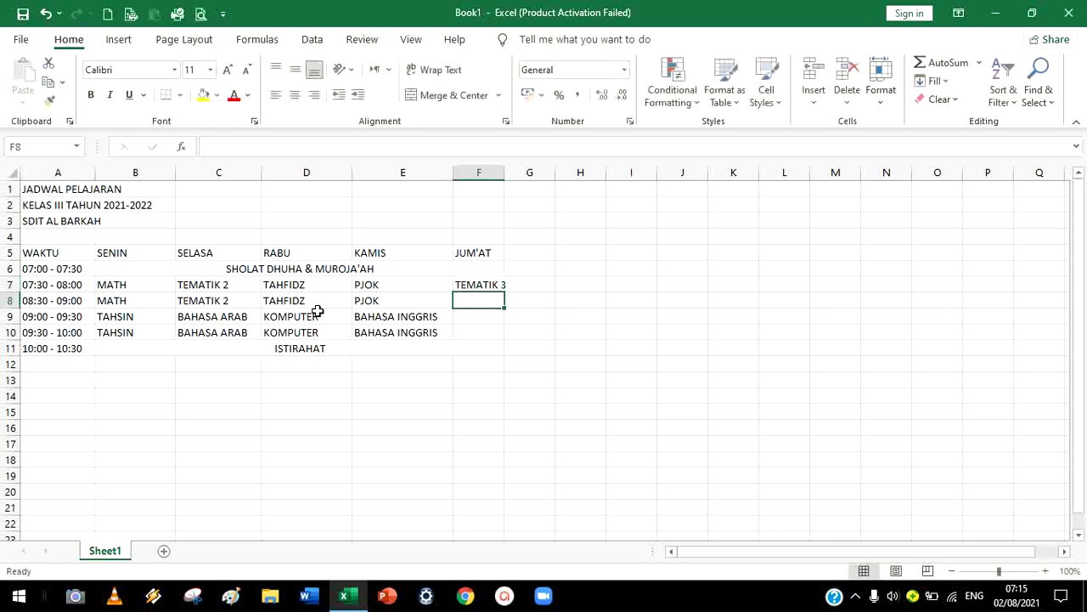
type("TEMATIK 3")
key("Return")
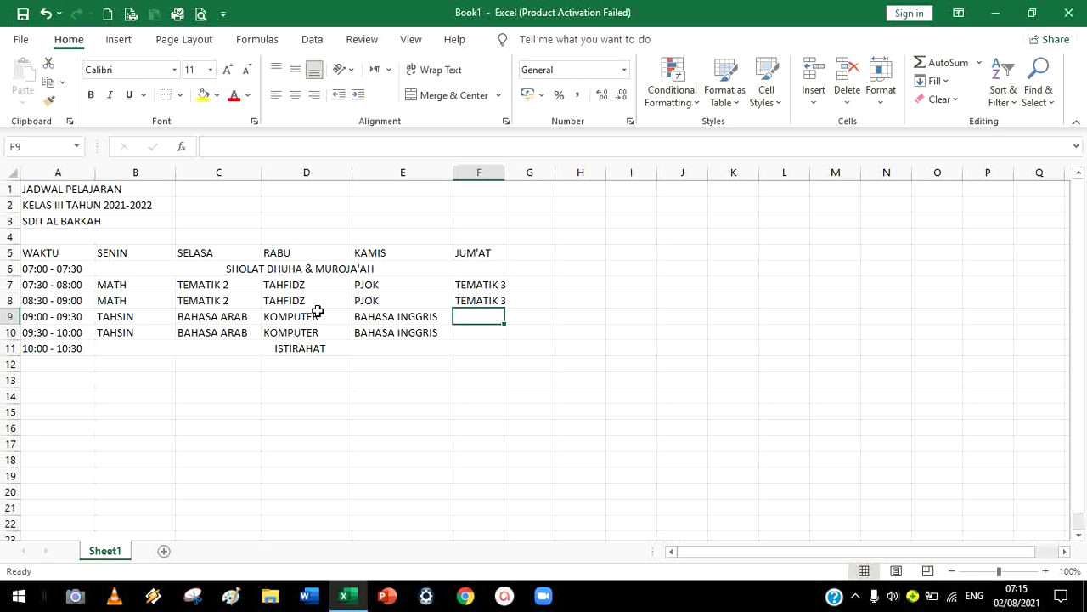
type("T")
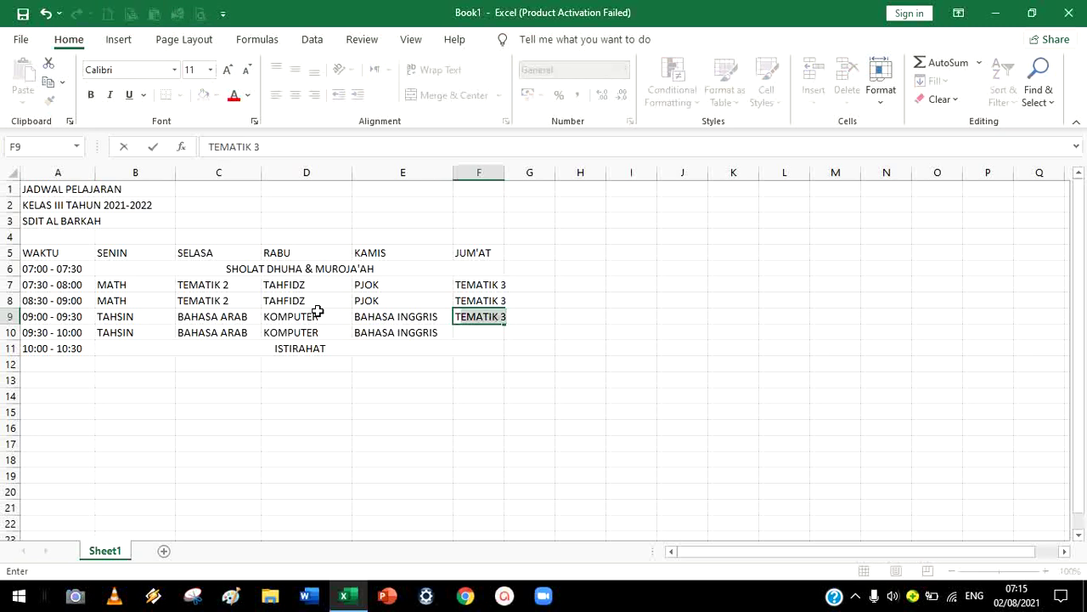
type("AHF")
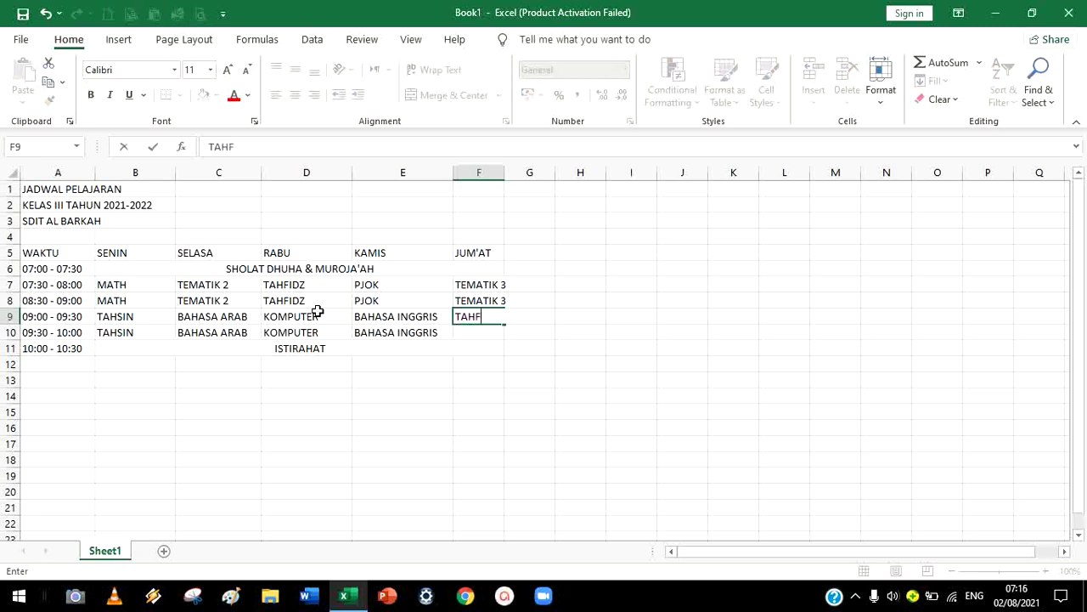
type("IDZ")
key("Return")
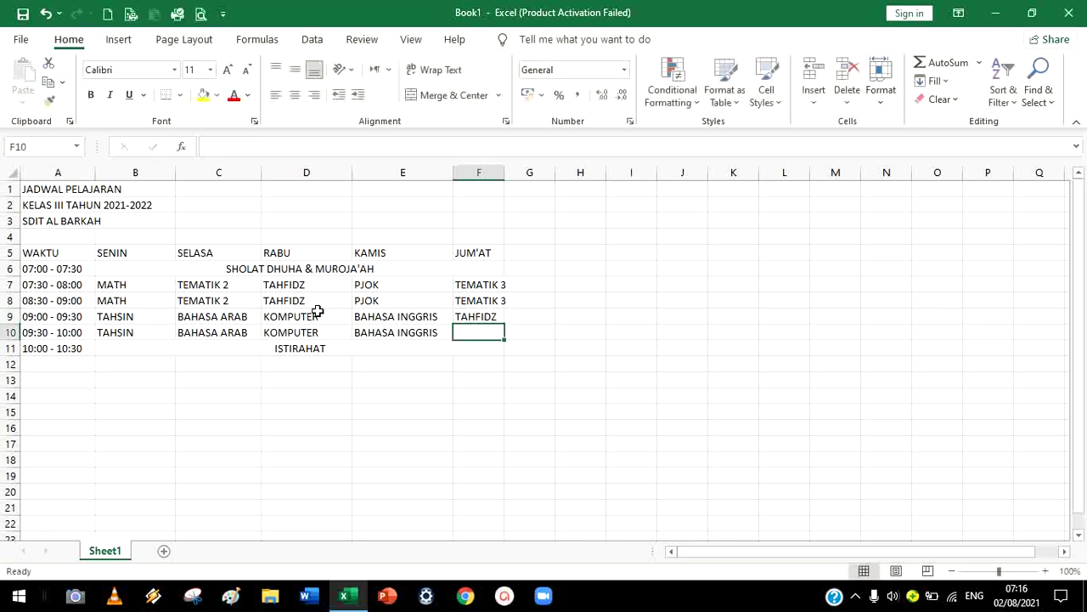
type("TAHFIDZ")
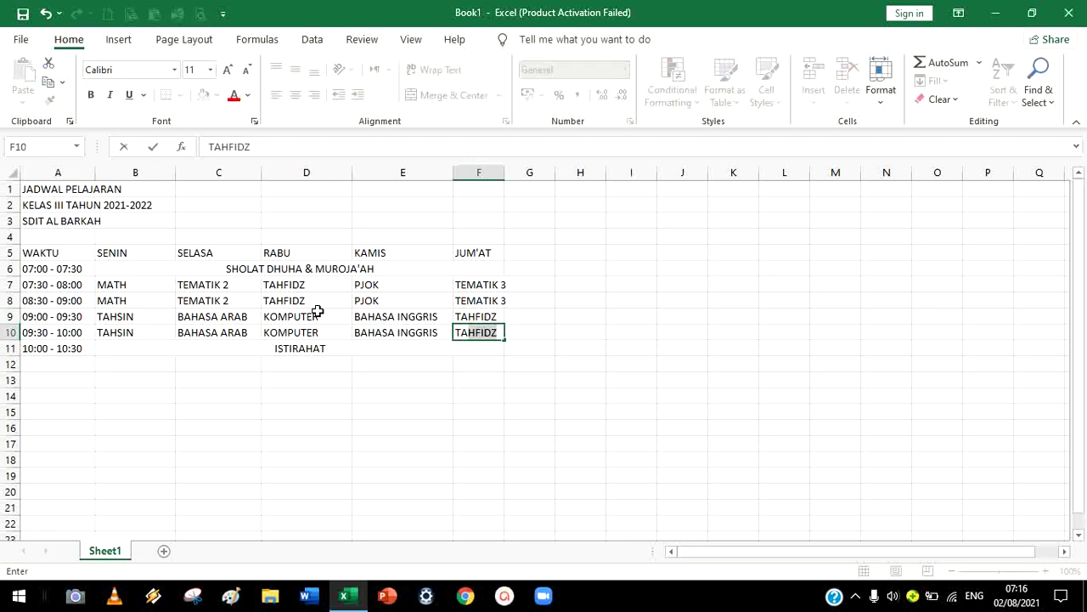
left_click(582, 366)
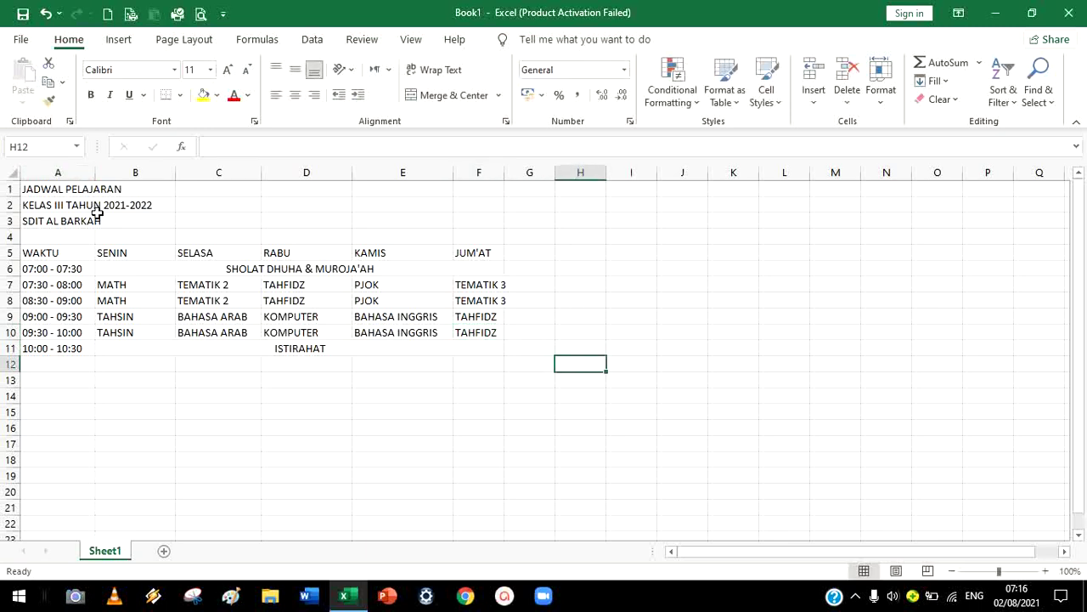
Merge and centre each title row across A1:F1, A2:F2 and A3:F3
left_click_drag(36, 193, 474, 195)
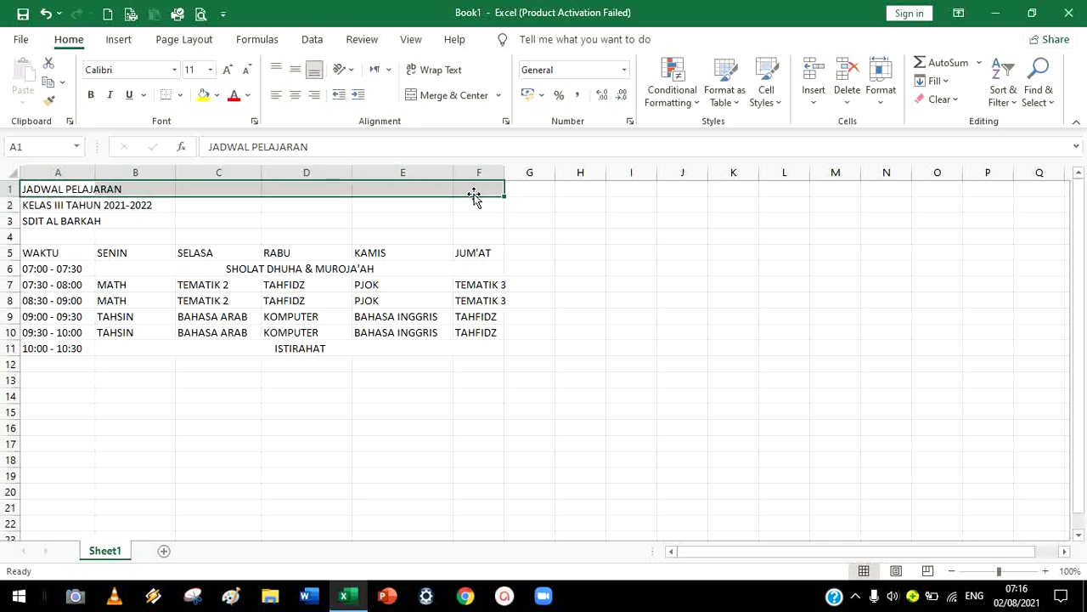
left_click(446, 96)
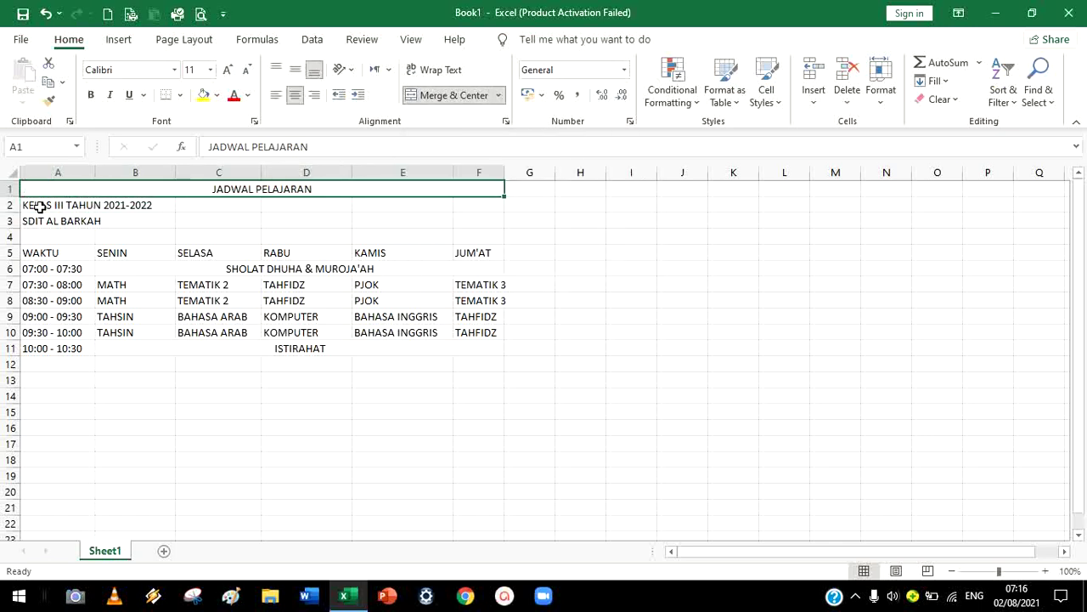
left_click_drag(40, 206, 464, 202)
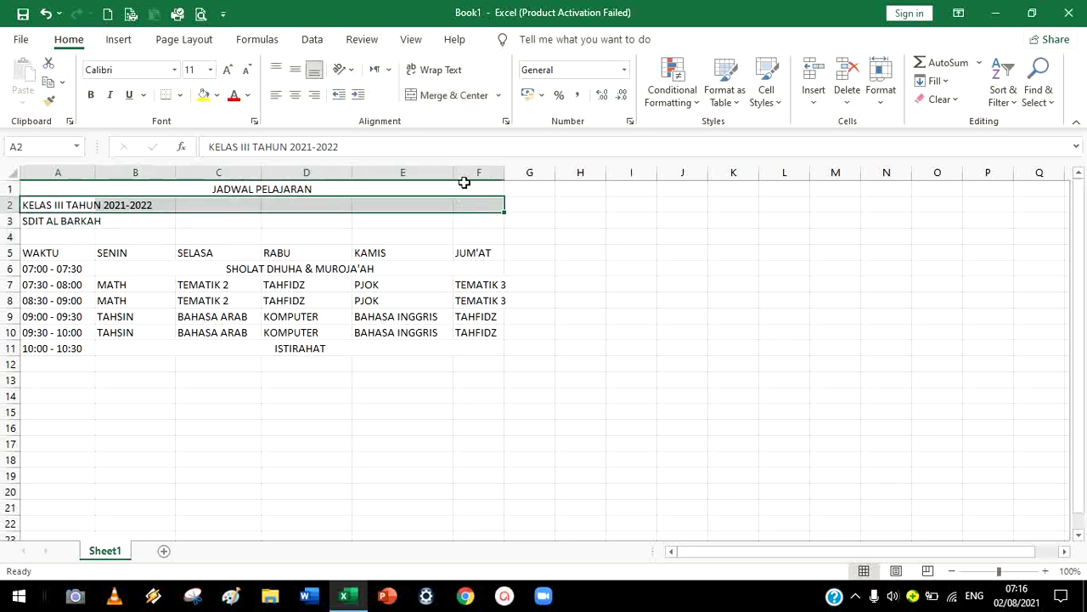
left_click(446, 95)
left_click_drag(31, 215, 468, 219)
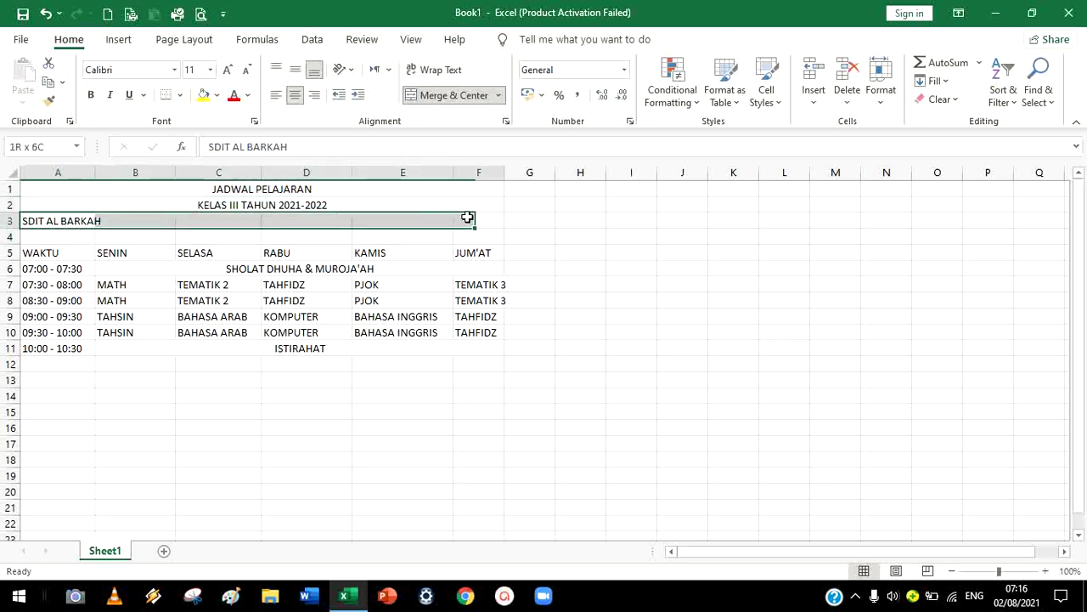
left_click(432, 95)
Set the three title lines to 12-point Arial Black
left_click(692, 301)
left_click_drag(362, 192, 370, 221)
left_click(211, 70)
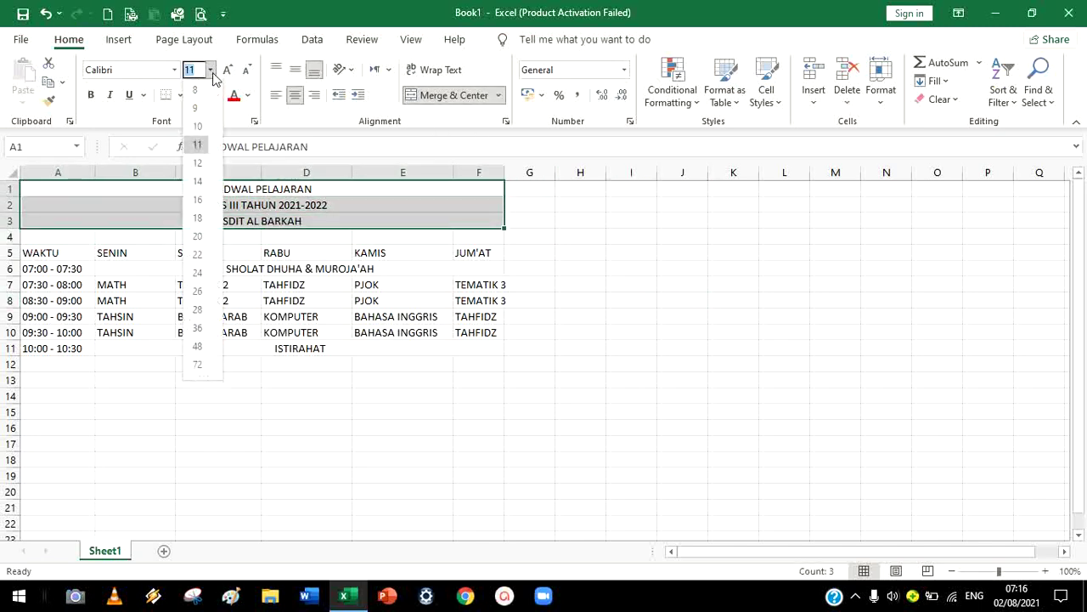
left_click(204, 169)
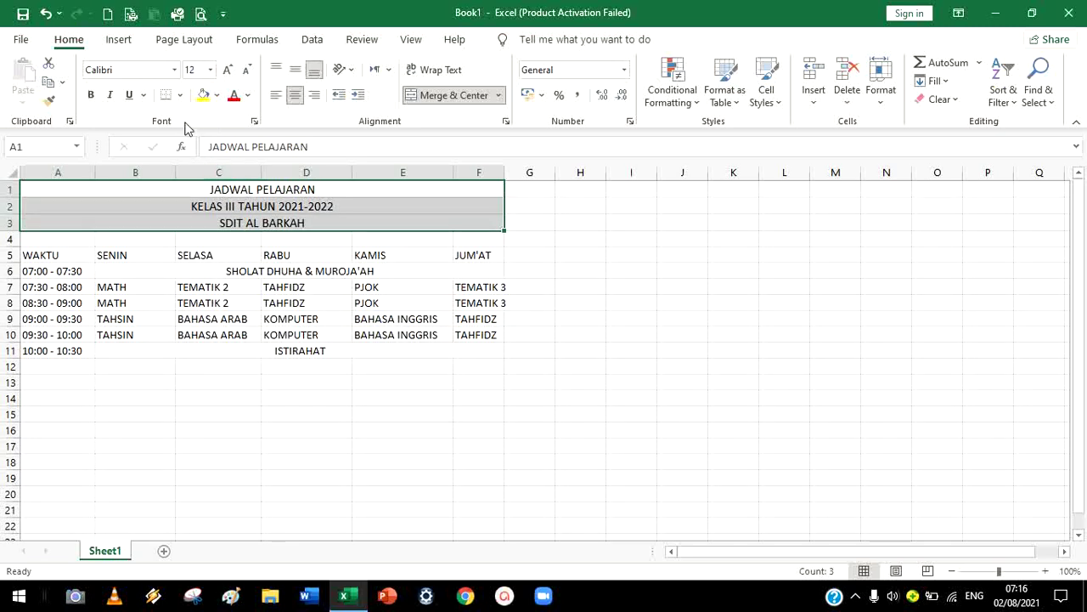
left_click(174, 75)
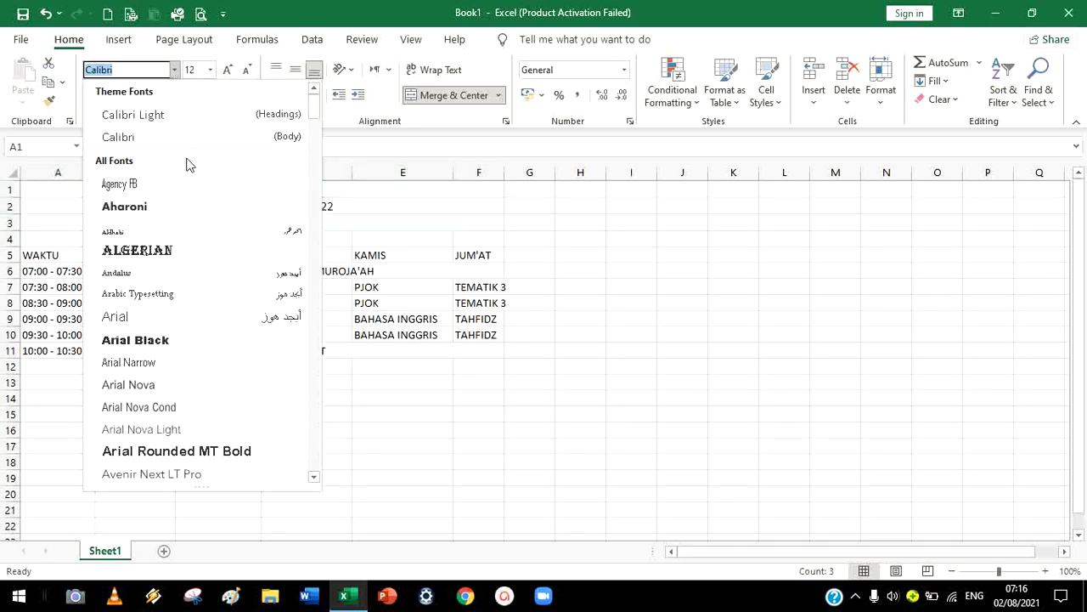
left_click(181, 339)
left_click(360, 268)
left_click(443, 283)
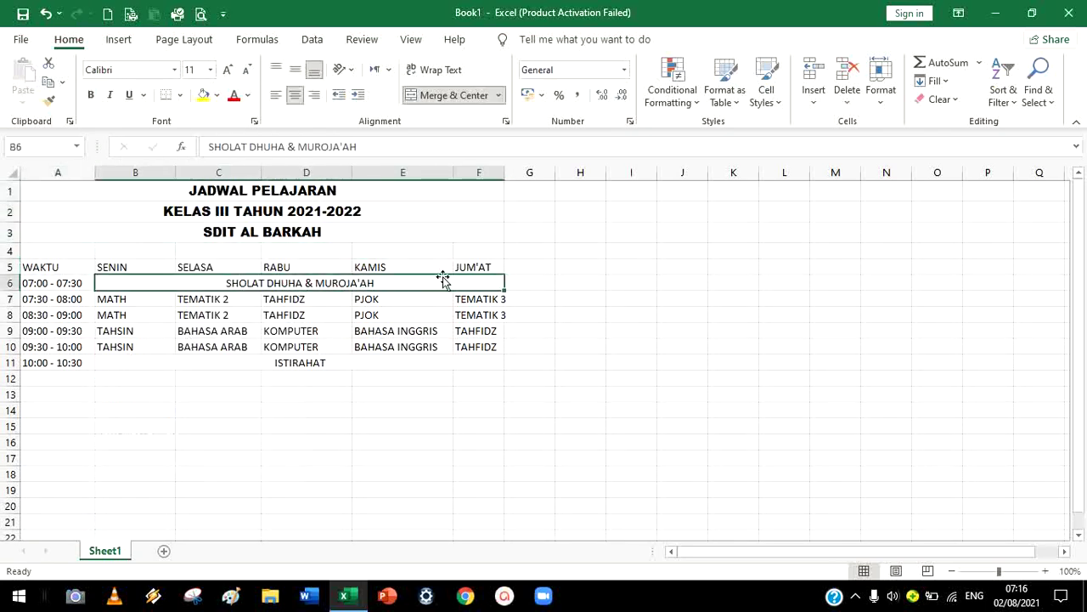
left_click(388, 191)
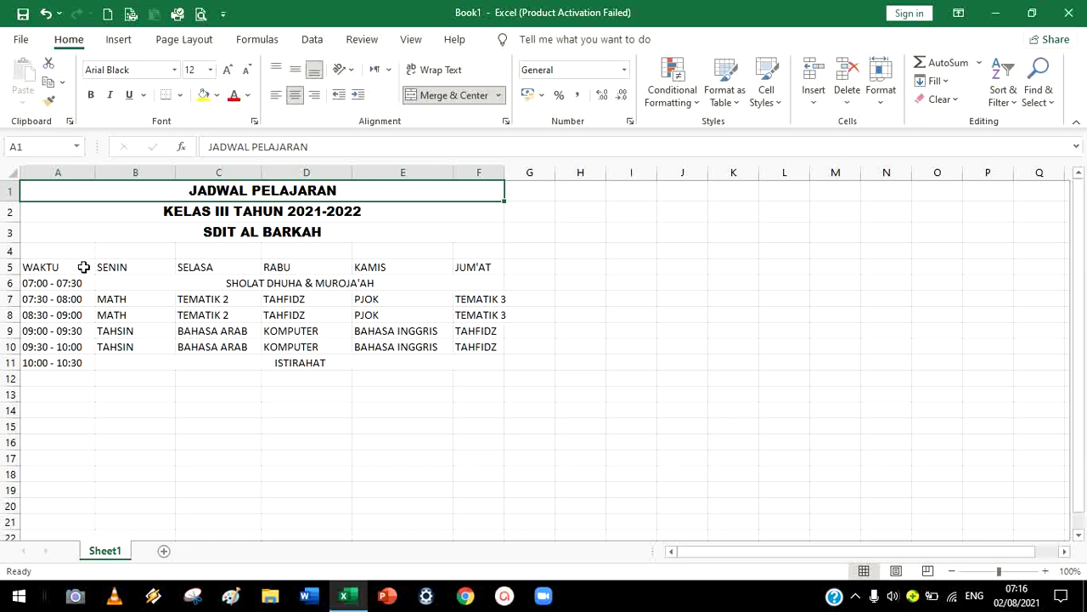
Make the row 5 day headers centred and bold
left_click_drag(84, 267, 467, 267)
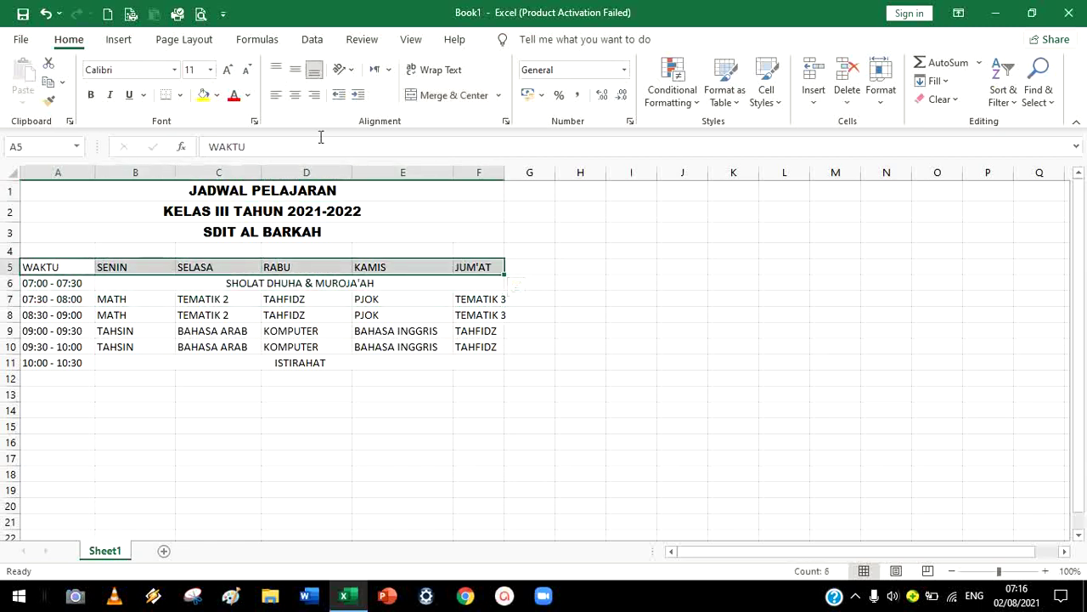
left_click(294, 103)
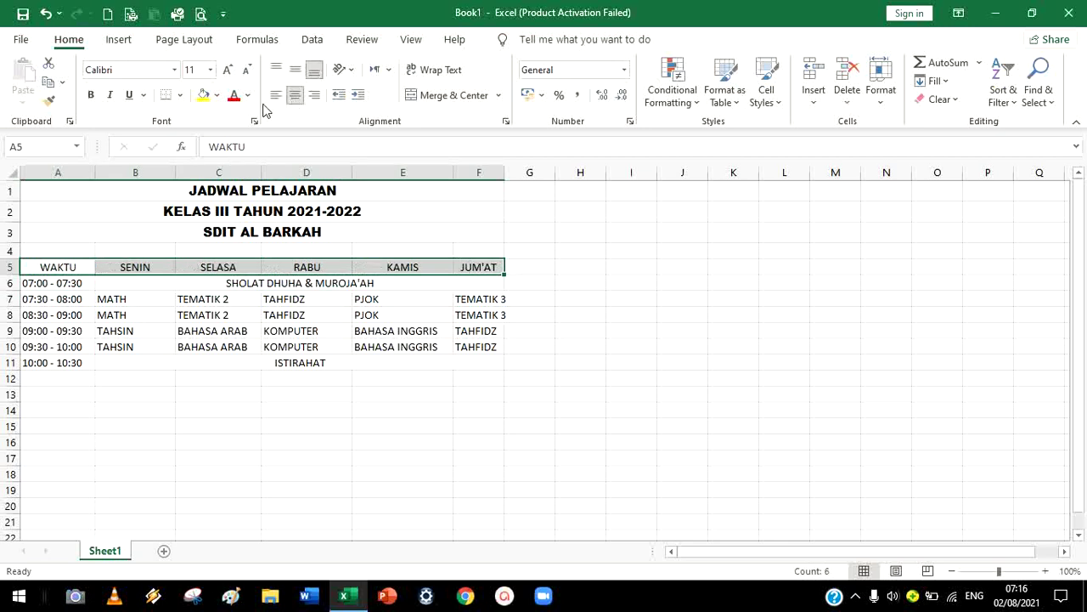
left_click(94, 96)
left_click(634, 393)
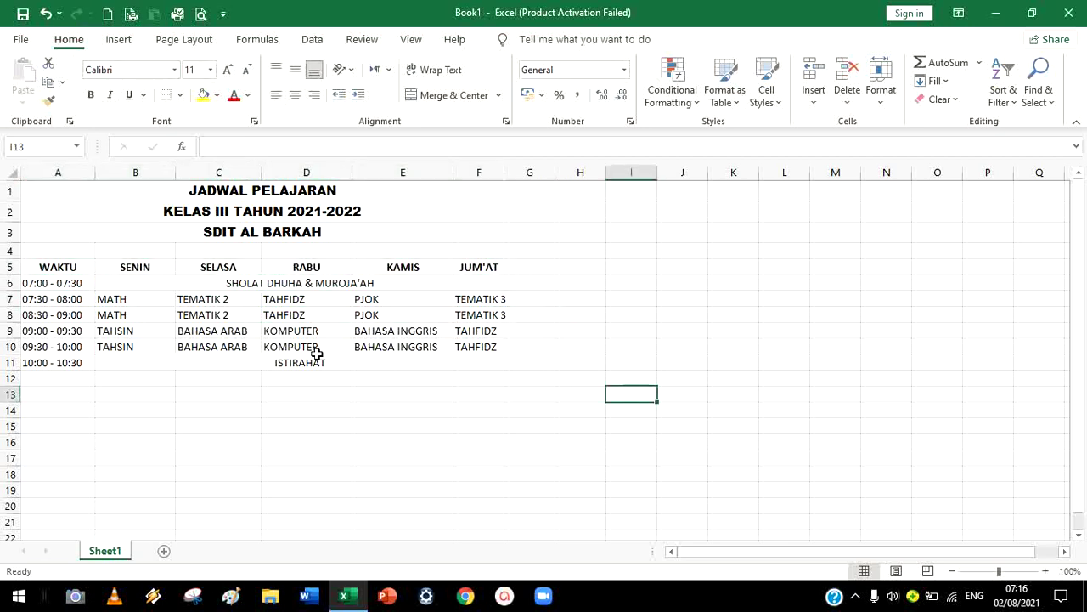
Centre all schedule entries in A6:F11
left_click_drag(68, 283, 425, 364)
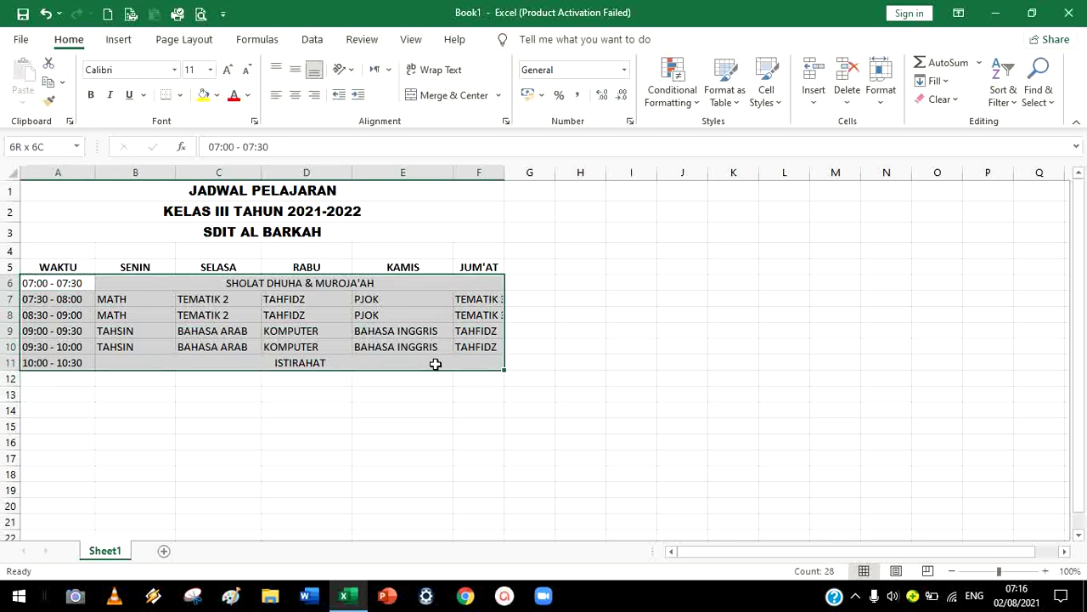
left_click(295, 94)
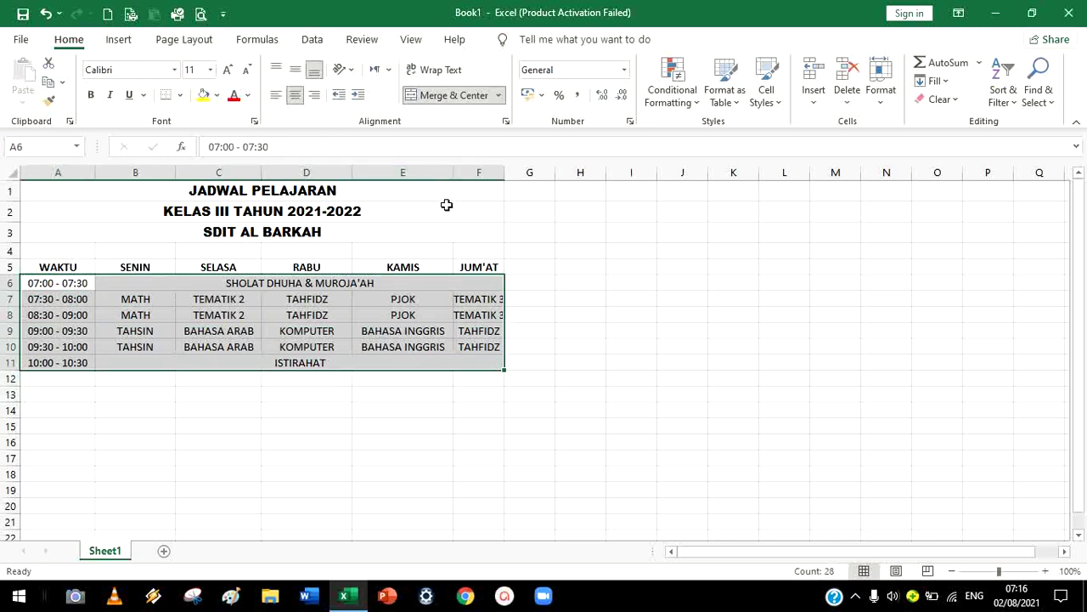
left_click(299, 281)
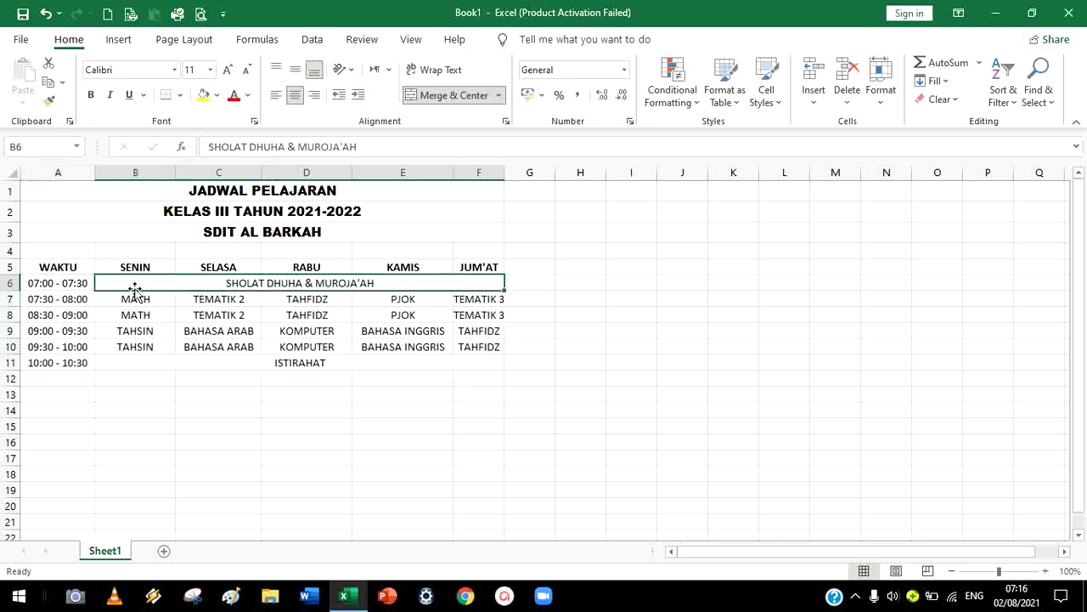
left_click_drag(47, 269, 404, 362)
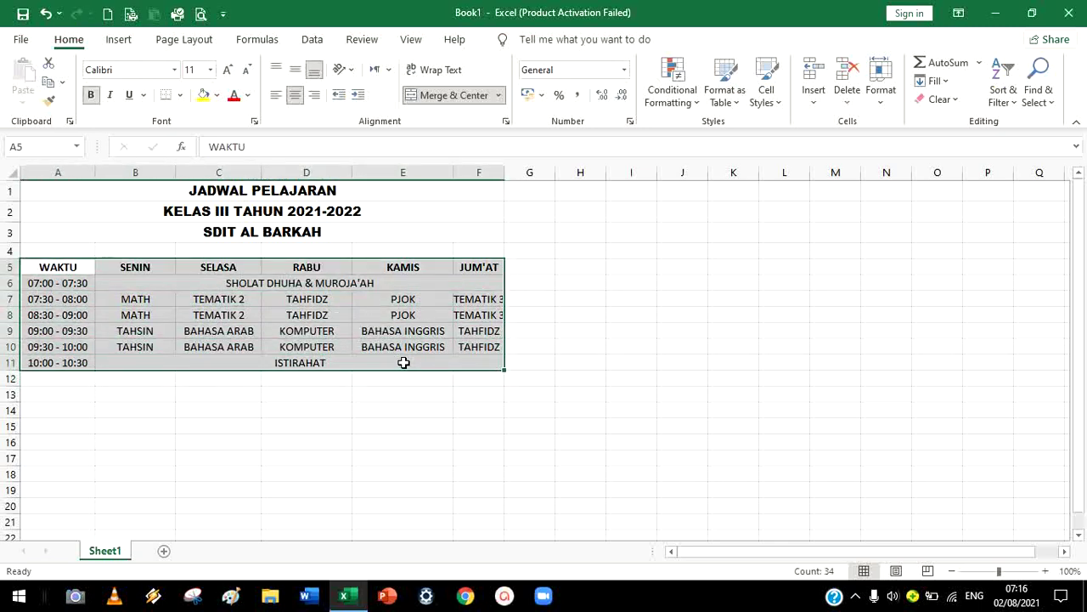
Apply All Borders to the schedule table A5:F11
left_click(181, 95)
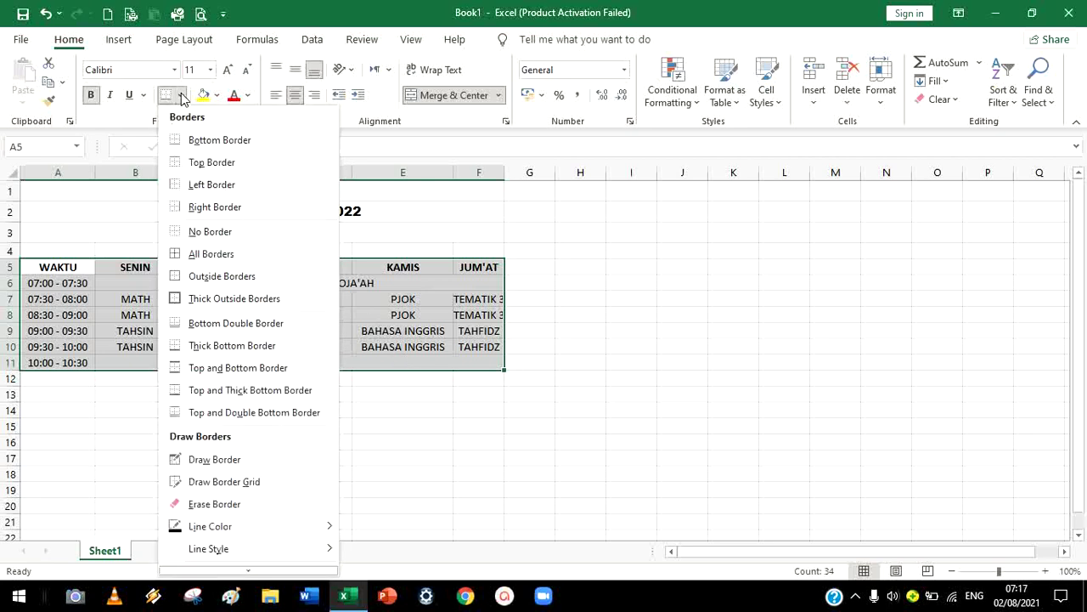
left_click(264, 253)
left_click(594, 293)
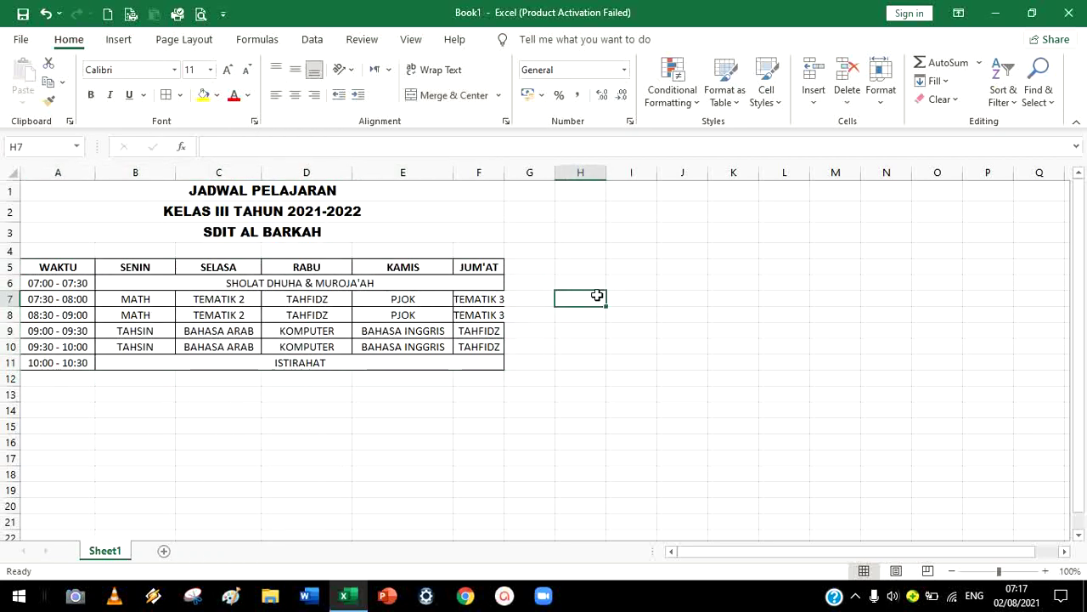
Widen column F to 12.00 so TEMATIK 3 fits
left_click(485, 172)
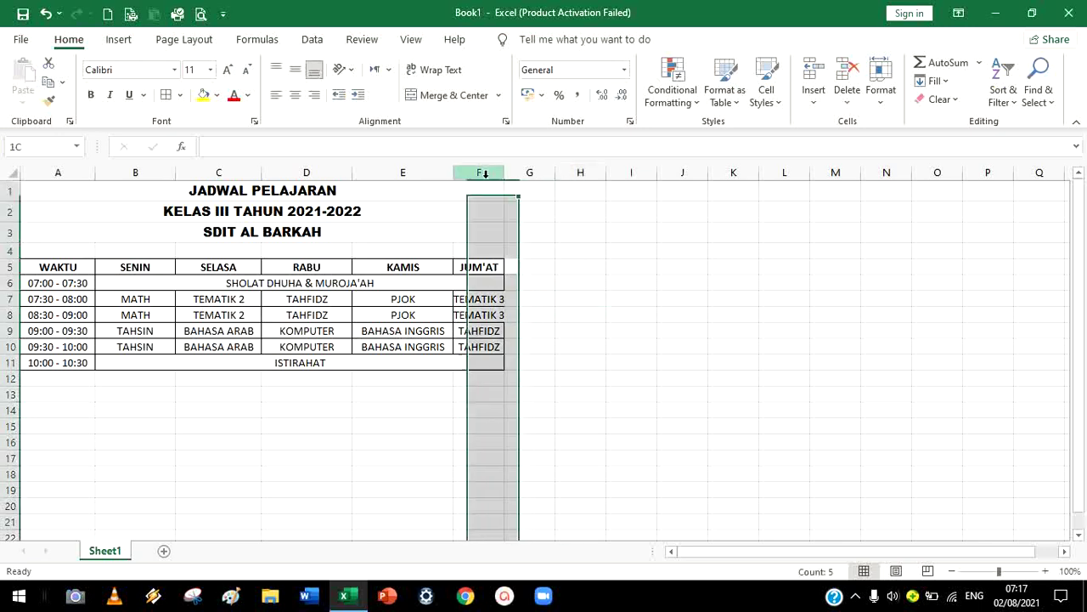
left_click_drag(506, 178, 530, 178)
left_click(612, 301)
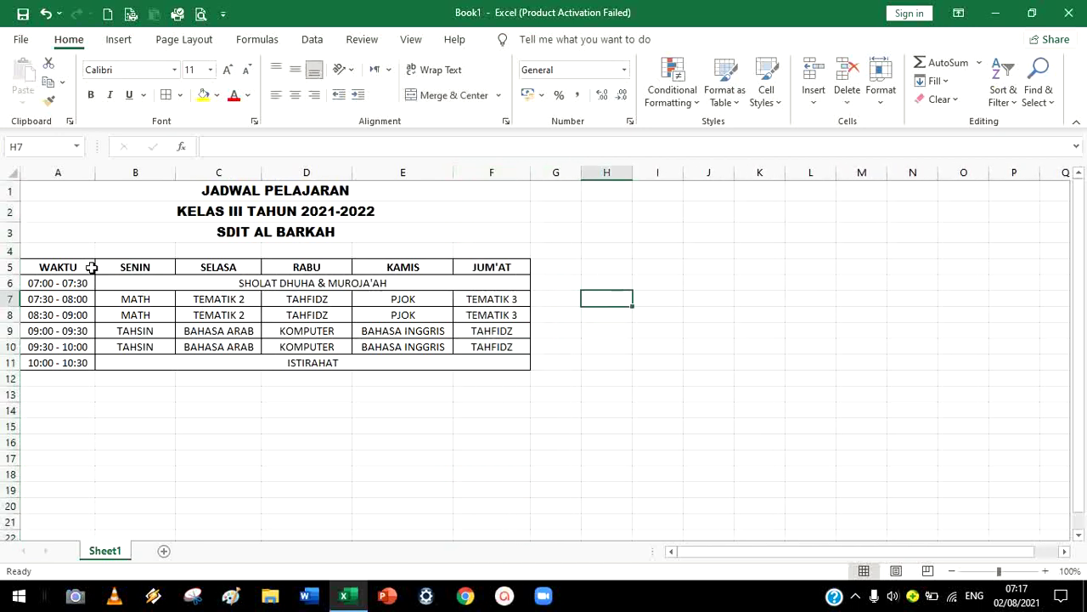
left_click(133, 248)
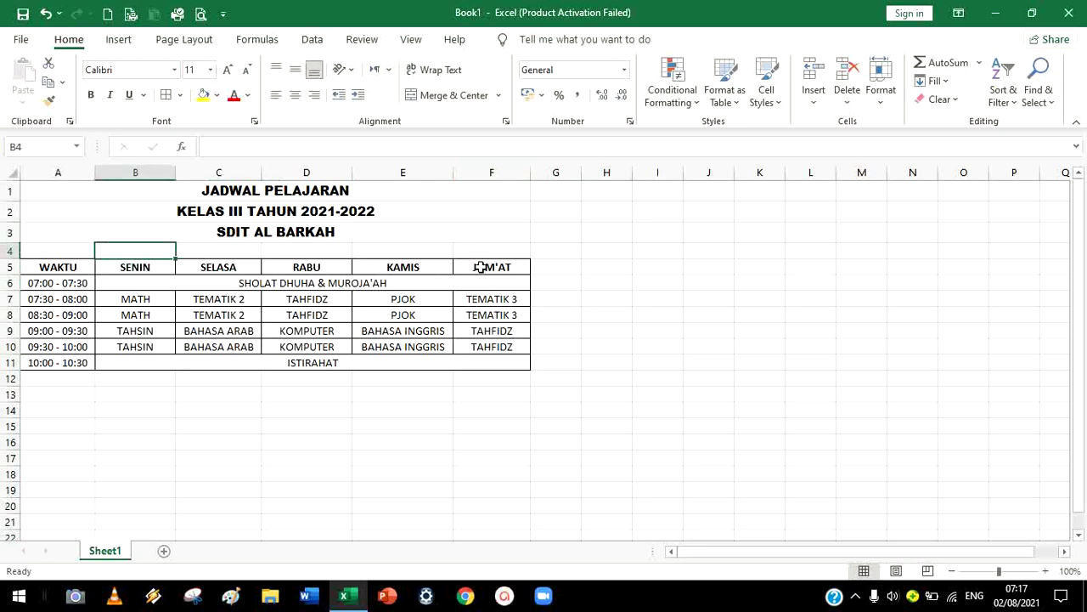
left_click(474, 298)
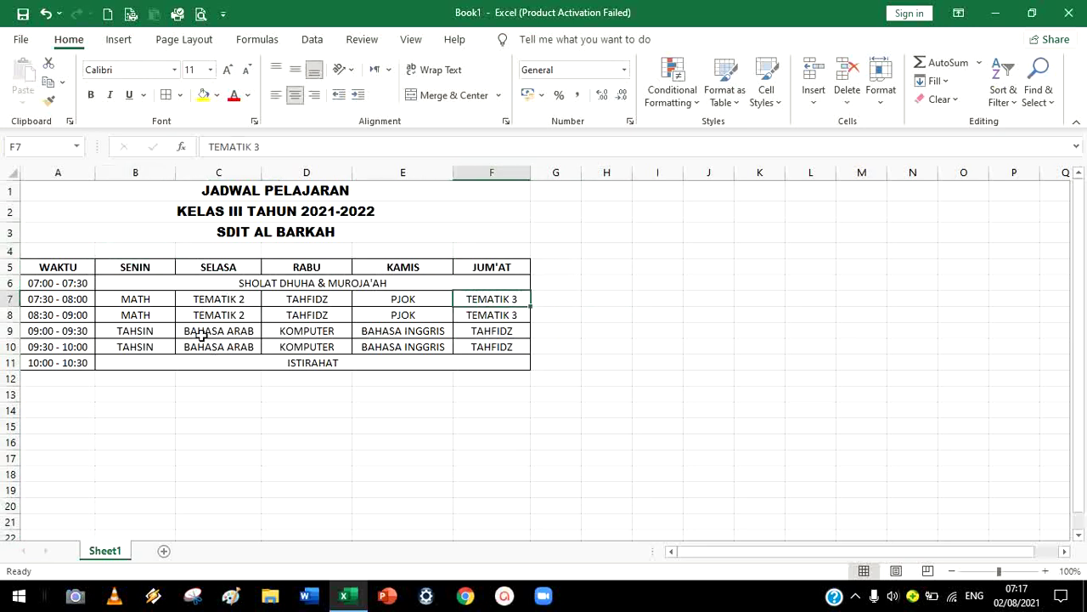
Fill the merged ISTIRAHAT row red
left_click(164, 362)
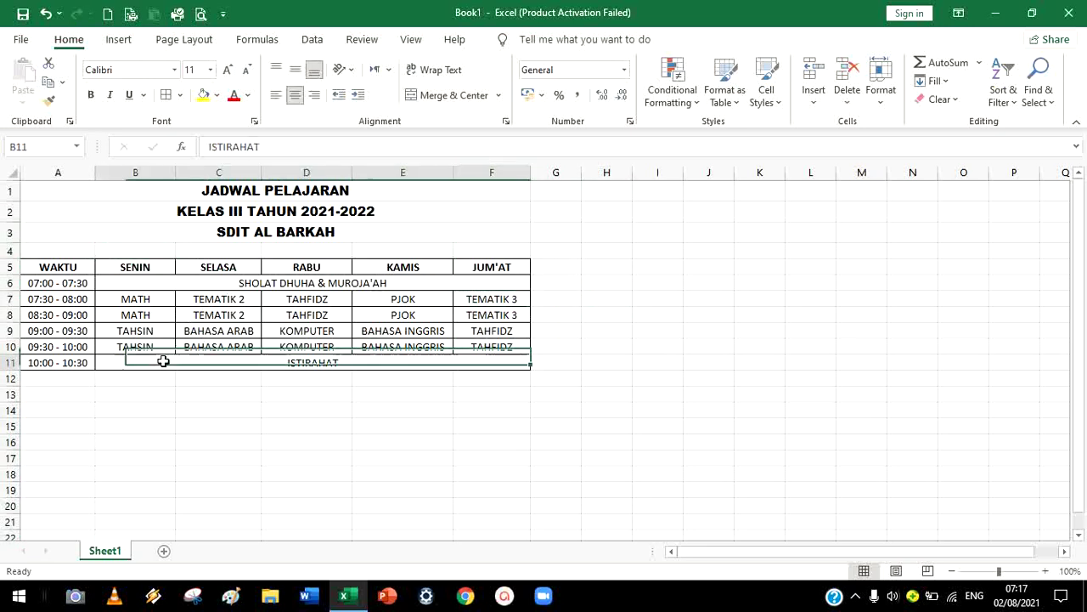
left_click(216, 94)
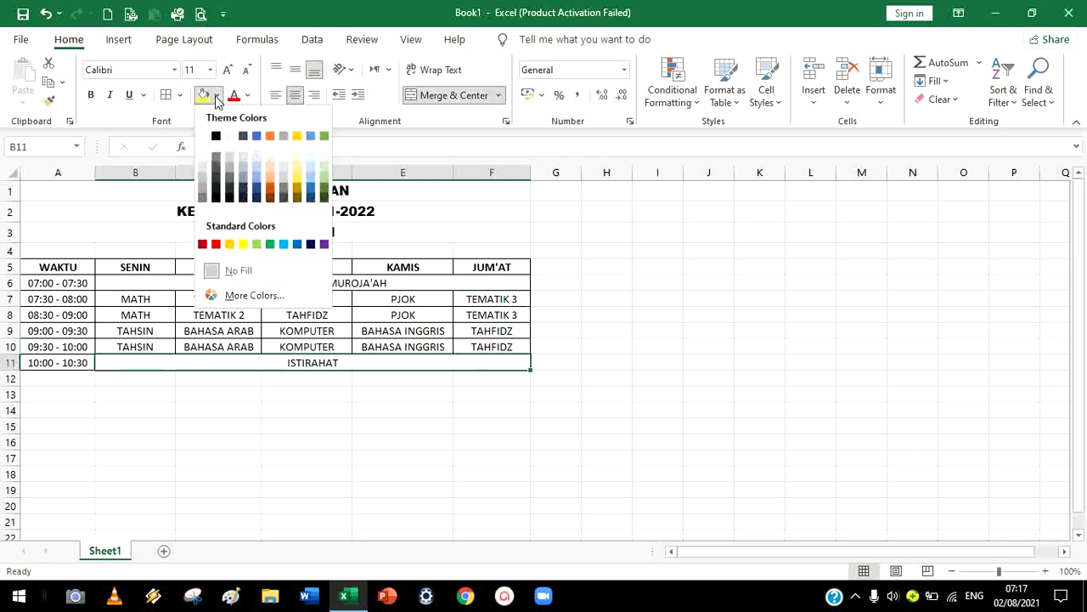
left_click(216, 243)
left_click(508, 298)
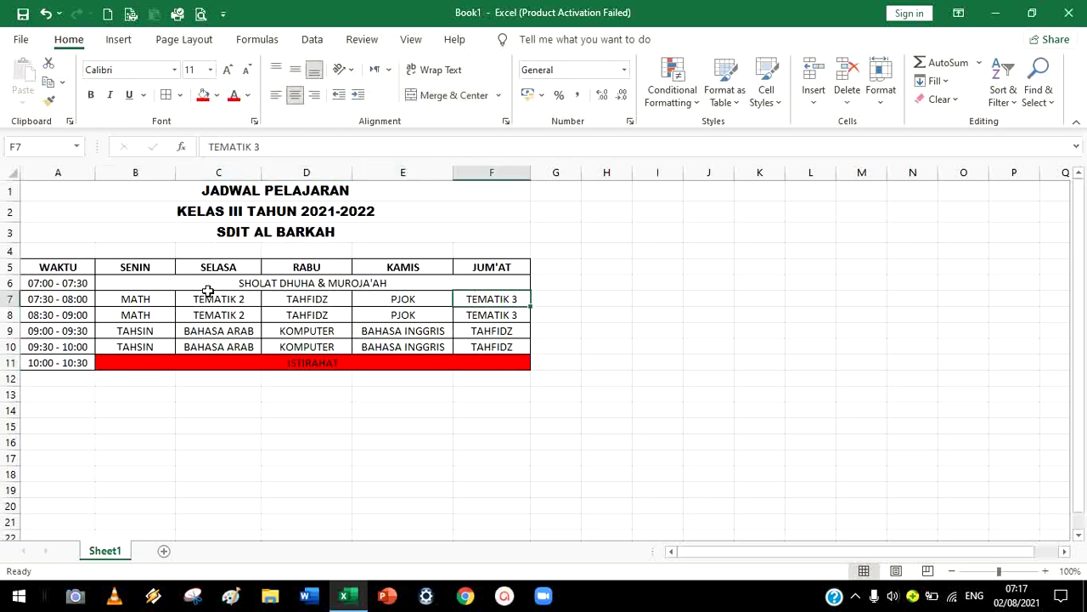
Fill the merged SHOLAT DHUHA & MUROJA'AH row light green
left_click_drag(139, 286, 379, 287)
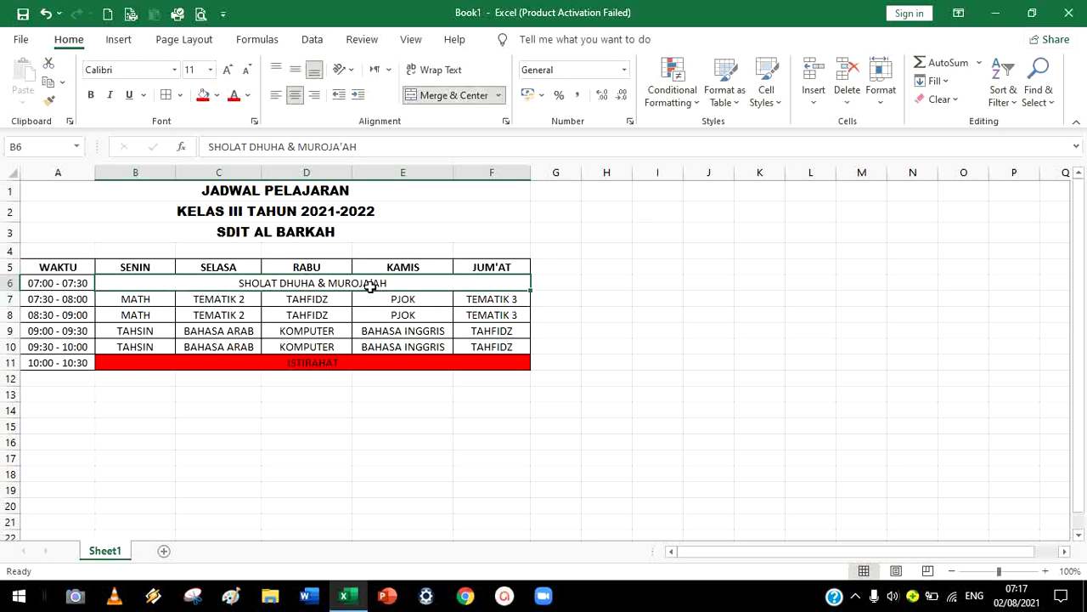
left_click(217, 96)
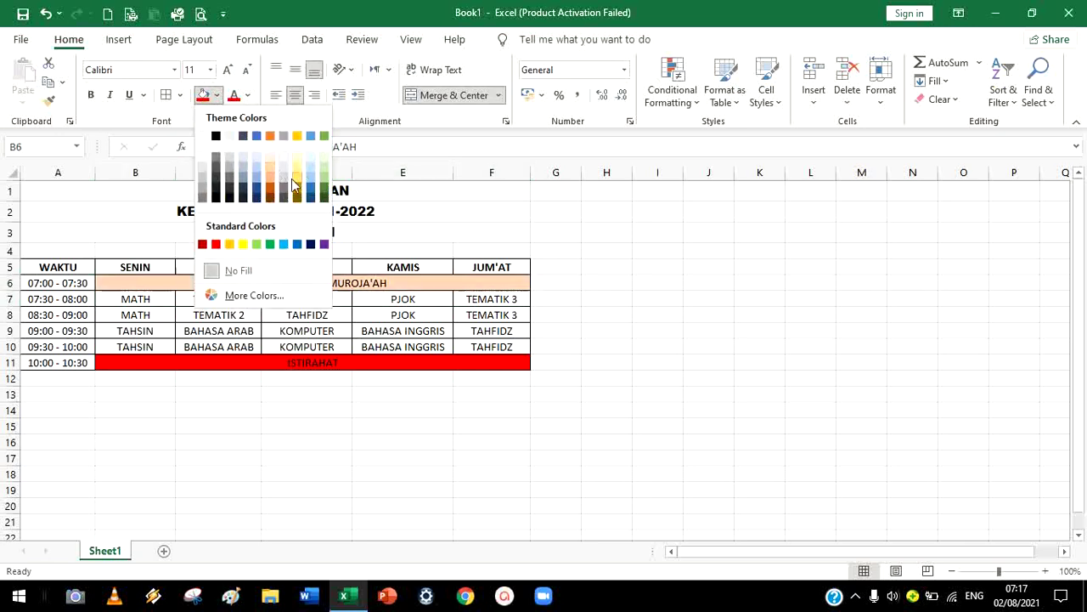
left_click(256, 246)
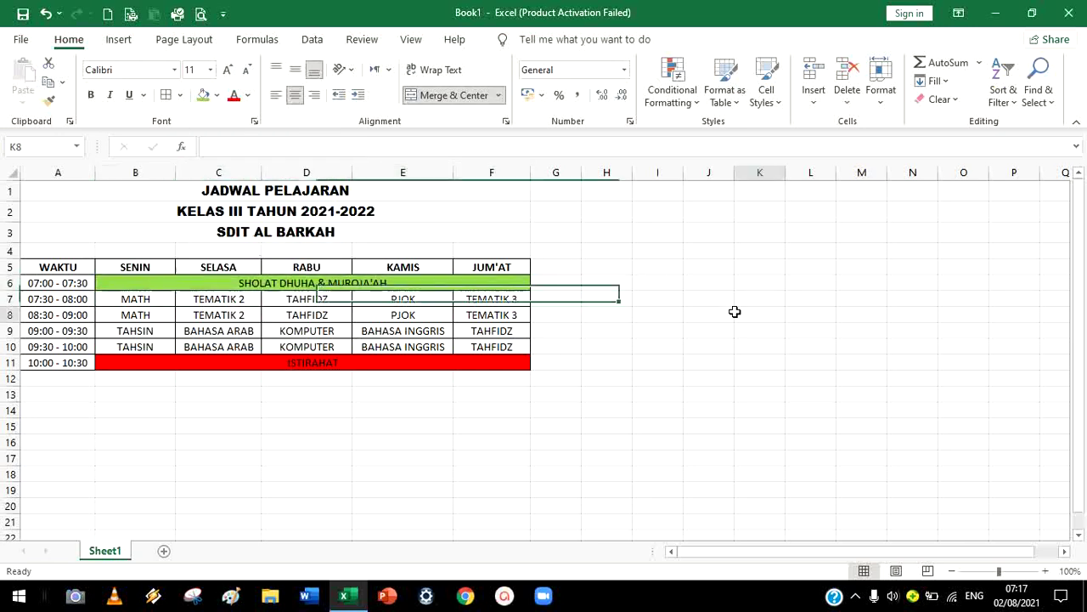
left_click(736, 313)
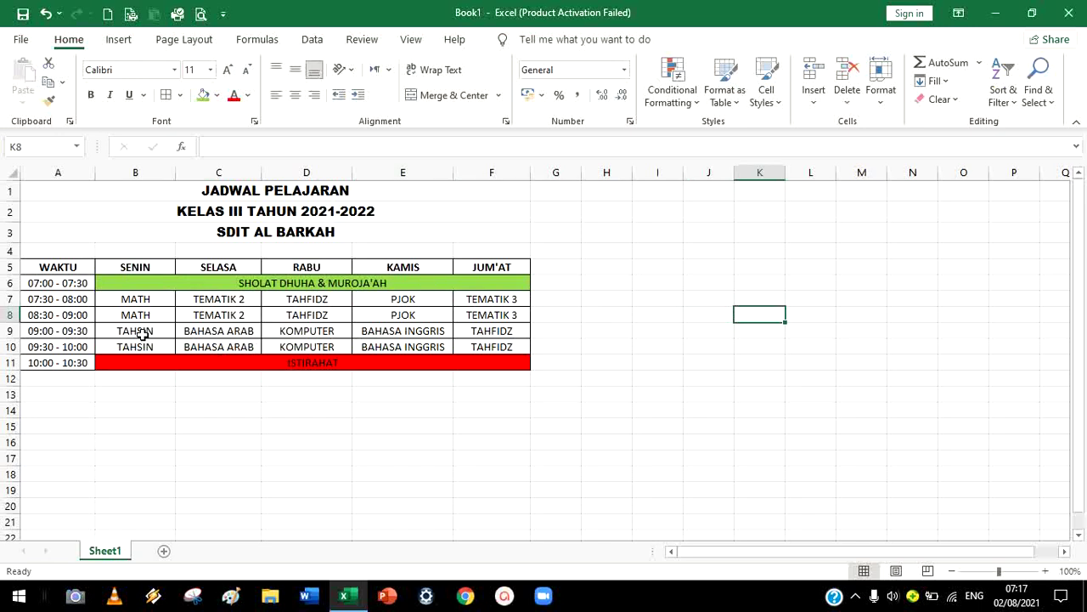
left_click_drag(71, 267, 402, 362)
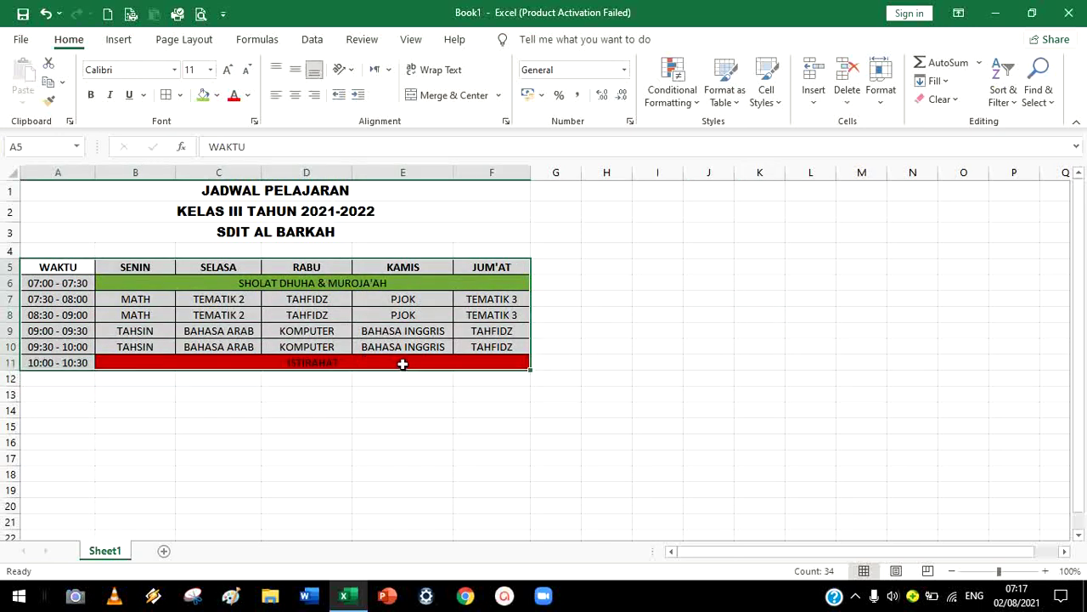
Set A5:F11 to 14-point Arial Nova Cond and widen column A to fit the times
left_click(212, 73)
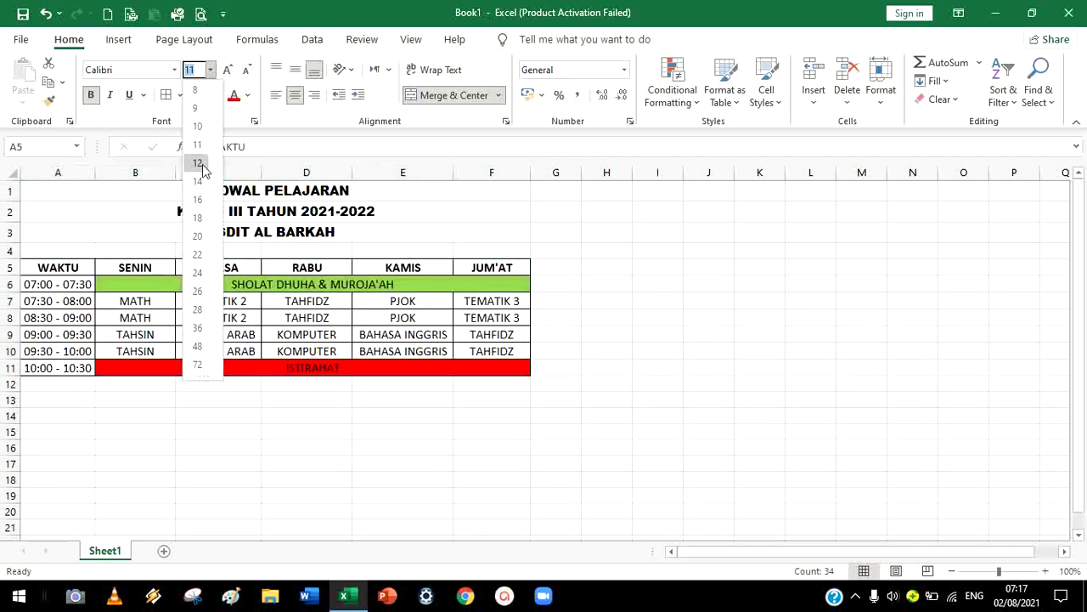
left_click(204, 184)
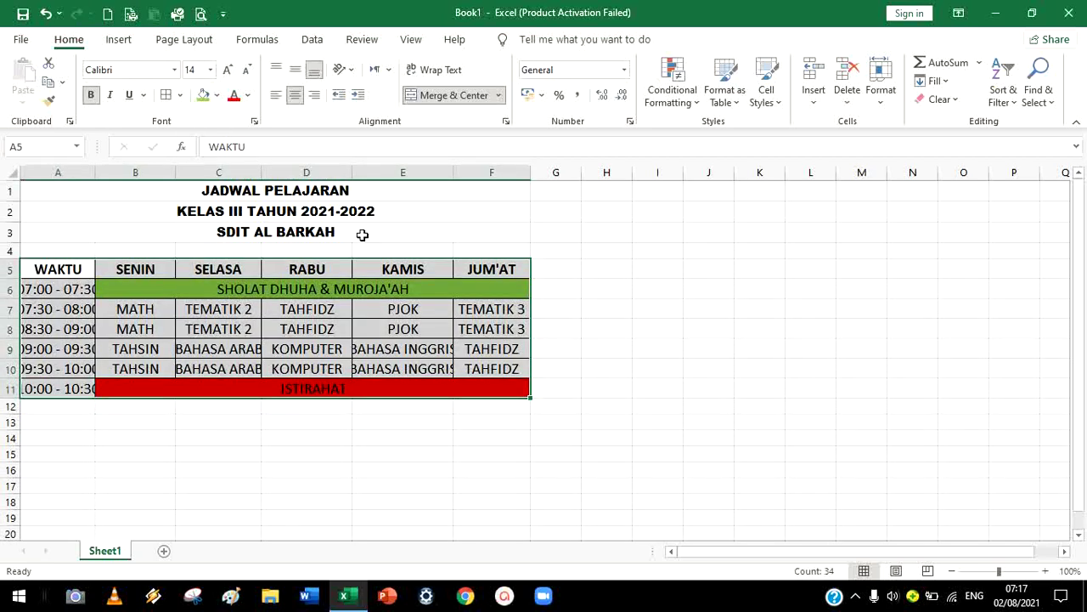
left_click(174, 69)
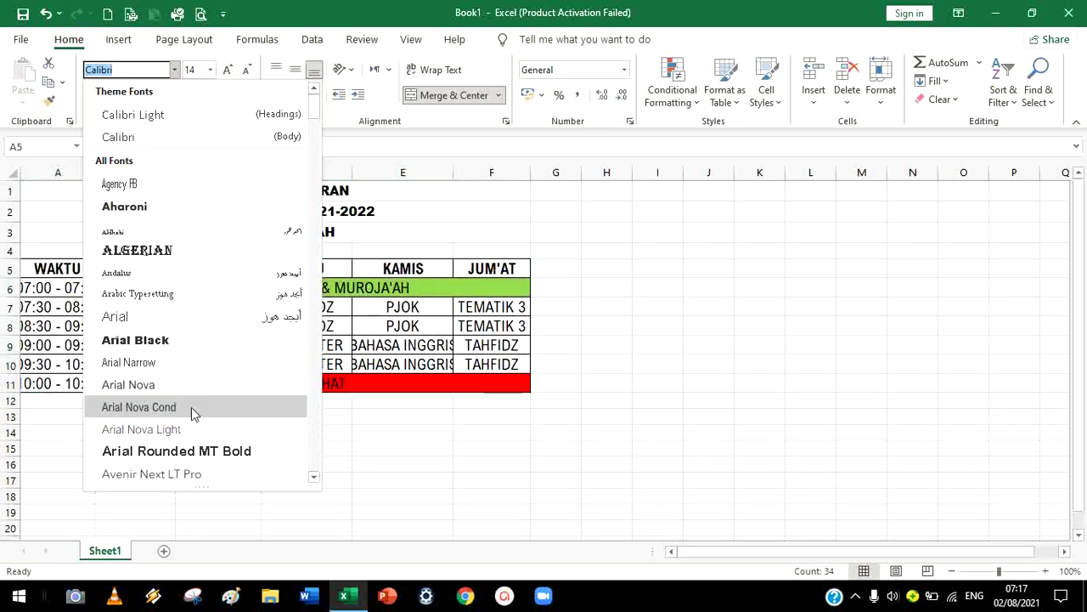
left_click(193, 406)
left_click(374, 447)
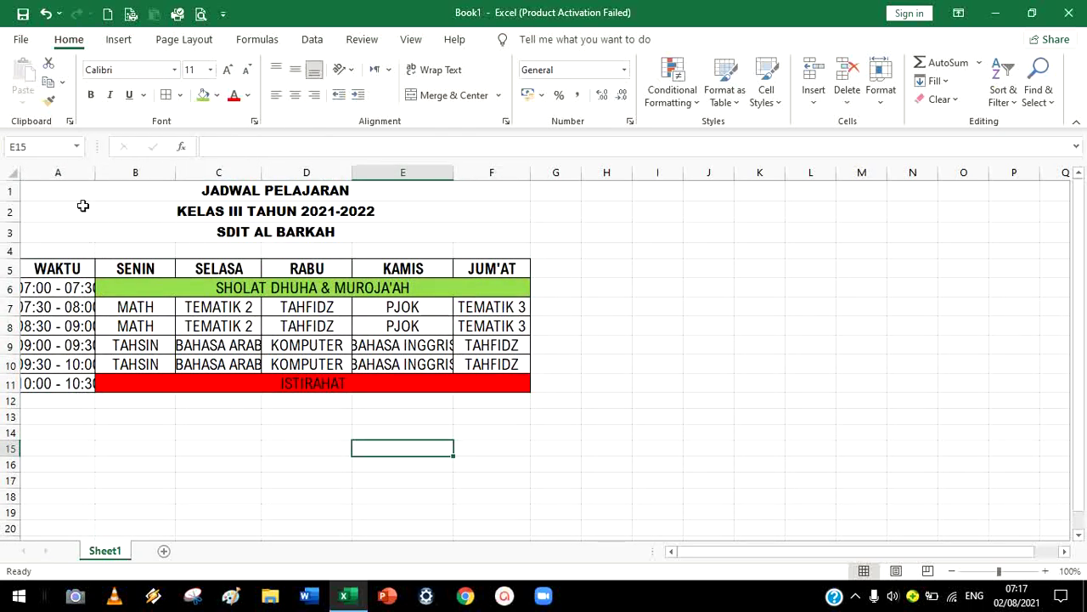
left_click_drag(95, 172, 130, 179)
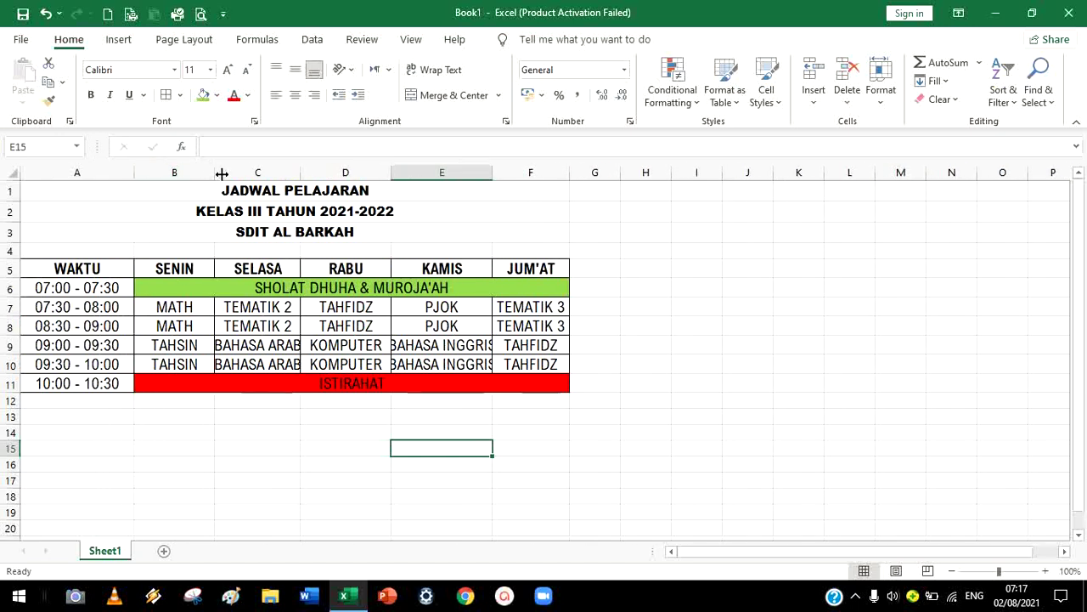
Drag to widen columns C, E and D so BAHASA ARAB and BAHASA INGGRIS fit
left_click_drag(300, 174, 341, 185)
left_click_drag(533, 175, 566, 175)
left_click(725, 289)
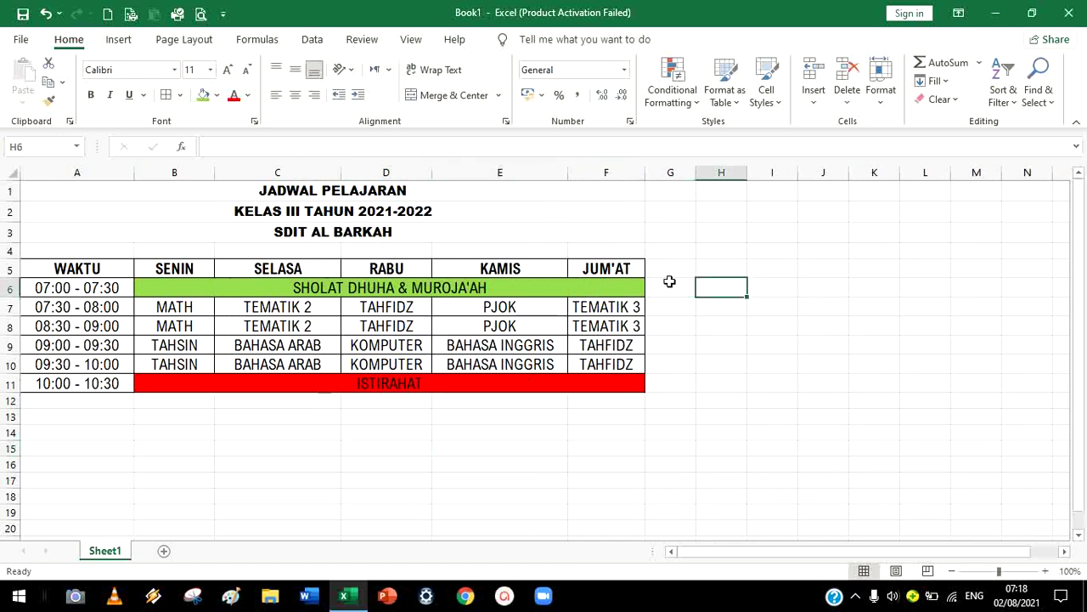
left_click_drag(432, 173, 444, 174)
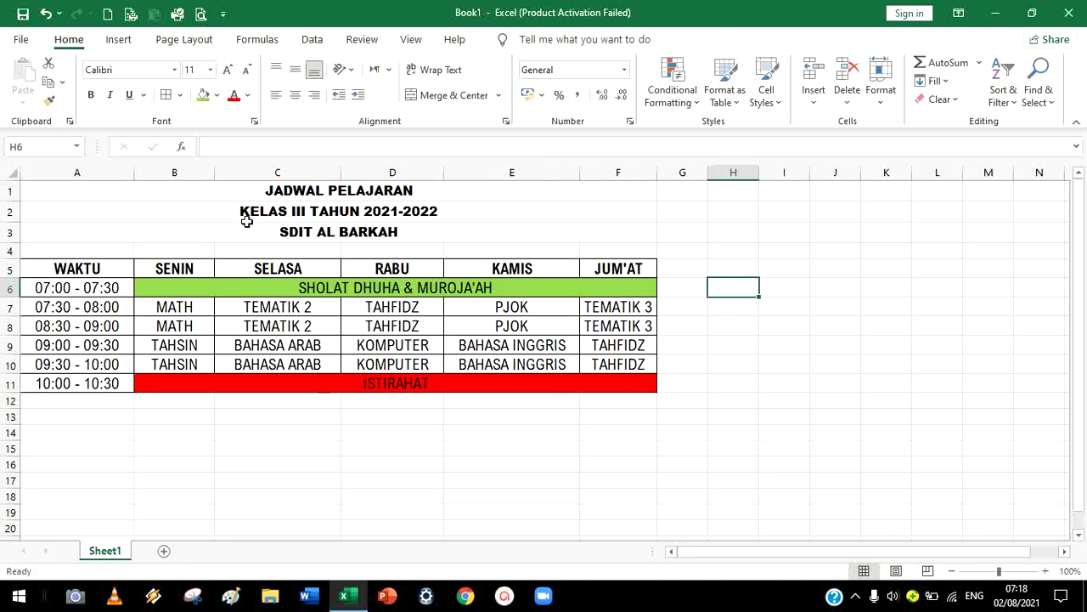
Give columns B through F a column width of 20
left_click(180, 173)
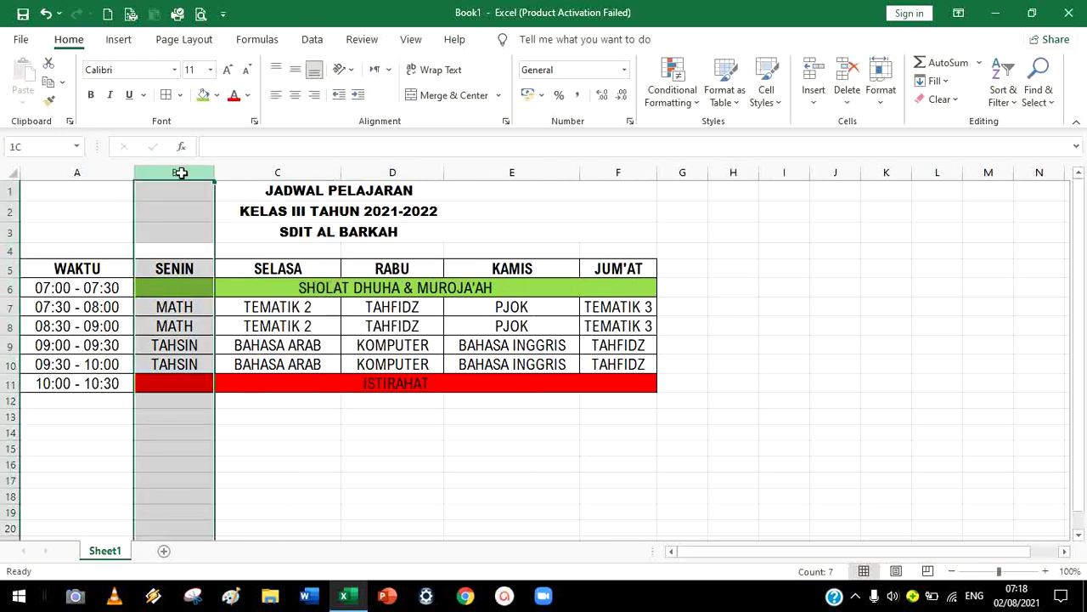
left_click_drag(180, 172, 607, 243)
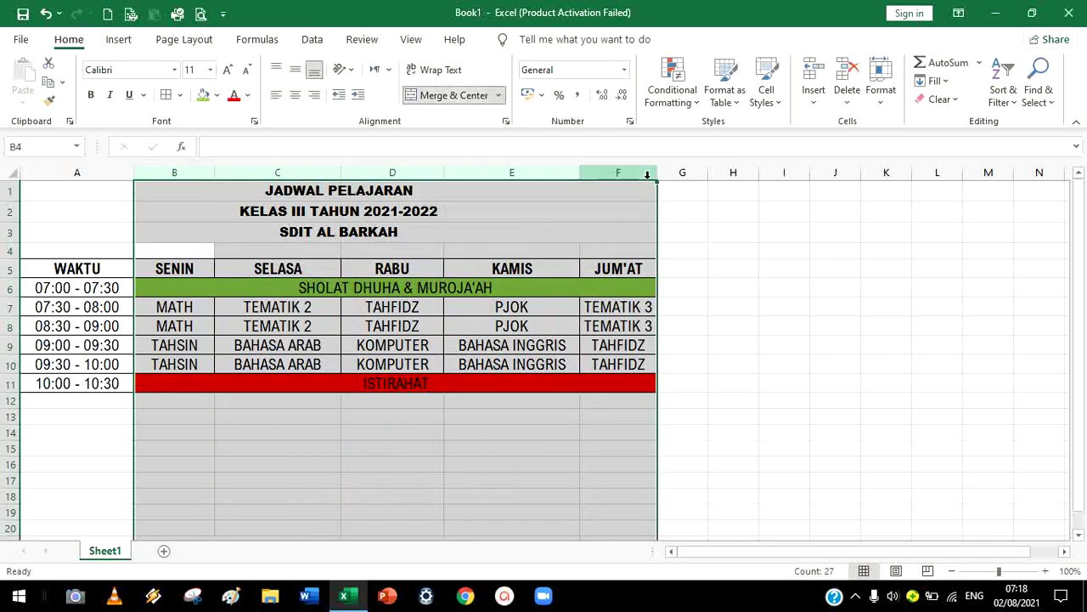
left_click(914, 331)
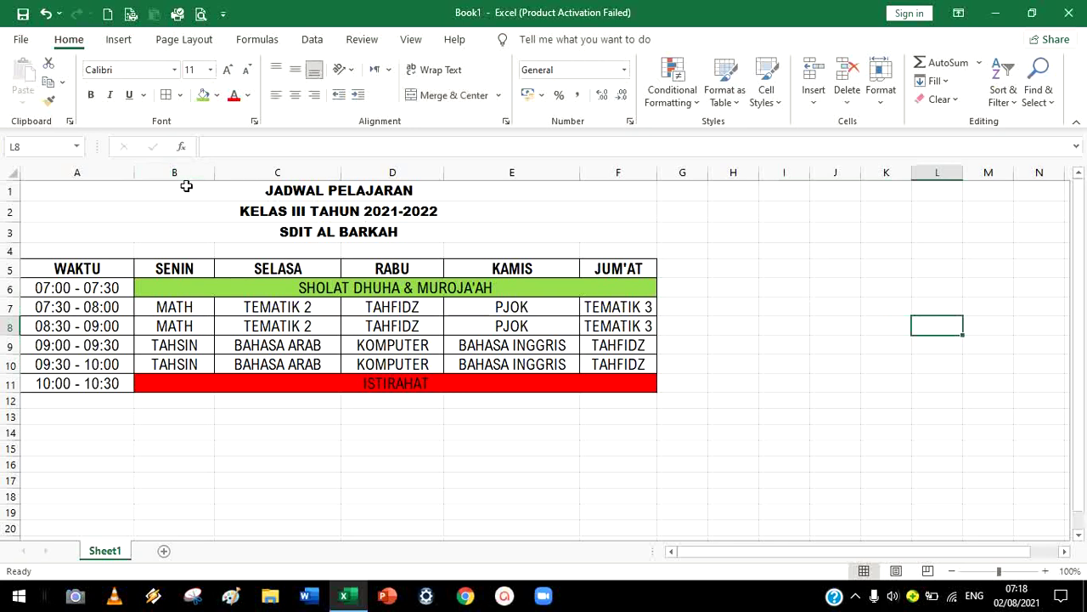
left_click_drag(175, 171, 617, 172)
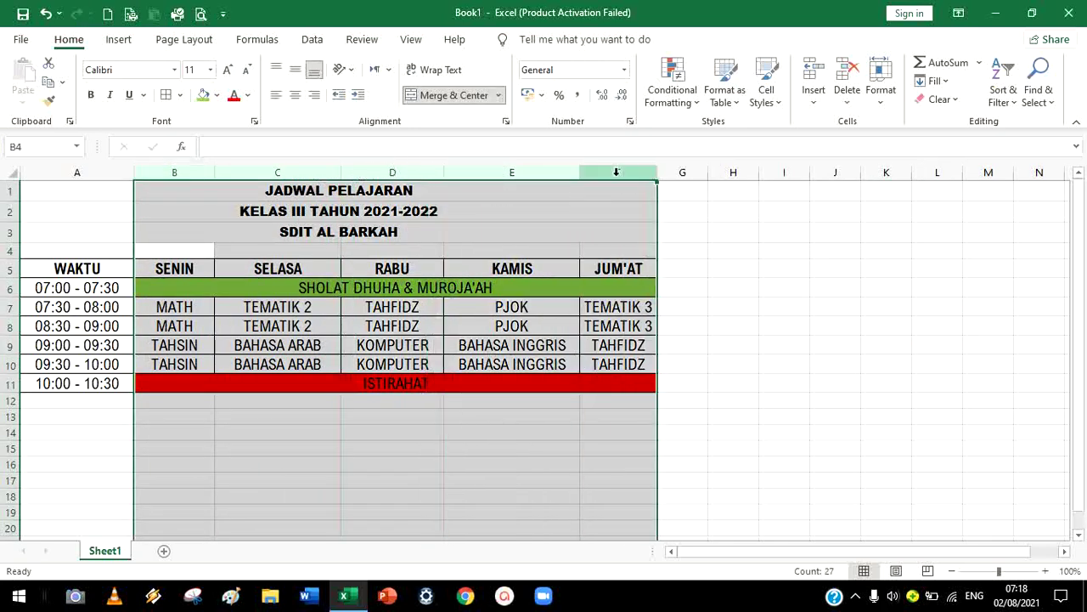
right_click(623, 172)
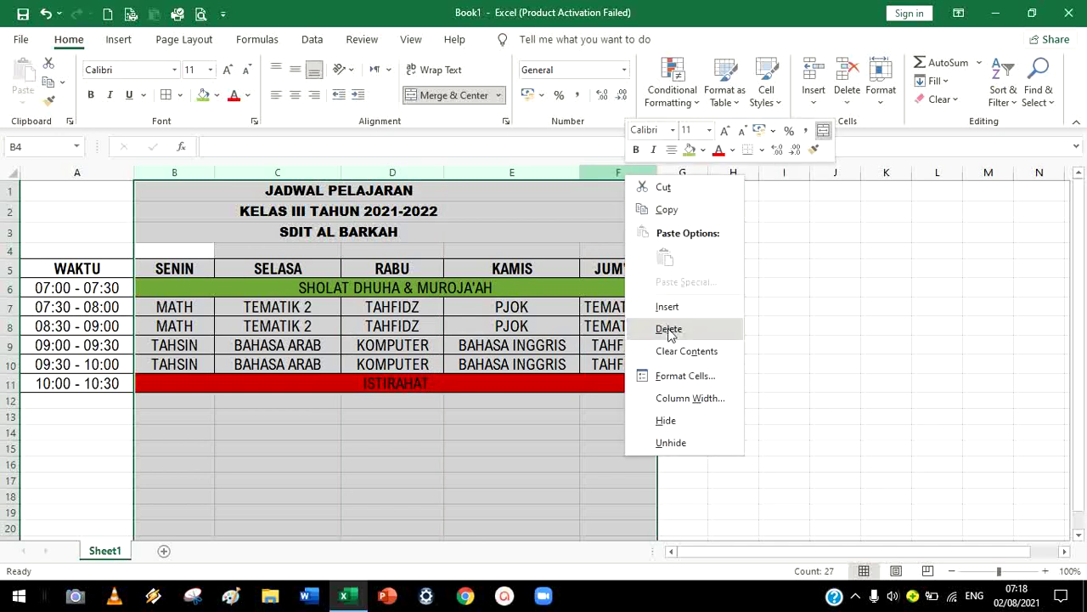
left_click(687, 399)
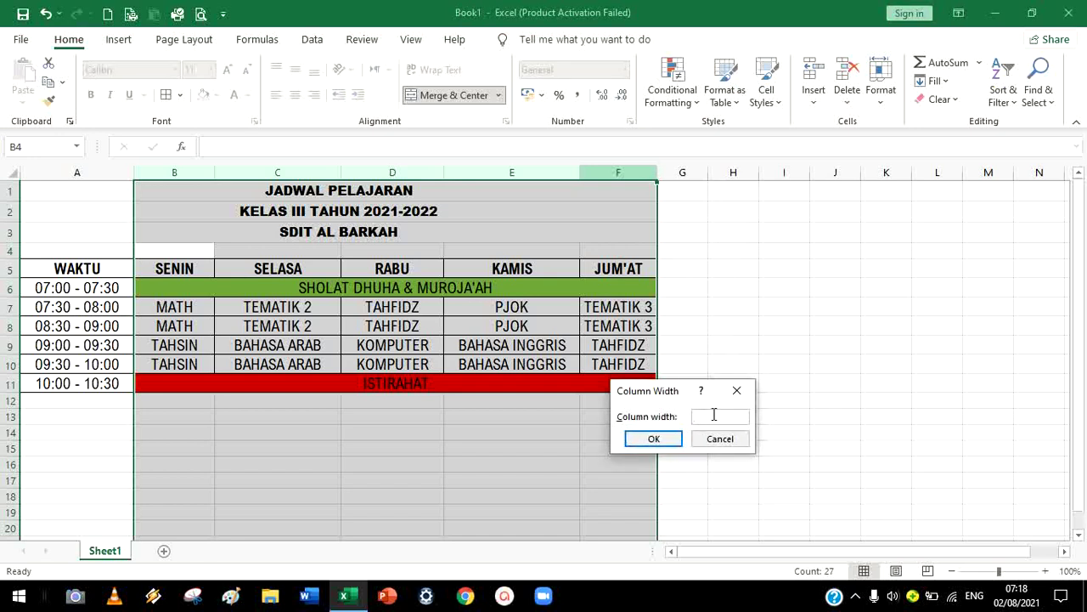
key("Return")
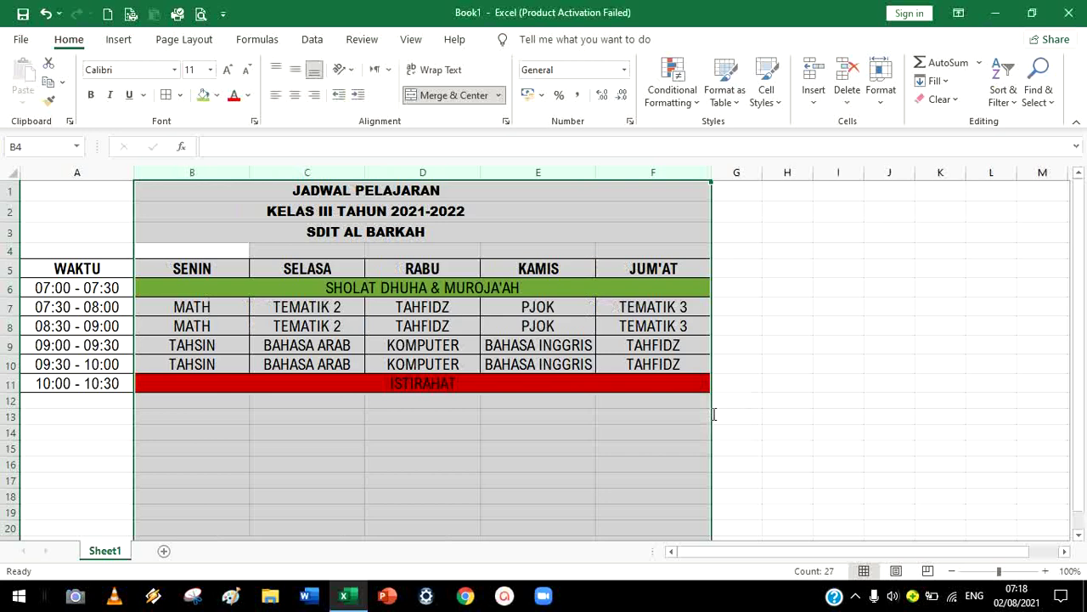
Inspect the widths of columns A, B and C, nudging column B's border
left_click(771, 384)
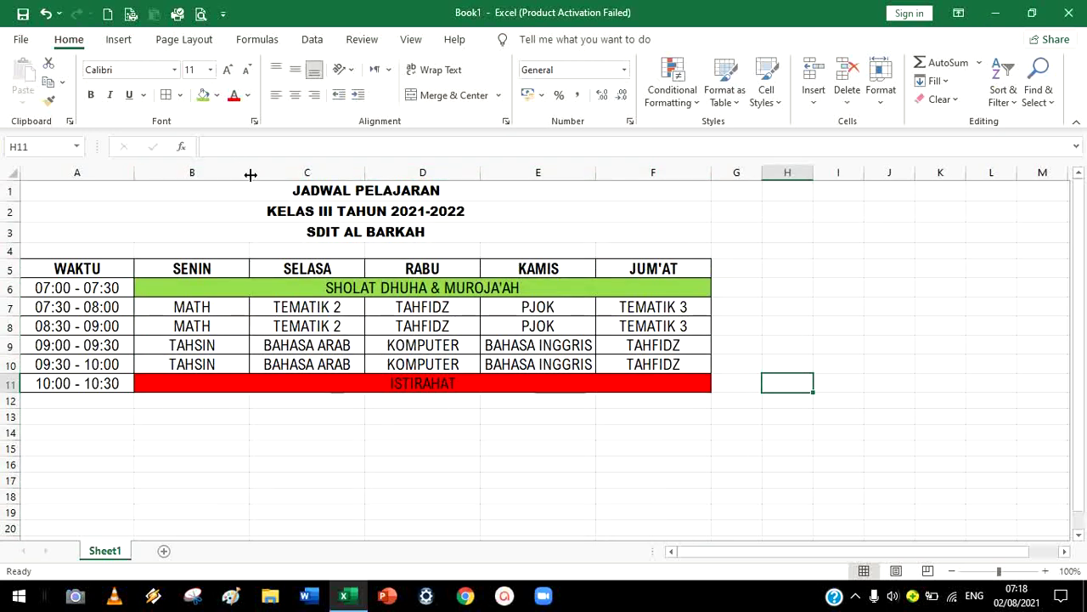
left_click_drag(250, 174, 251, 175)
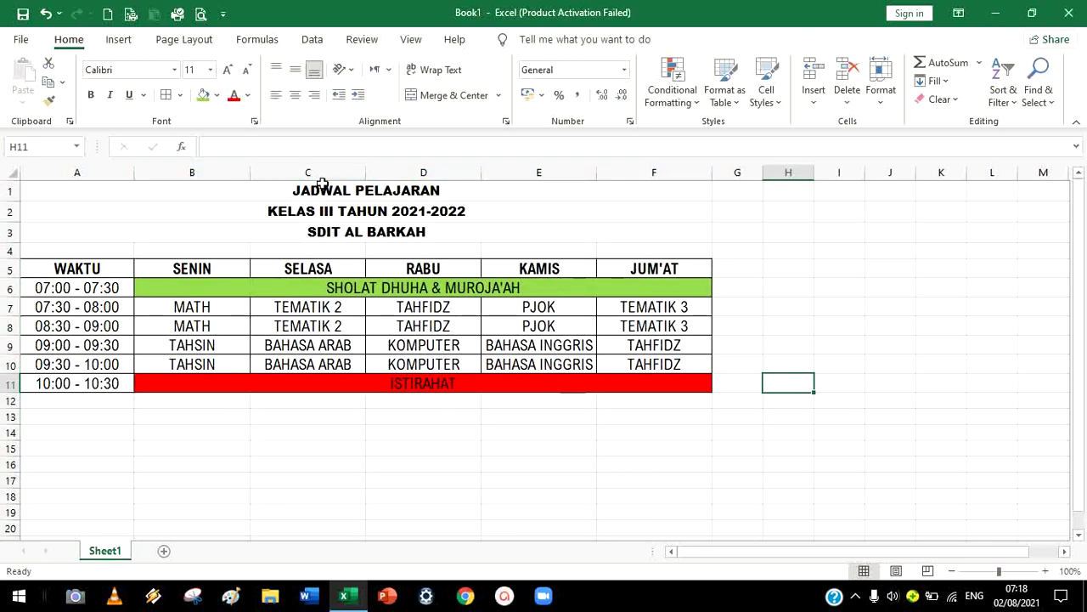
left_click(365, 179)
left_click_drag(254, 175, 252, 176)
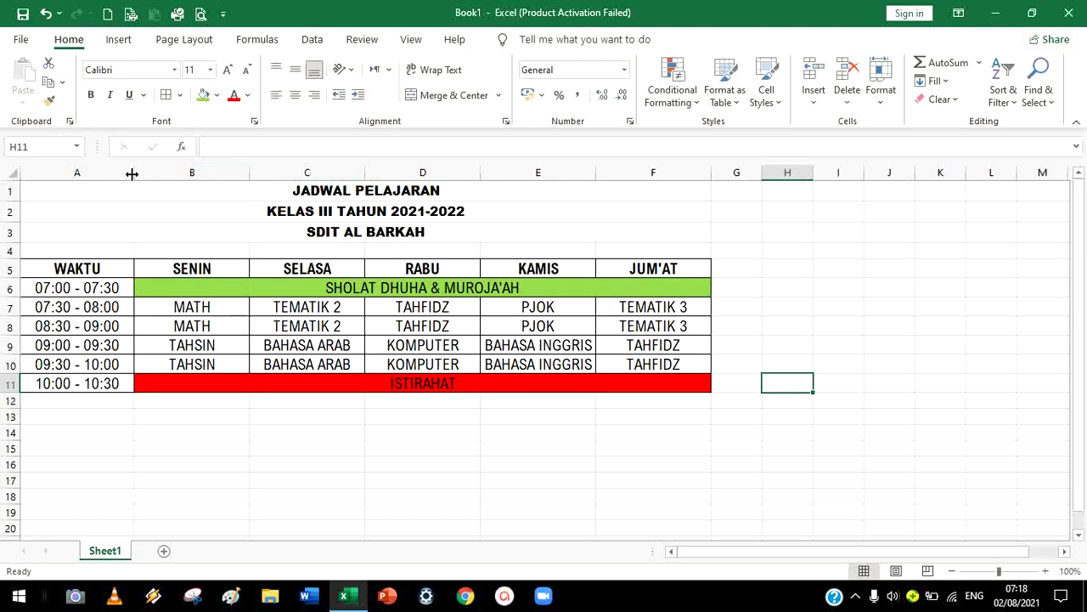
left_click(132, 173)
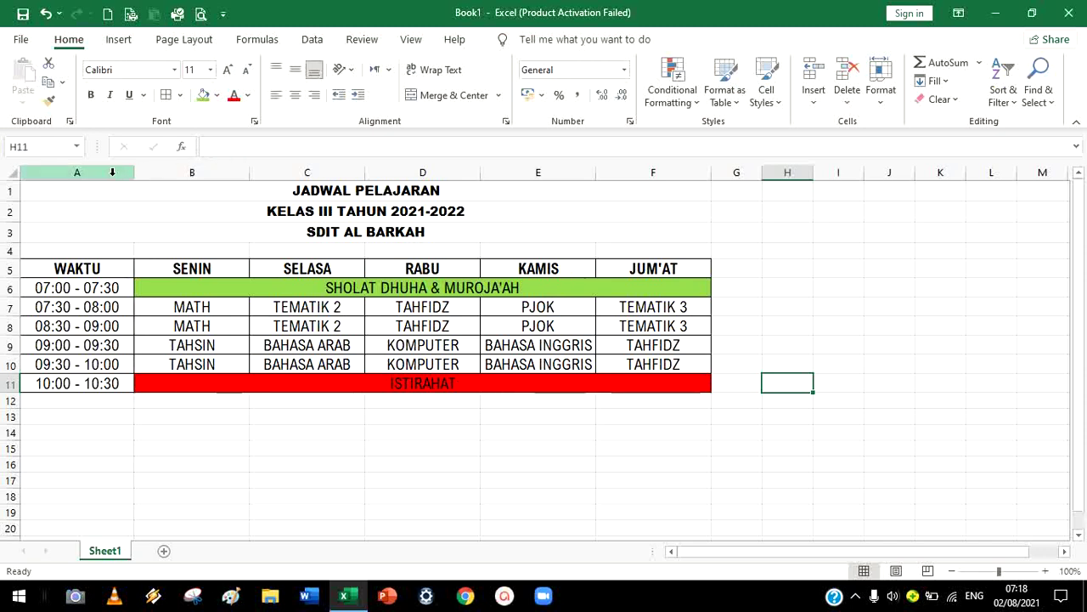
Set column A's width to 20 through Column Width, then deselect
right_click(108, 171)
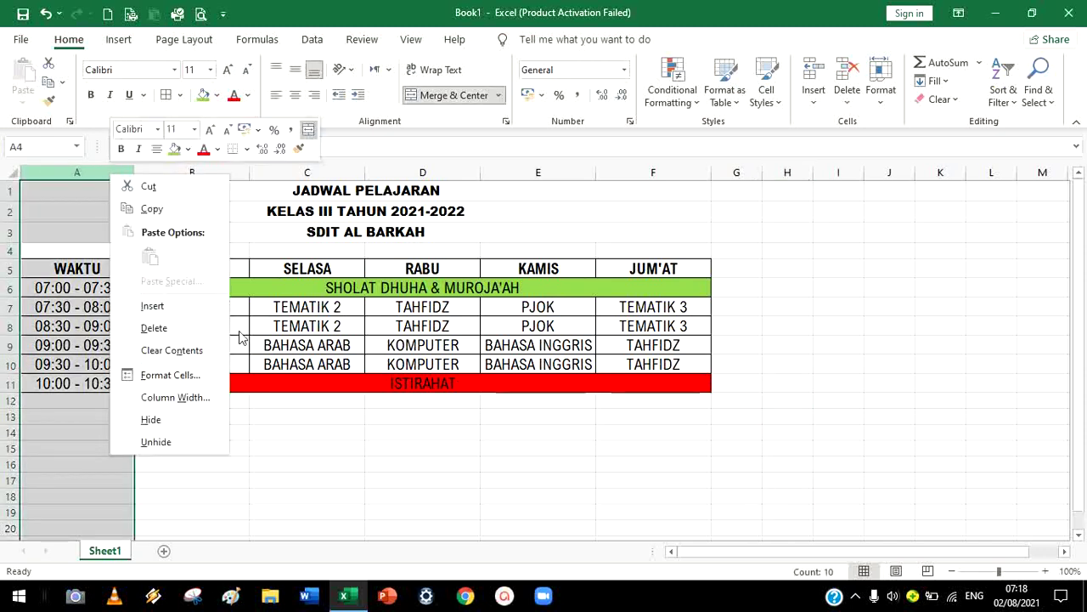
left_click(182, 396)
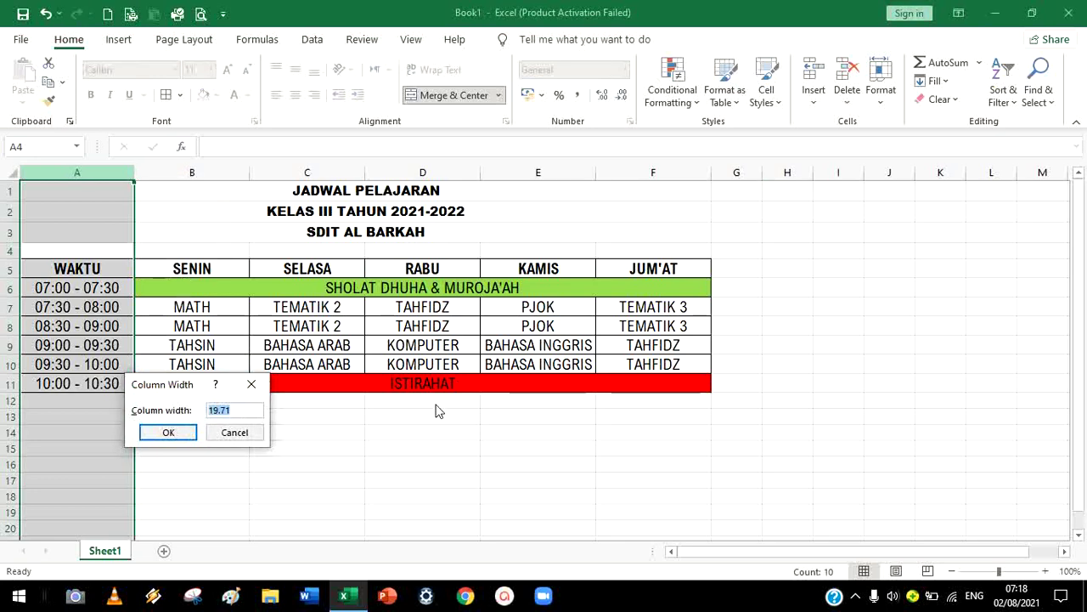
type("20")
key("Return")
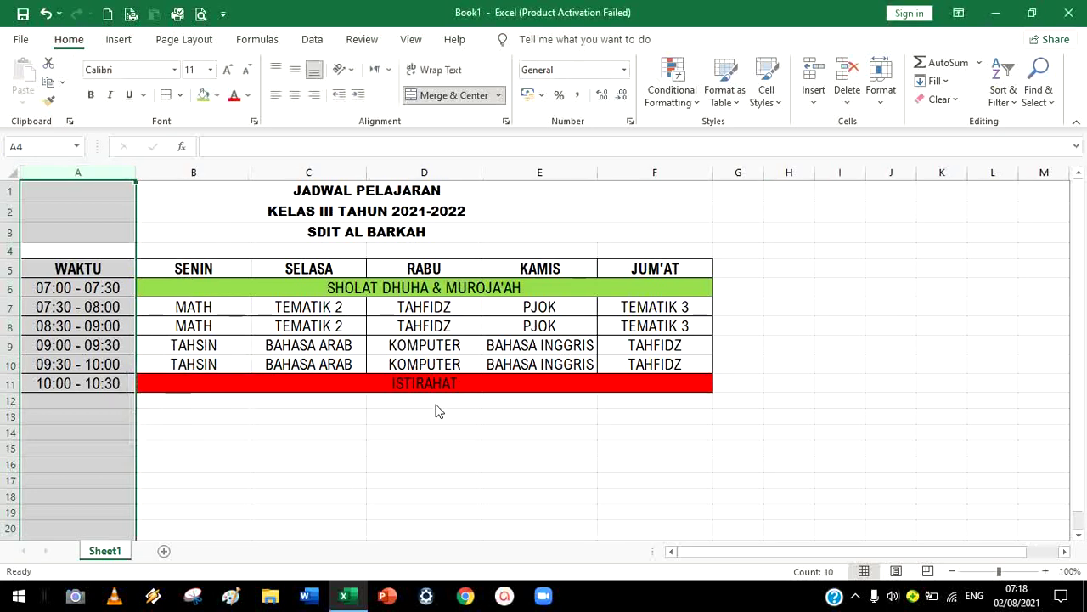
left_click(439, 416)
left_click(971, 286)
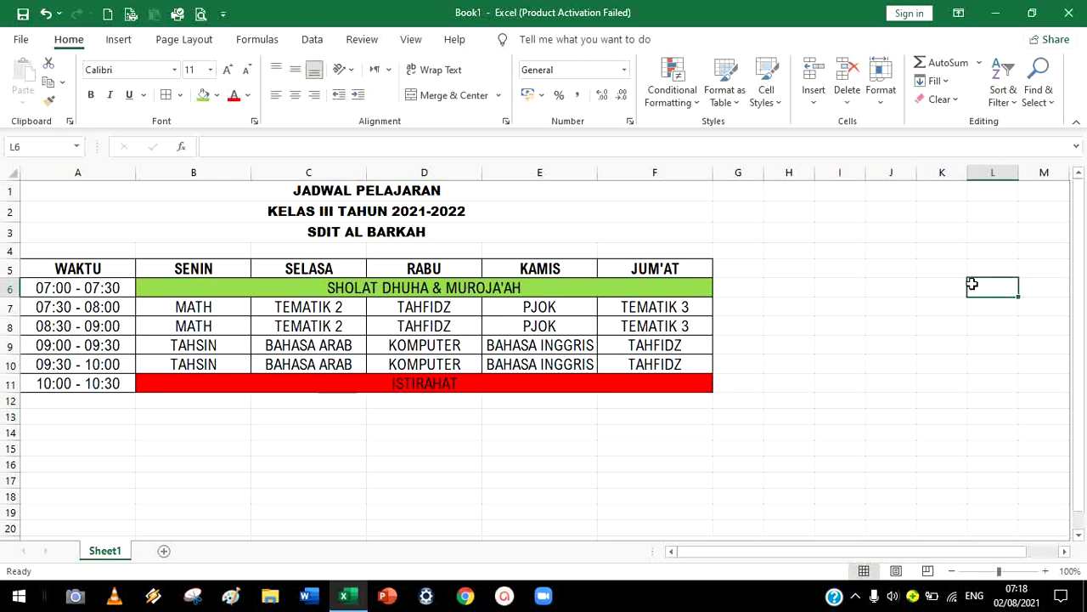
Enter the student's name and class 3 label in cell B15 below the schedule
left_click(219, 452)
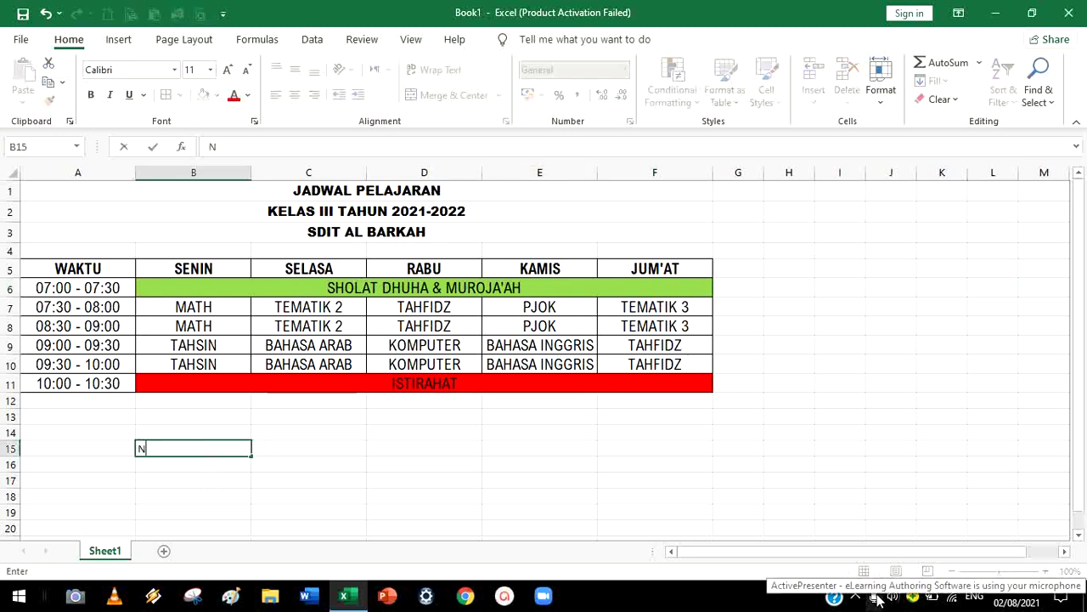
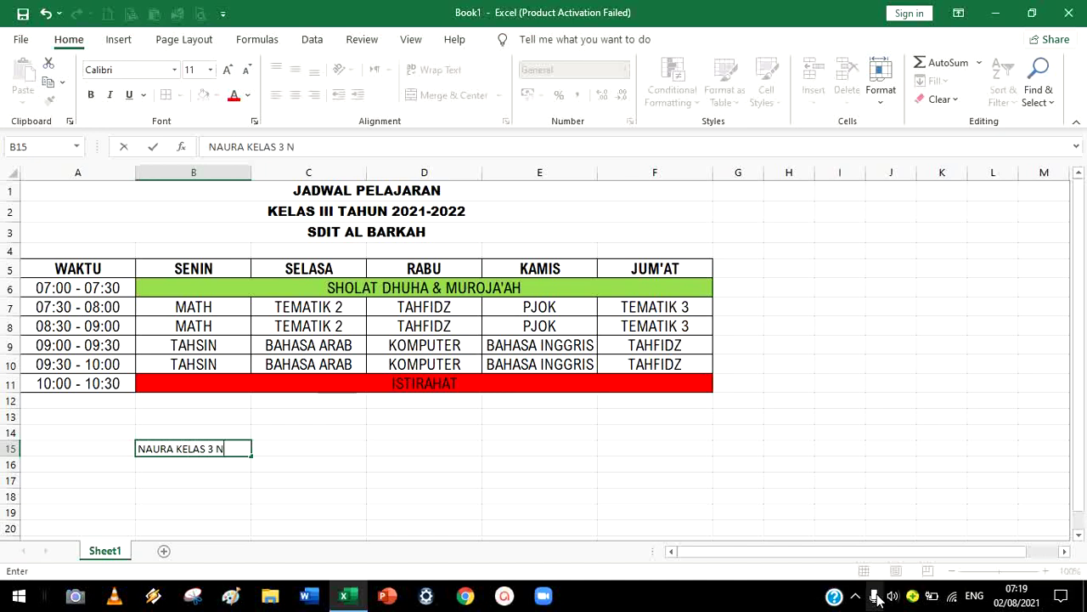
left_click(807, 445)
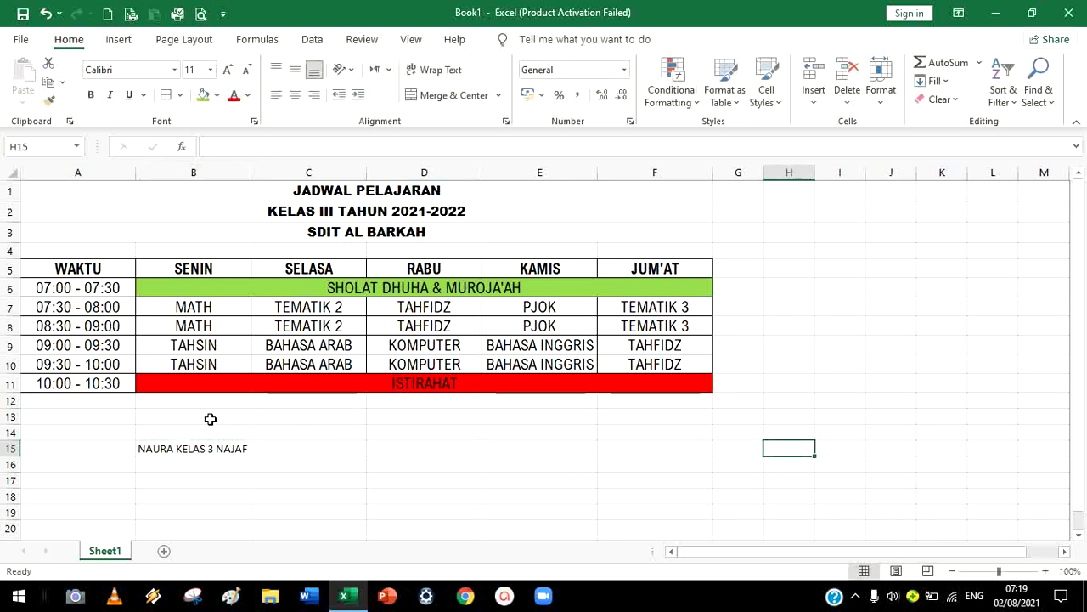
Select cells B13:E13, F14 and D16:D17, then go to the File backstage
left_click_drag(205, 417, 543, 413)
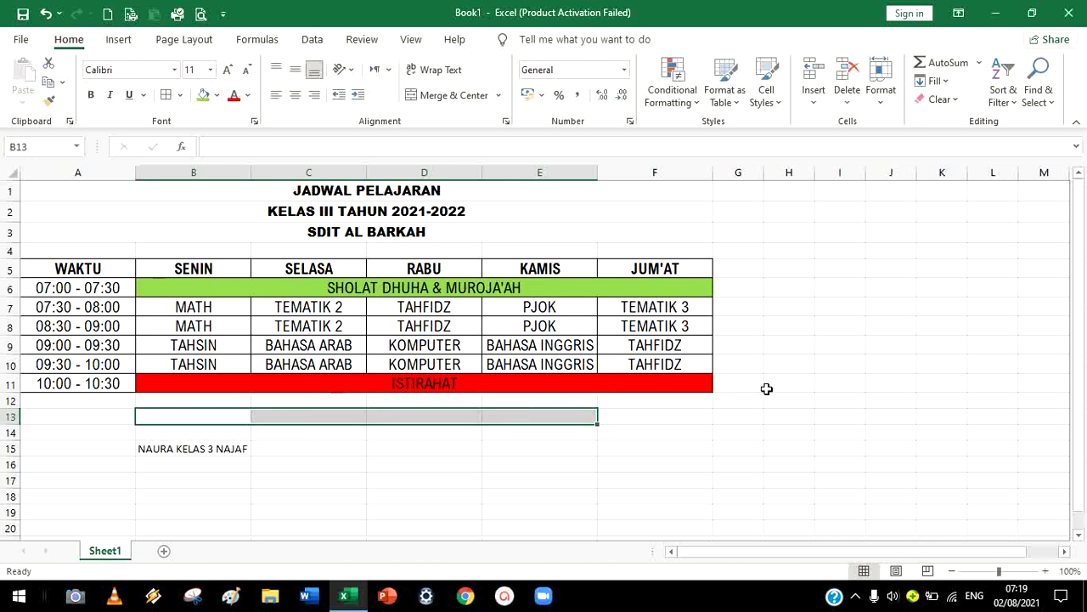
left_click(670, 427)
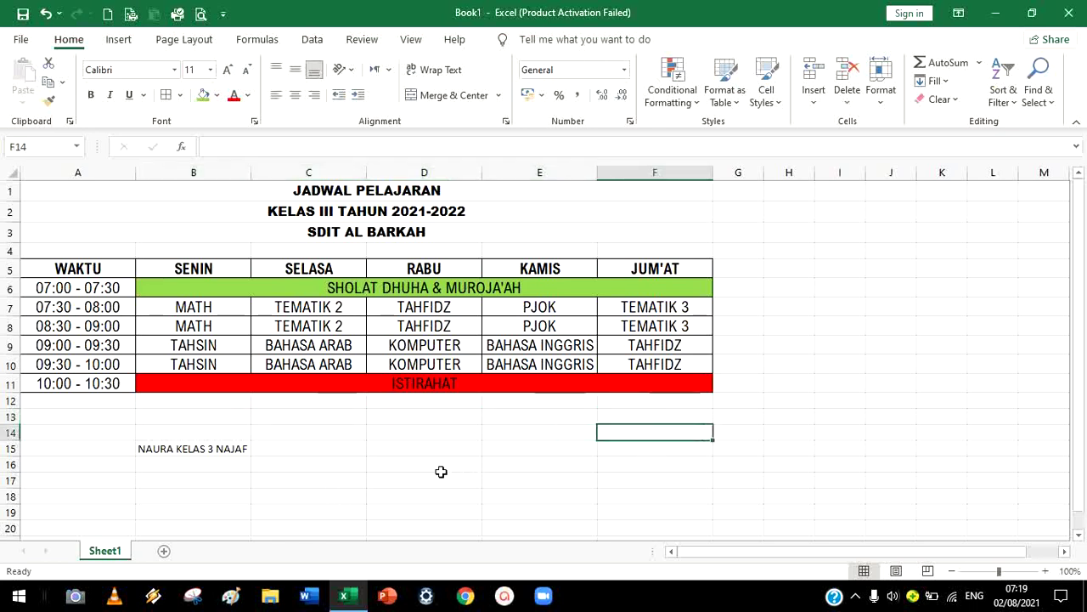
left_click_drag(440, 469, 420, 478)
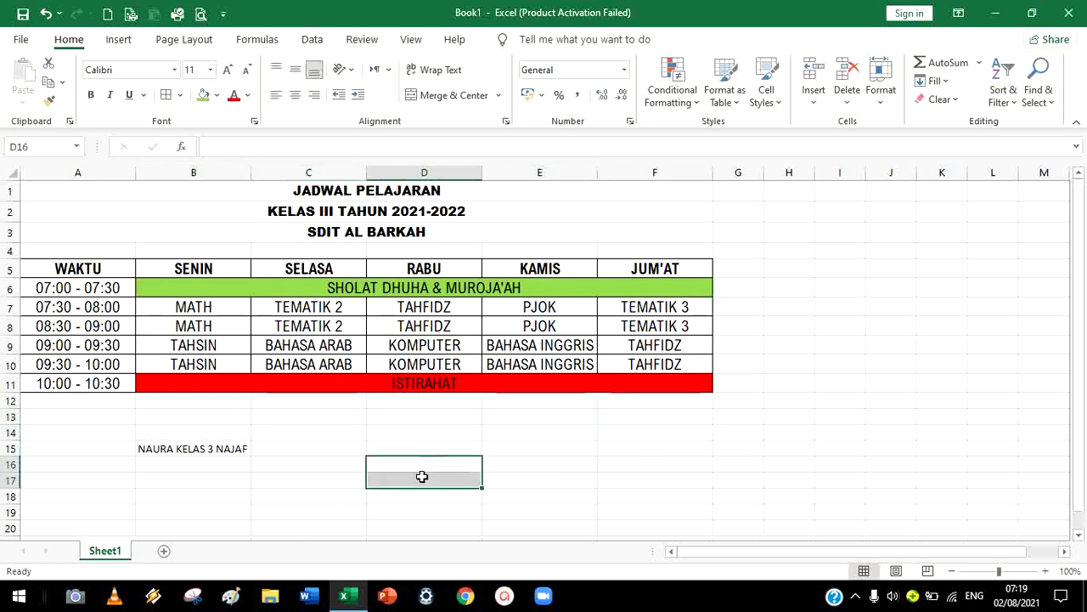
left_click(19, 43)
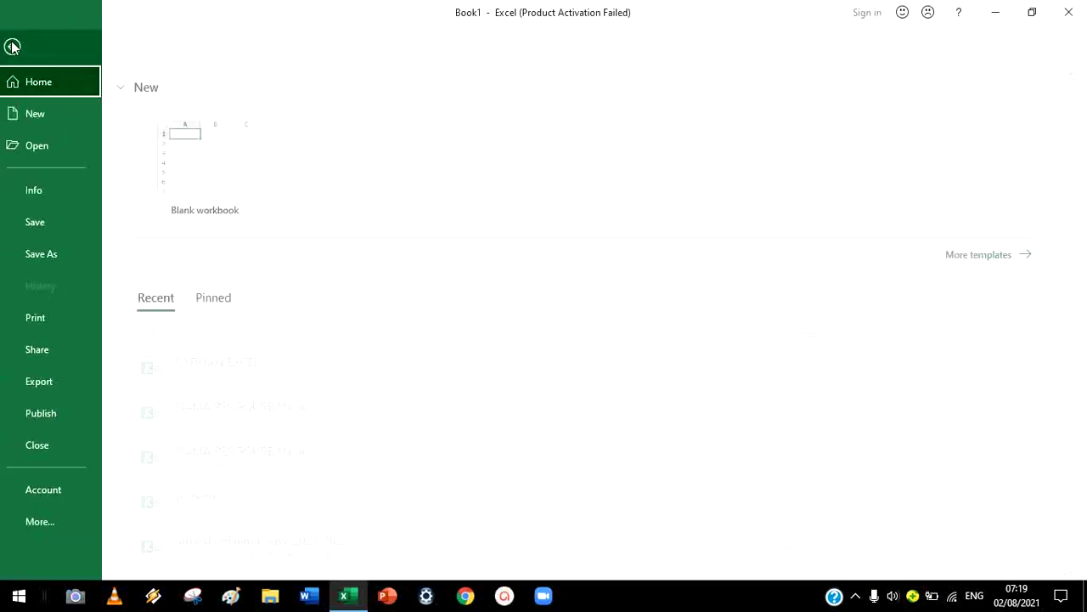
Choose Save As with Documents as the save location
left_click(61, 251)
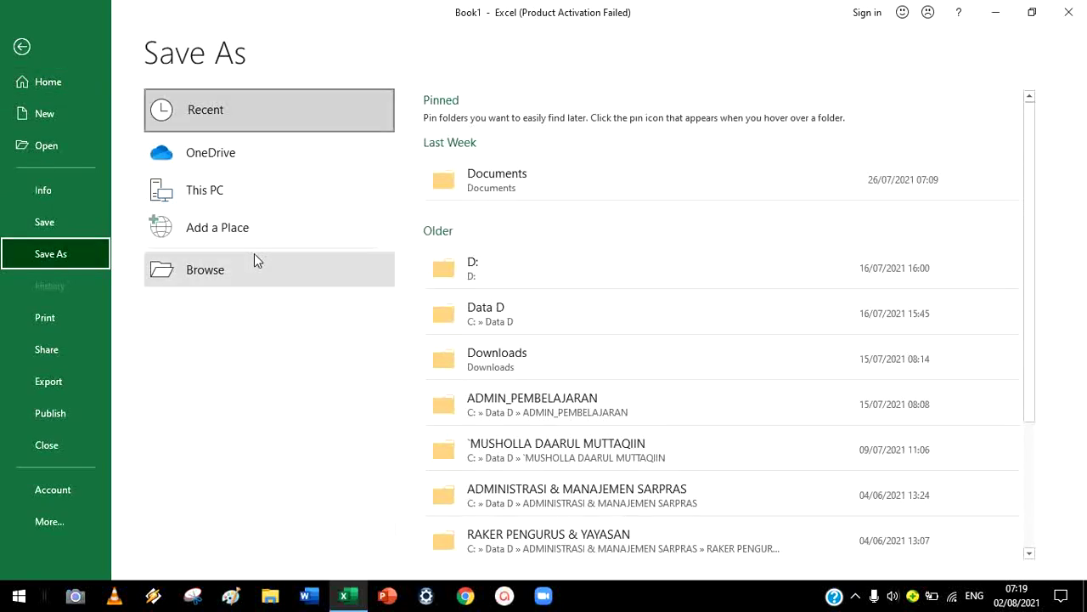
left_click(457, 187)
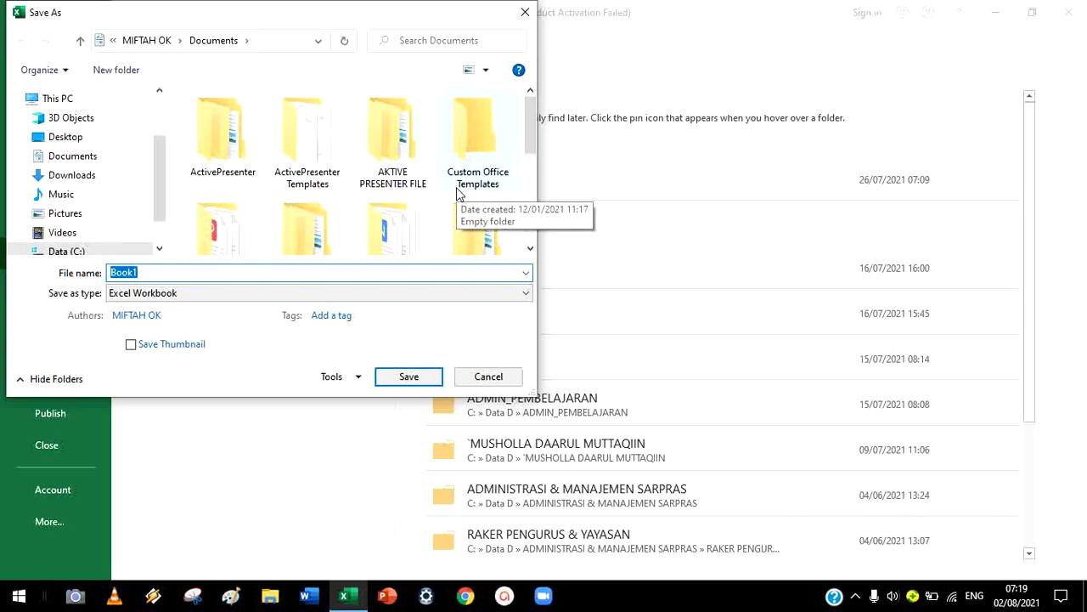
Create a new folder named PRAKTIK KOMPUTER in Documents and start the file name
left_click(130, 73)
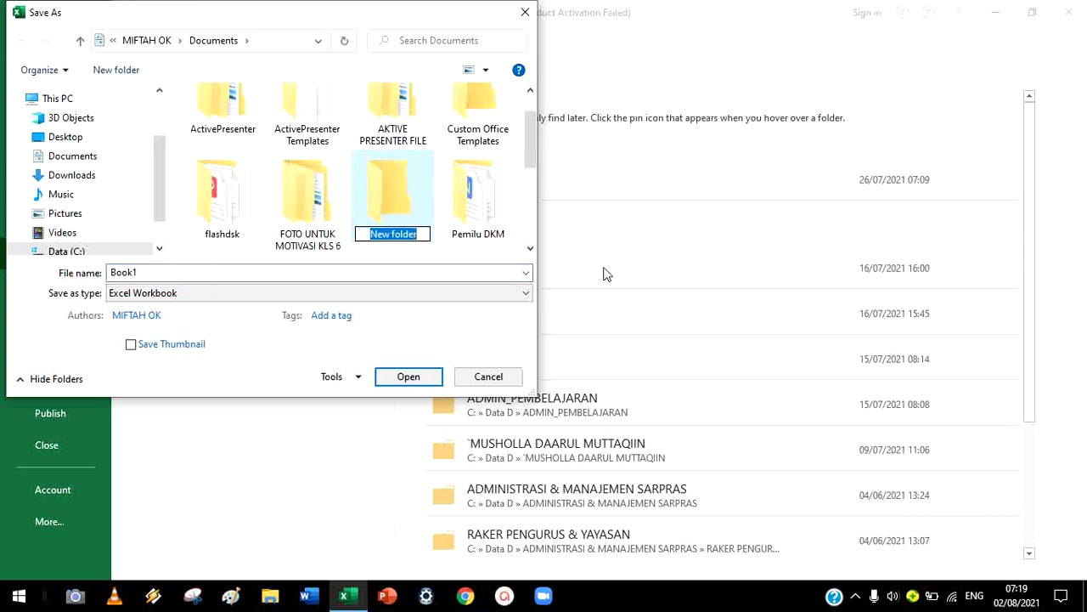
type("PRAK")
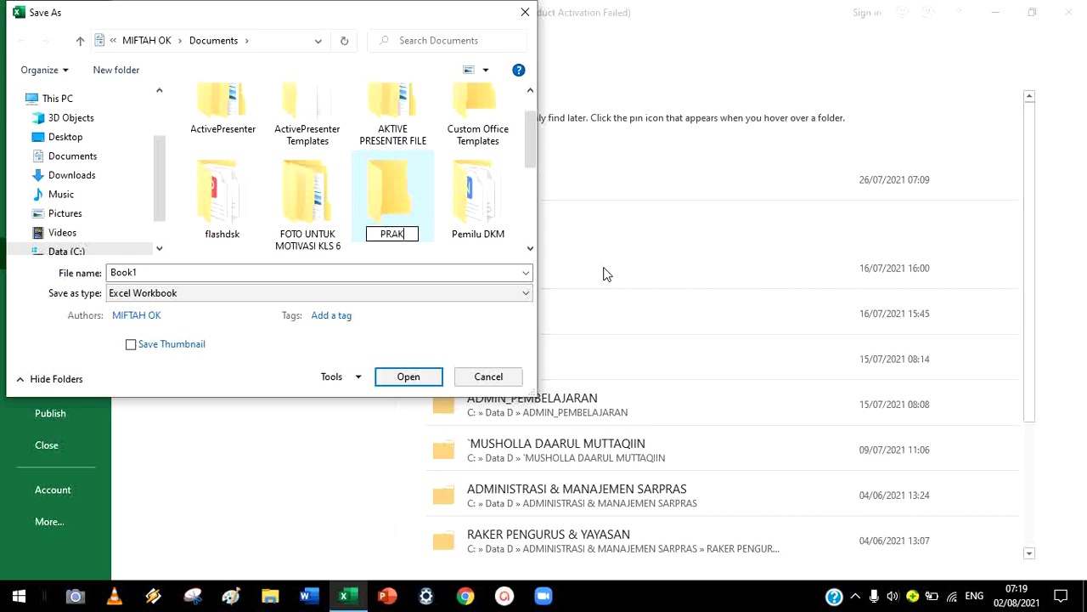
type("TIK KOMPUTER")
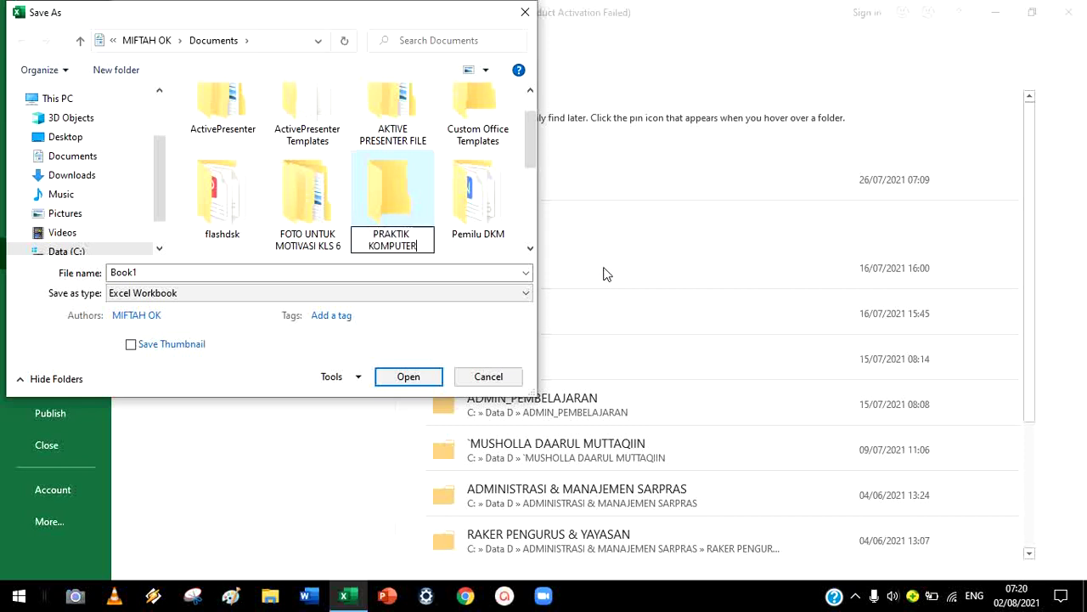
left_click(165, 271)
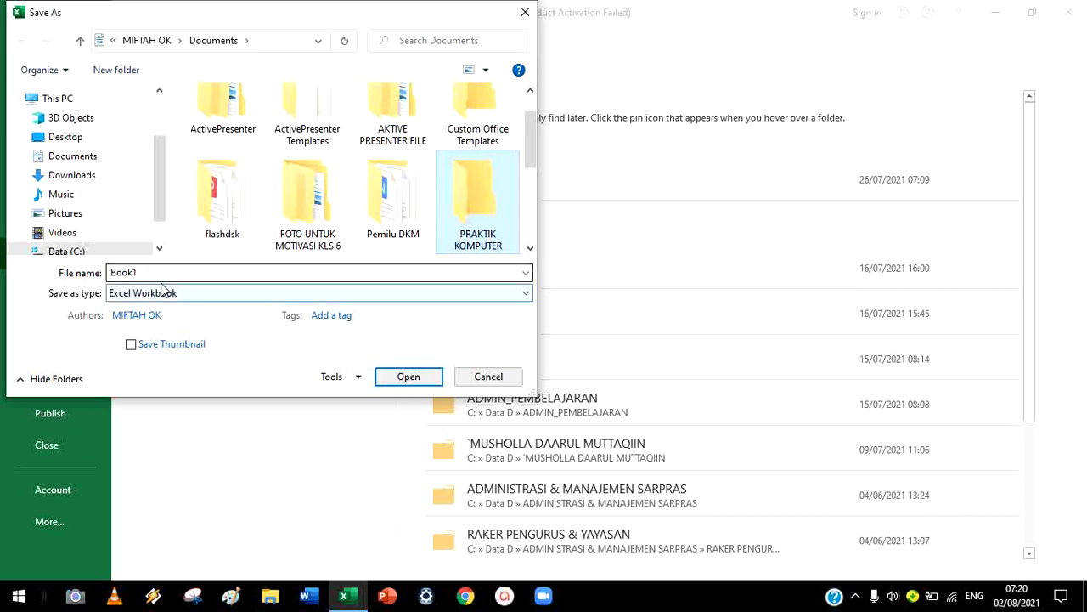
left_click(164, 273)
type("EXCEL")
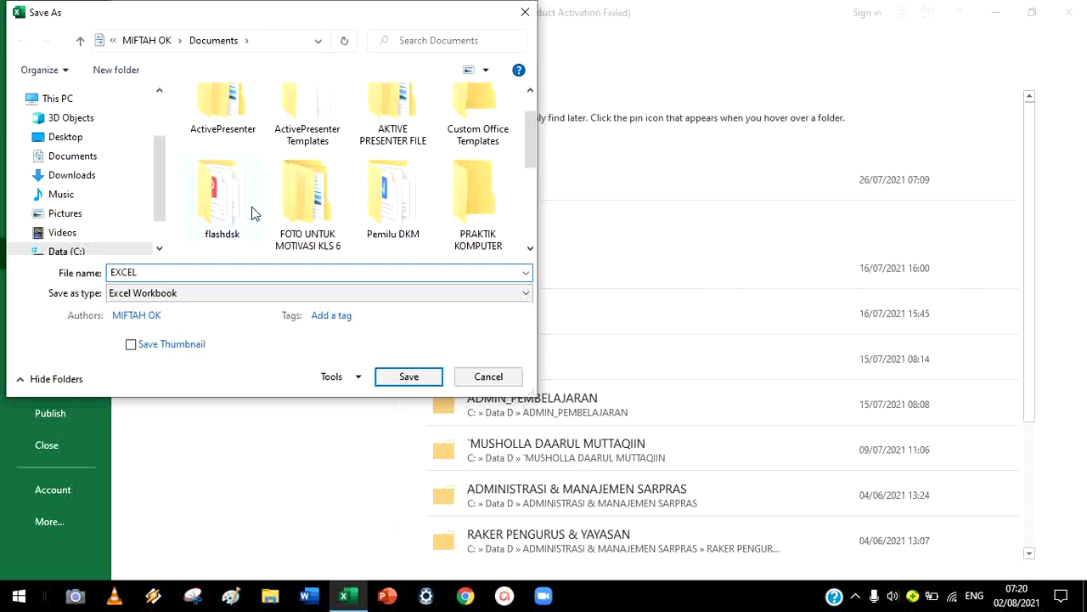
scroll(399, 161, "up", 1)
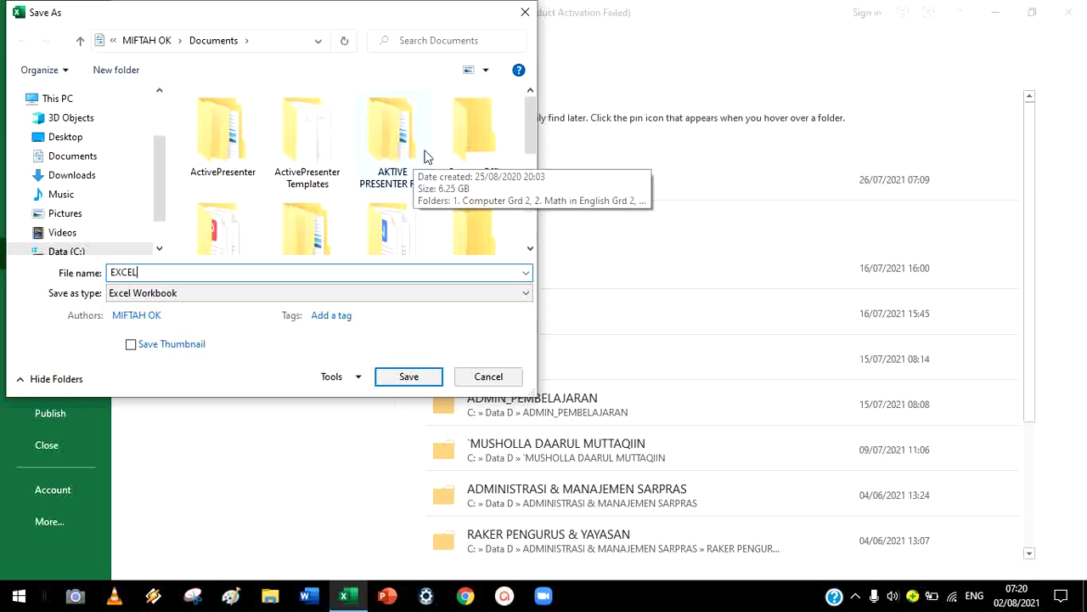
scroll(429, 155, "down", 3)
scroll(435, 151, "up", 2)
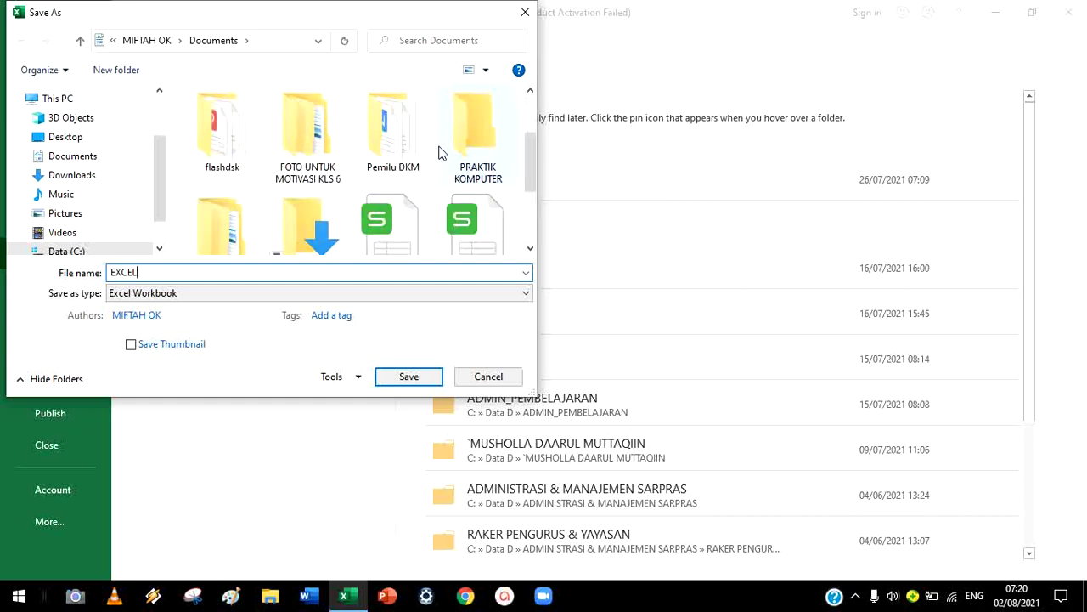
Open the PRAKTIK KOMPUTER folder and save the workbook there as EXCEL 2
left_click(491, 149)
left_click(432, 381)
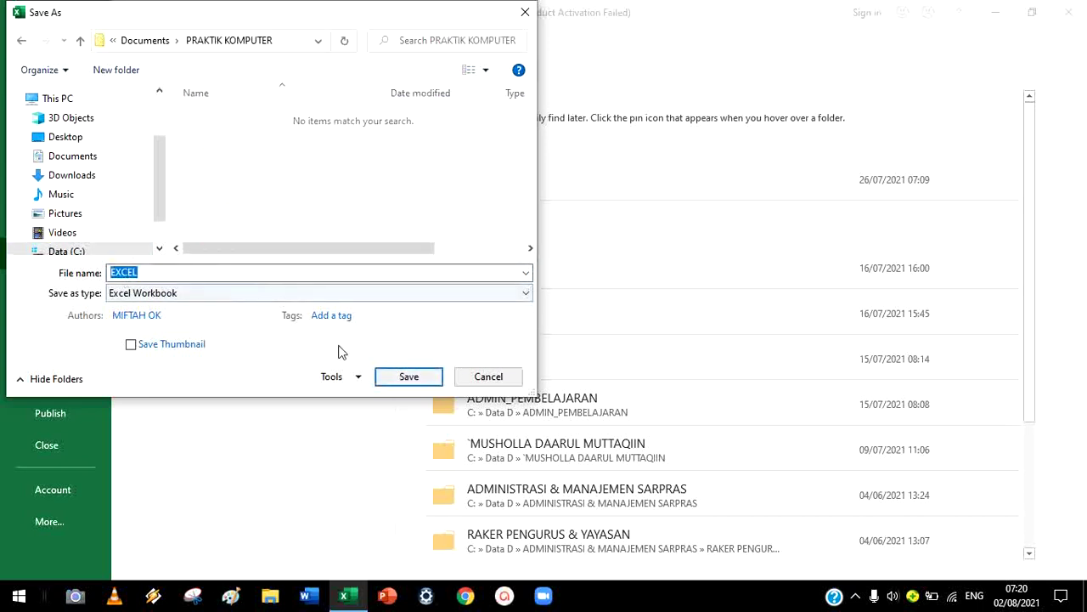
left_click(182, 273)
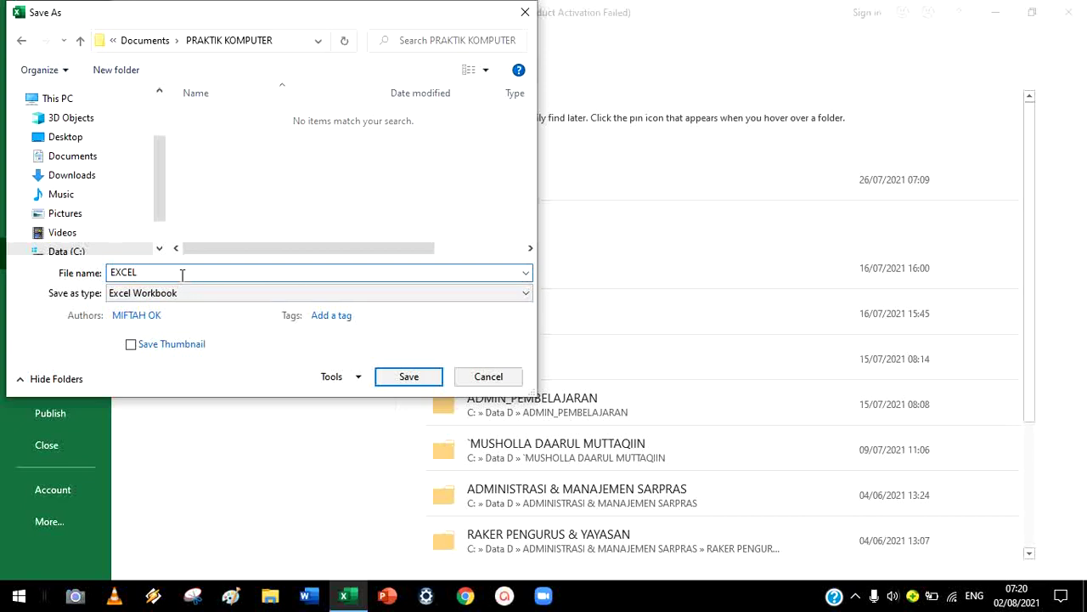
left_click(389, 382)
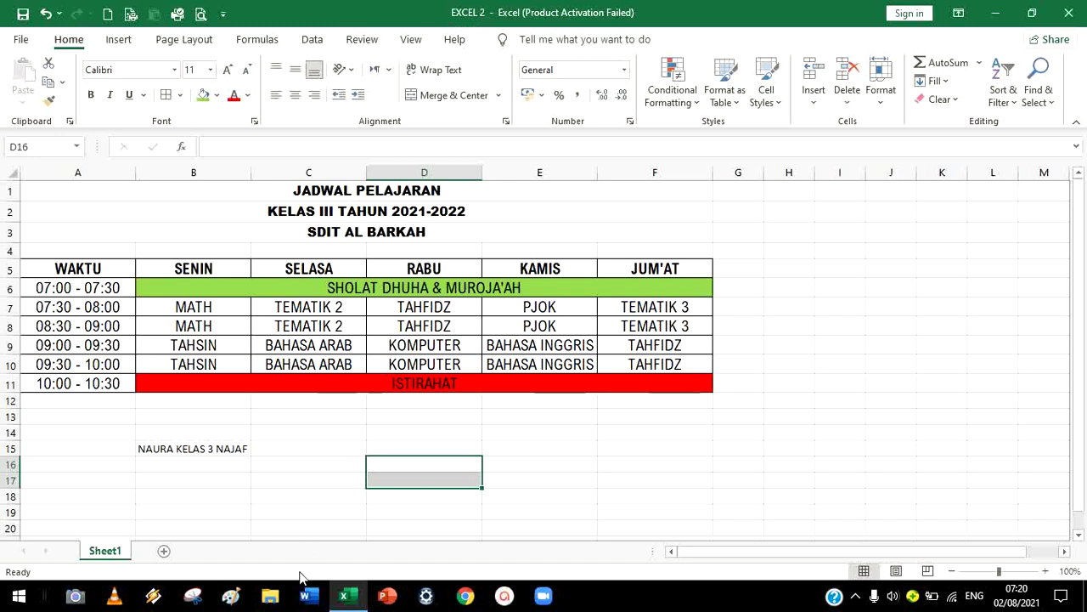
Launch File Explorer from the taskbar
left_click(273, 605)
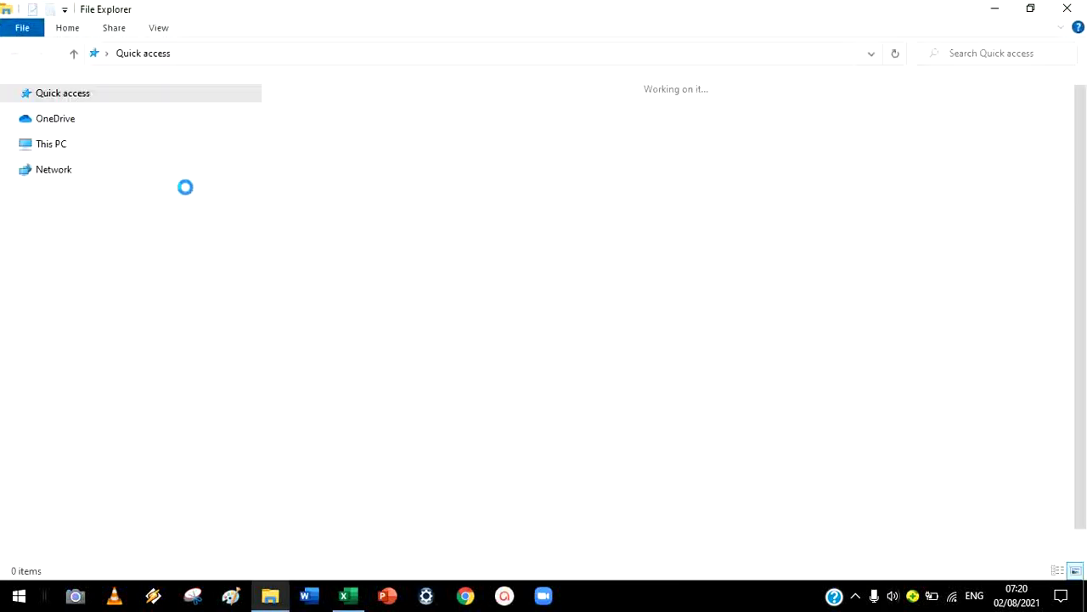
Verify EXCEL 2 is in Documents > PRAKTIK KOMPUTER, then return to the Excel workbook
left_click(106, 204)
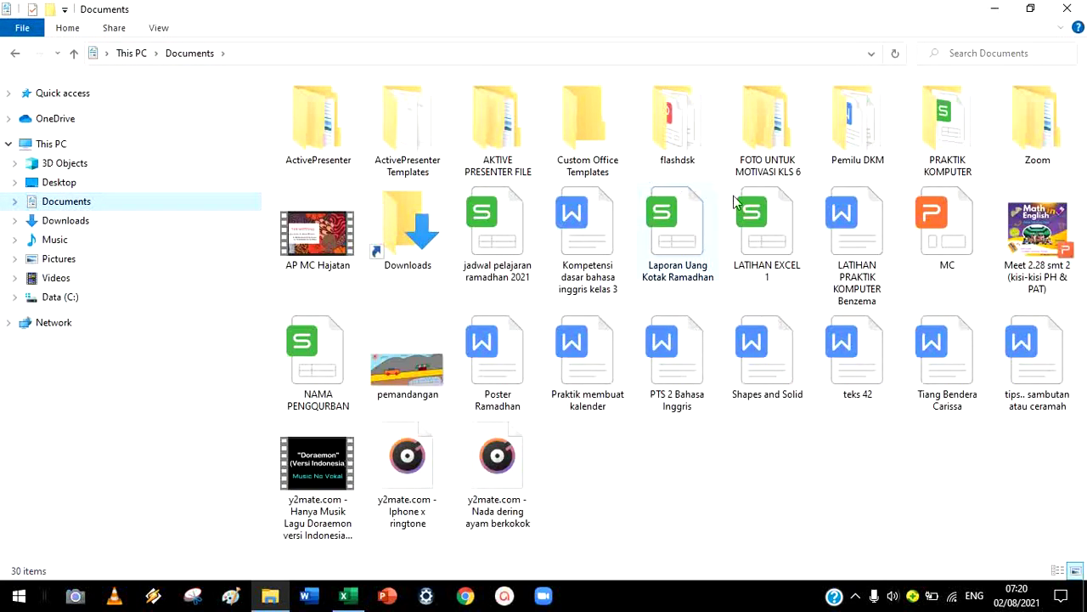
double_click(947, 128)
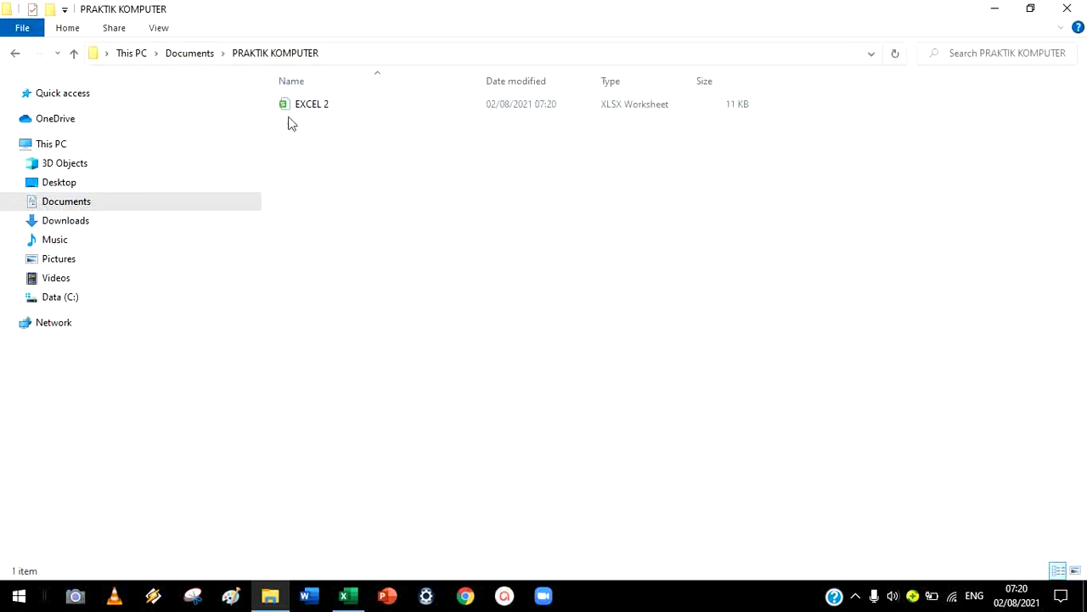
left_click(15, 53)
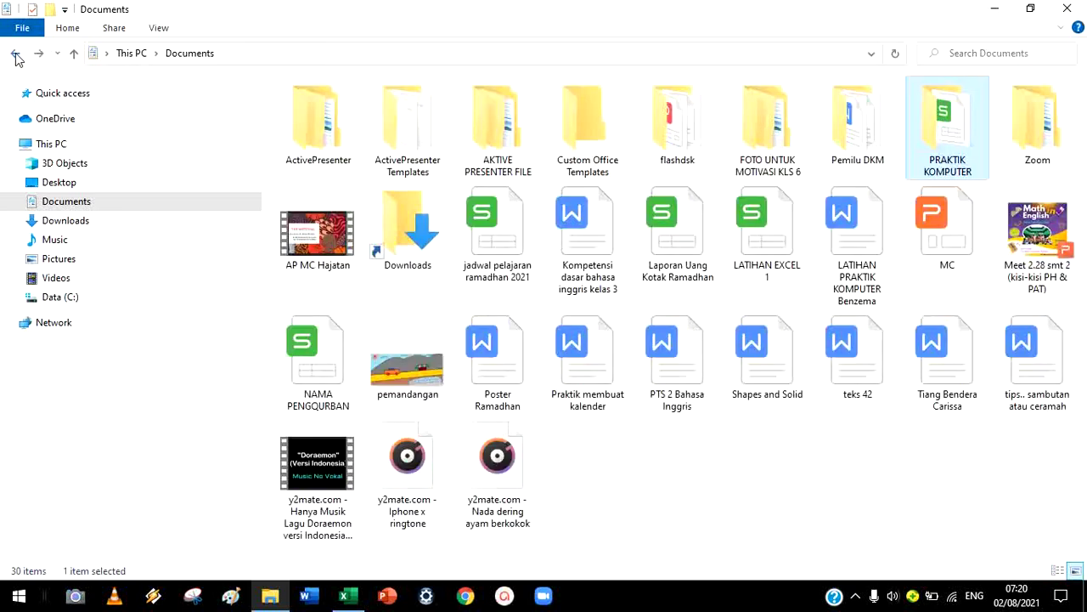
left_click(15, 53)
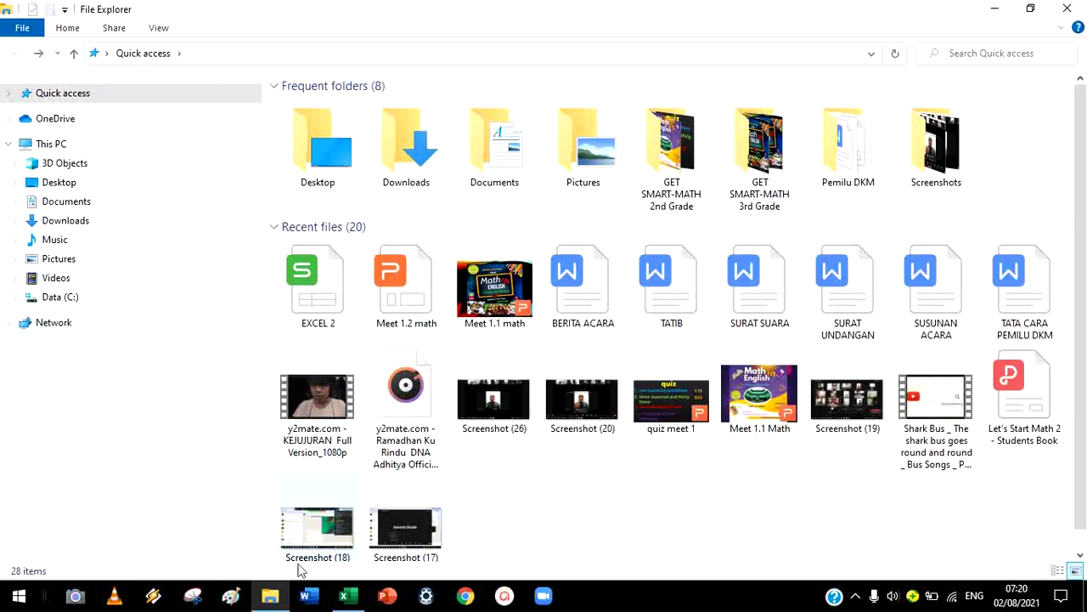
left_click(344, 594)
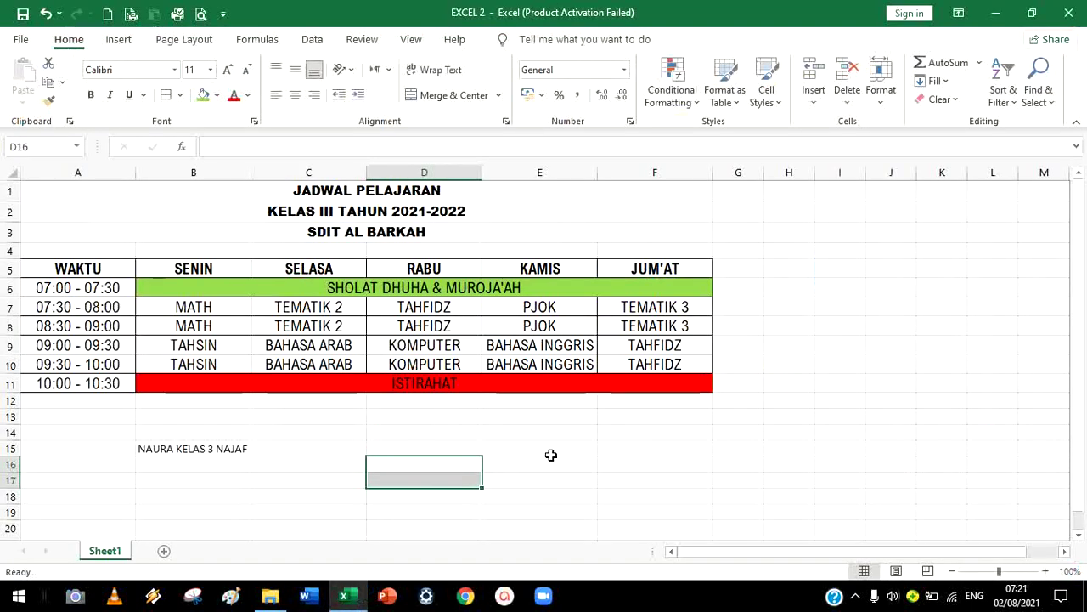
left_click_drag(493, 194, 552, 468)
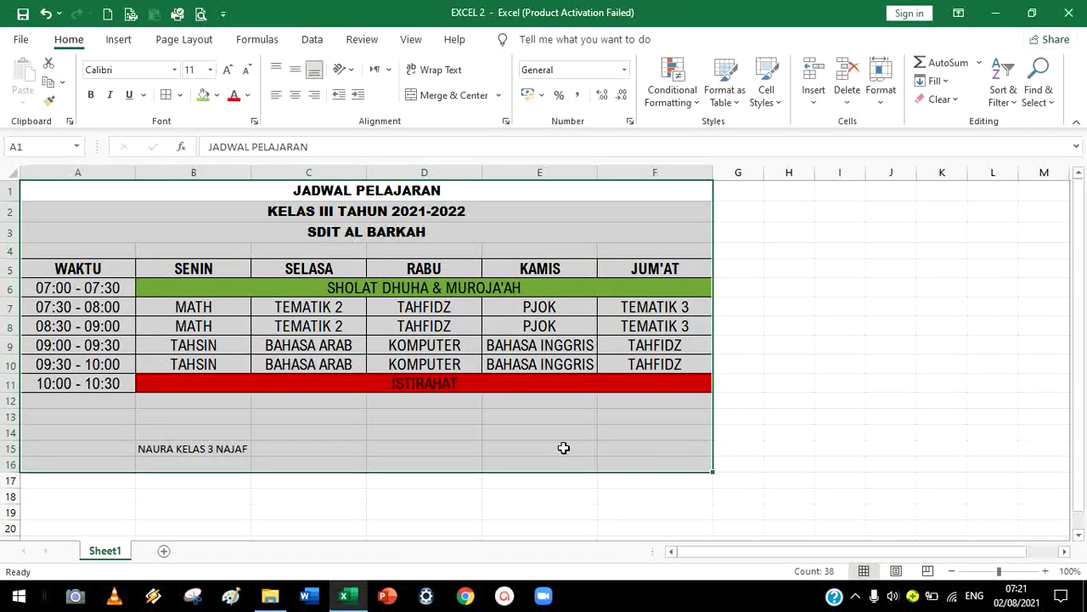
left_click(776, 414)
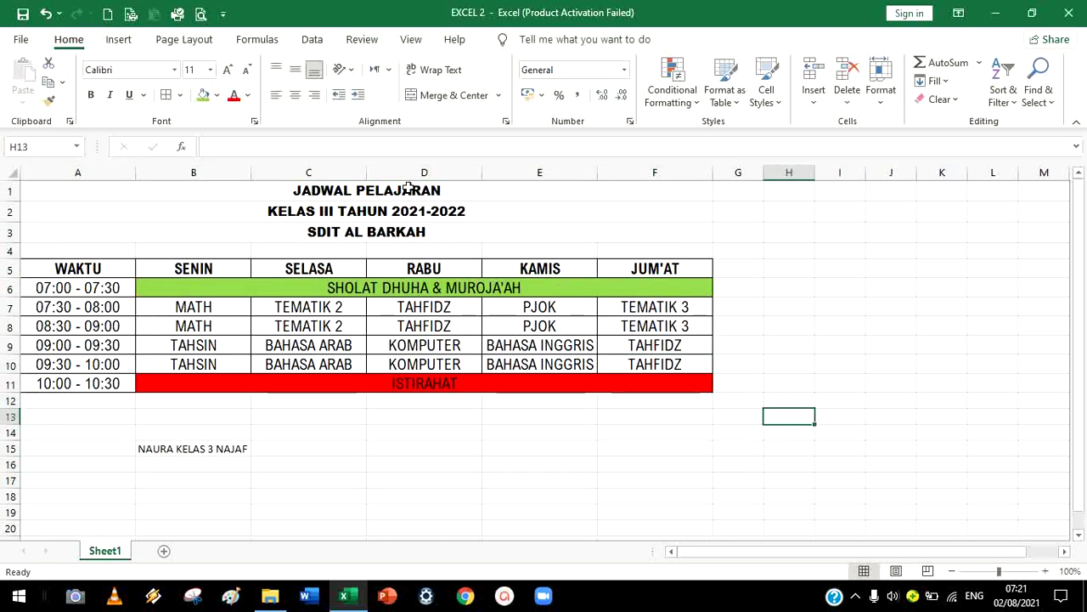
left_click_drag(409, 188, 447, 238)
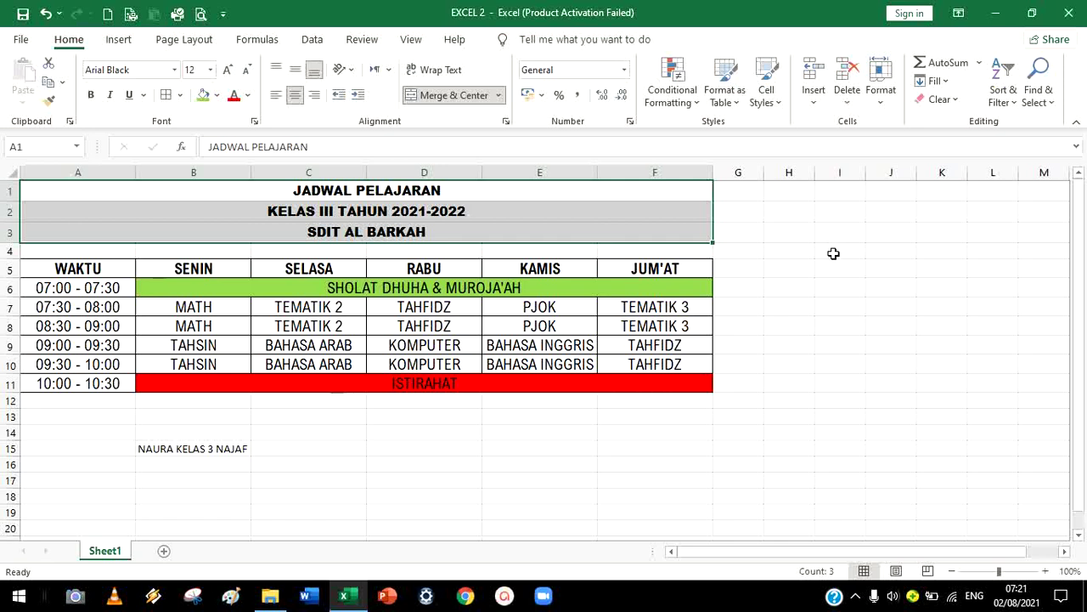
left_click(856, 598)
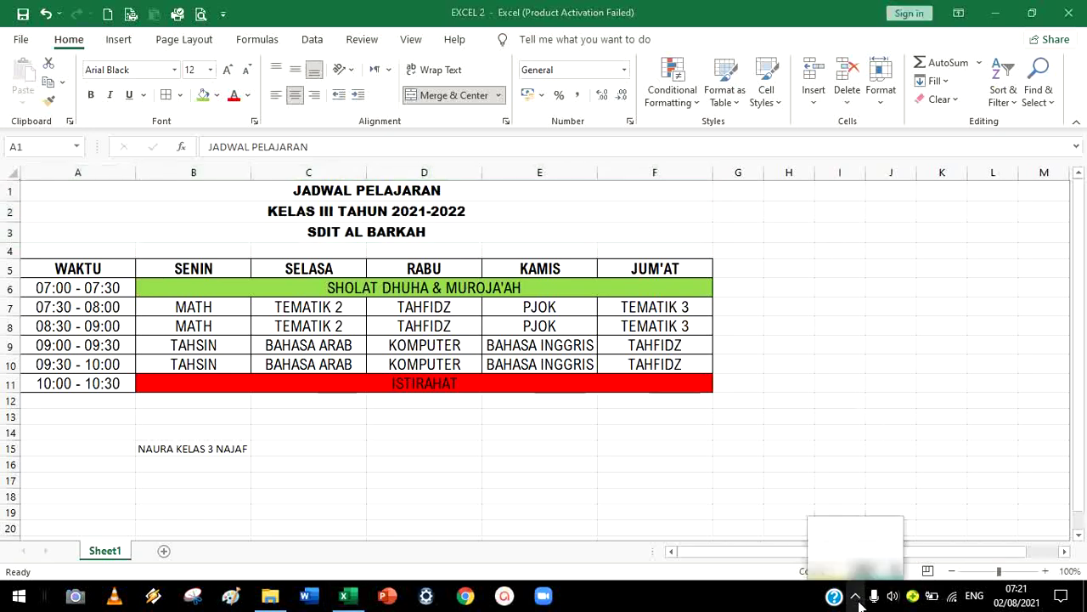
left_click(889, 529)
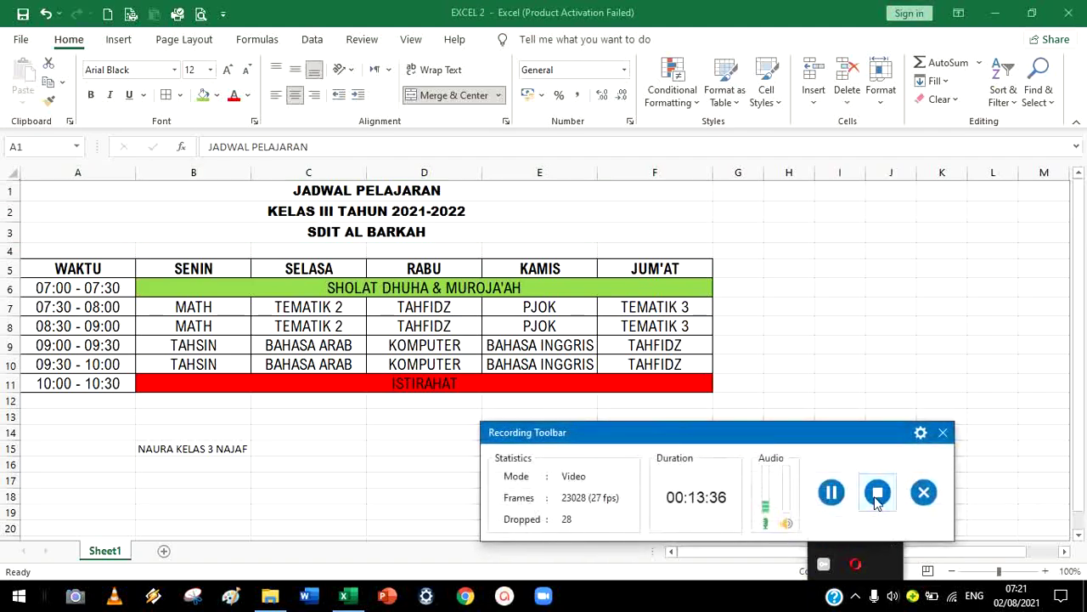